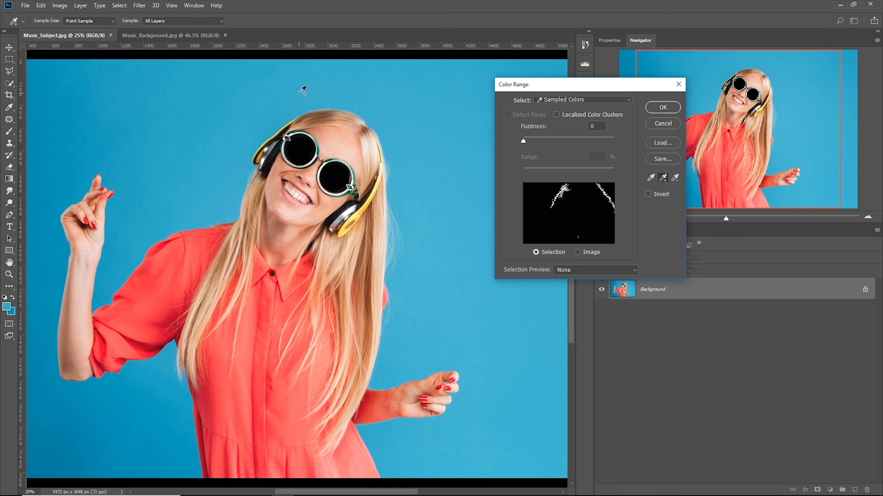
Add the blue background tones on both sides of the woman to the Color Range sample, including the darker areas around her raised arm
{"action": "left_click", "coordinate": [389, 116]}
{"action": "left_click", "coordinate": [421, 188]}
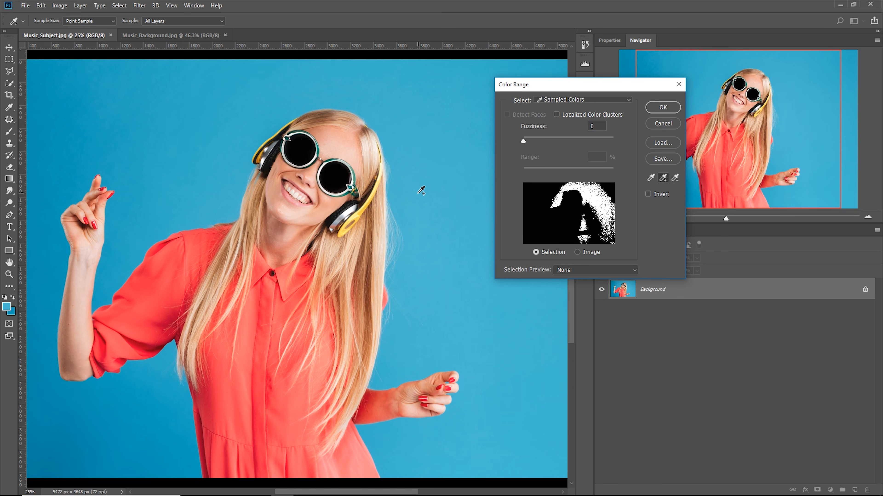
{"action": "left_click", "coordinate": [424, 248]}
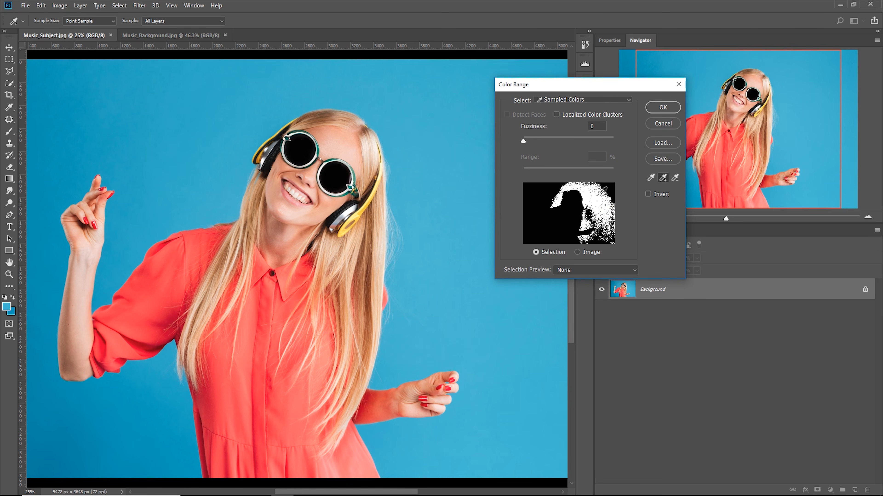
{"action": "left_click", "coordinate": [410, 342]}
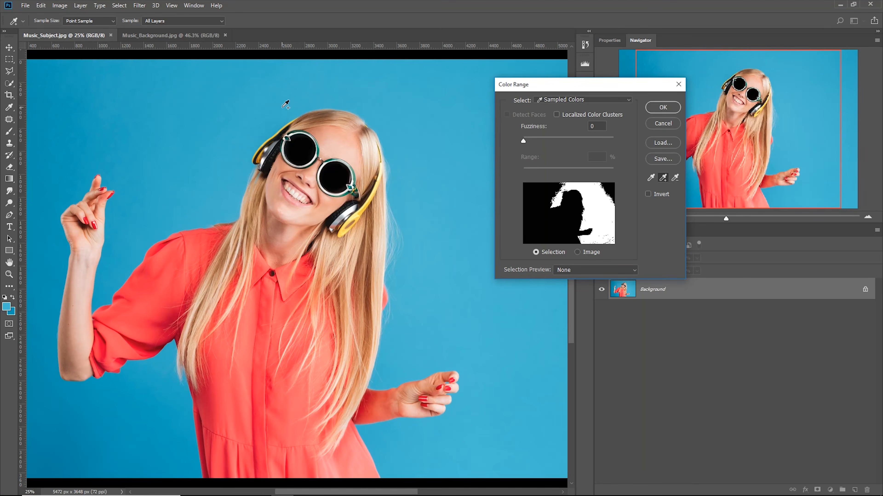
{"action": "left_click", "coordinate": [273, 111]}
{"action": "left_click_drag", "start_coordinate": [270, 114], "coordinate": [233, 153]}
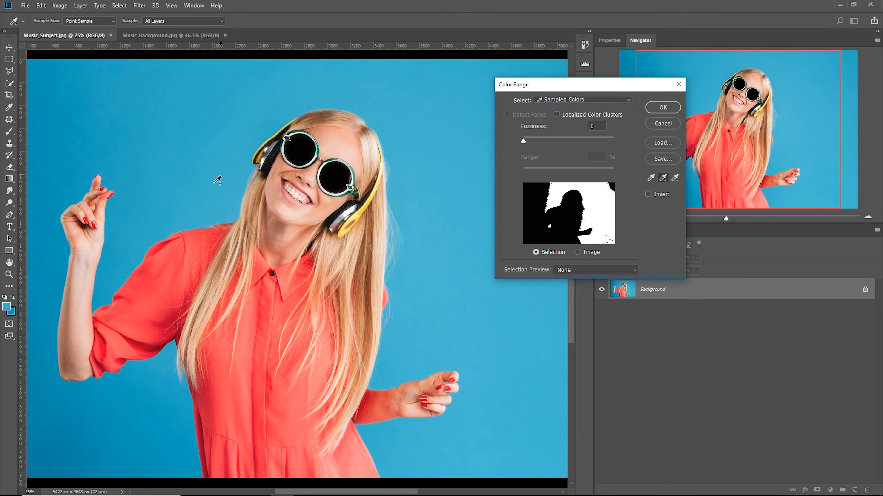
{"action": "mouse_move", "coordinate": [181, 215]}
{"action": "left_mouse_down"}
{"action": "mouse_move", "coordinate": [164, 209]}
{"action": "mouse_move", "coordinate": [132, 239]}
{"action": "left_mouse_up"}
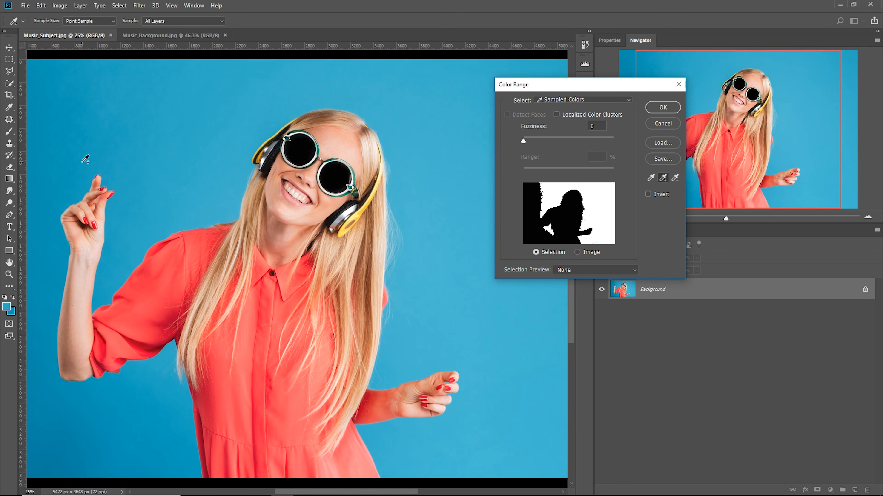
{"action": "mouse_move", "coordinate": [59, 200]}
{"action": "left_mouse_down"}
{"action": "mouse_move", "coordinate": [52, 330]}
{"action": "mouse_move", "coordinate": [66, 410]}
{"action": "mouse_move", "coordinate": [109, 397]}
{"action": "left_mouse_up"}
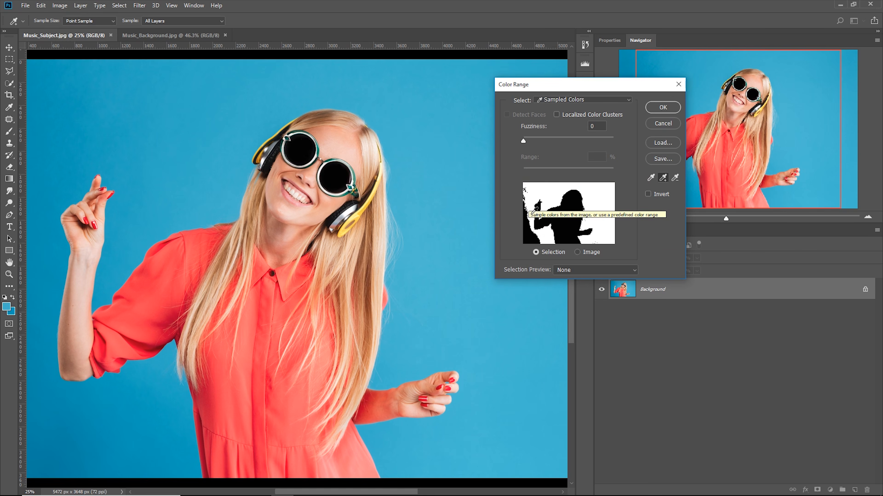
Set the Color Range selection preview to Grayscale and examine the mask edge along the shoulder and raised arm
{"action": "left_click", "coordinate": [576, 269]}
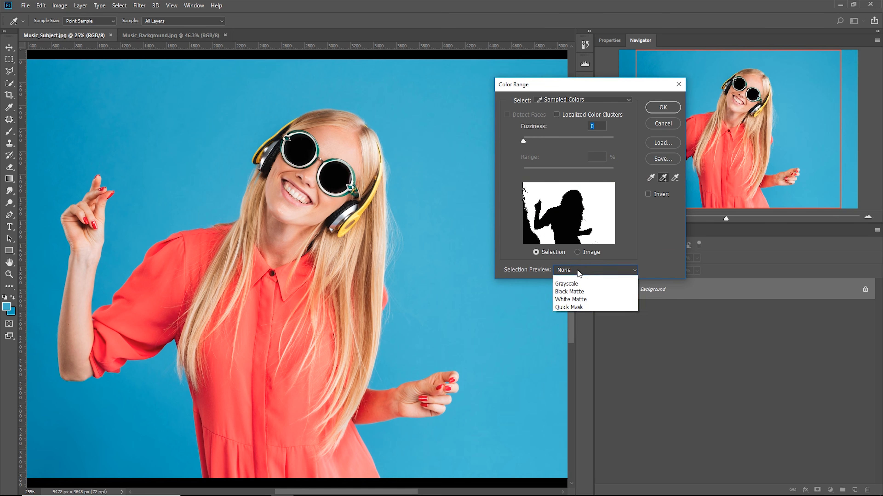
{"action": "left_click", "coordinate": [574, 295]}
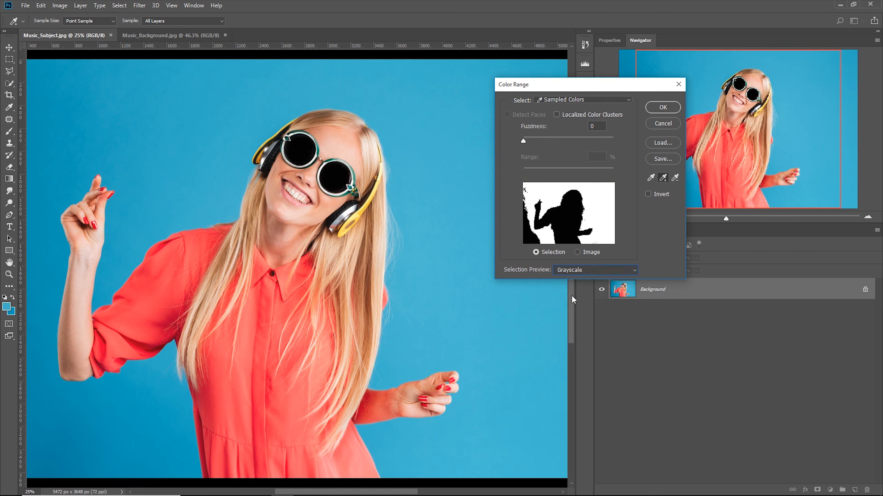
{"action": "scroll", "coordinate": [274, 230], "scroll_direction": "up", "scroll_amount": 3}
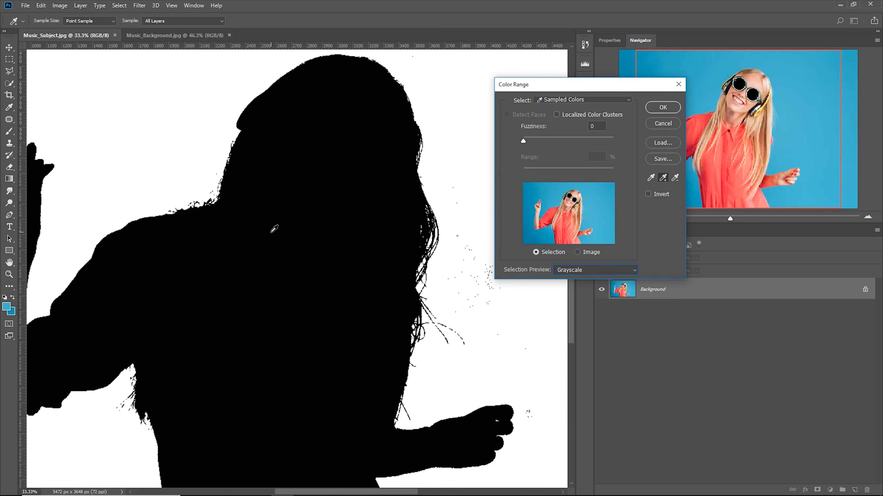
{"action": "left_click_drag", "start_coordinate": [157, 213], "coordinate": [349, 240]}
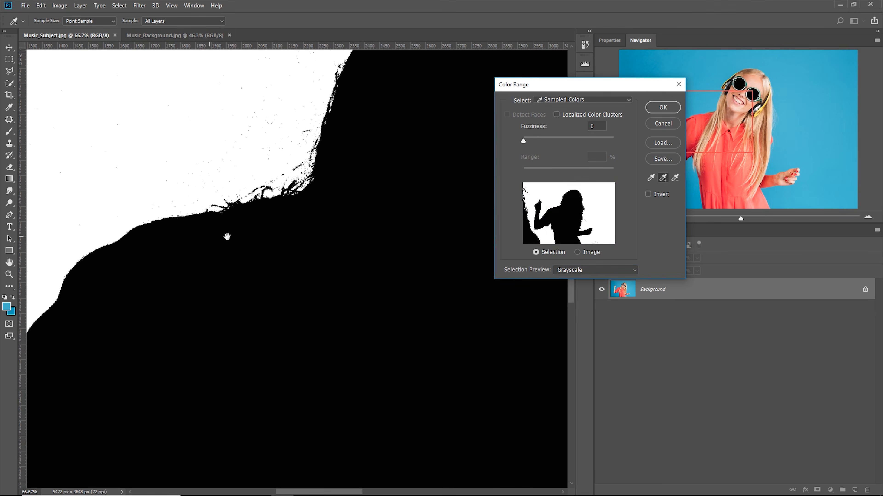
{"action": "left_click_drag", "start_coordinate": [232, 244], "coordinate": [333, 267]}
{"action": "left_click_drag", "start_coordinate": [197, 337], "coordinate": [319, 283]}
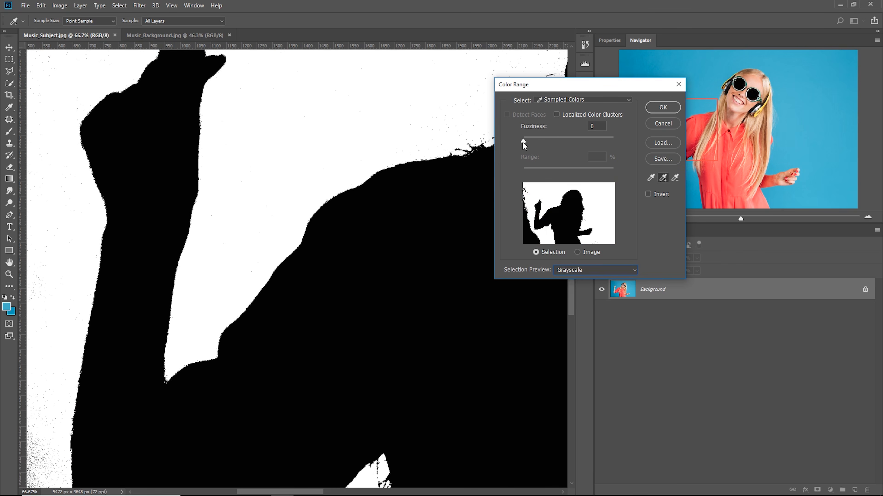
Try Fuzziness values of 22, 181 and 104 and compare the mask on the hair, face and raised arm
{"action": "left_click_drag", "start_coordinate": [523, 142], "coordinate": [533, 141]}
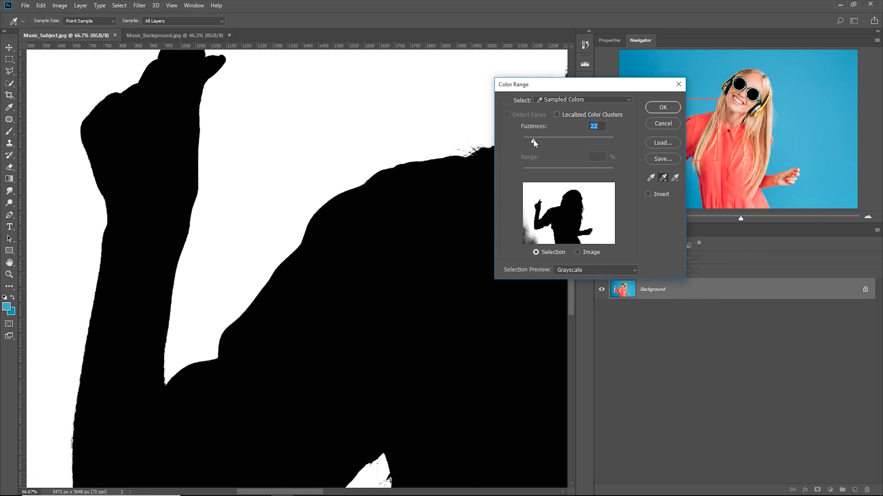
{"action": "left_click_drag", "start_coordinate": [343, 151], "coordinate": [184, 274]}
{"action": "left_click_drag", "start_coordinate": [535, 140], "coordinate": [606, 140]}
{"action": "left_click_drag", "start_coordinate": [351, 157], "coordinate": [166, 219]}
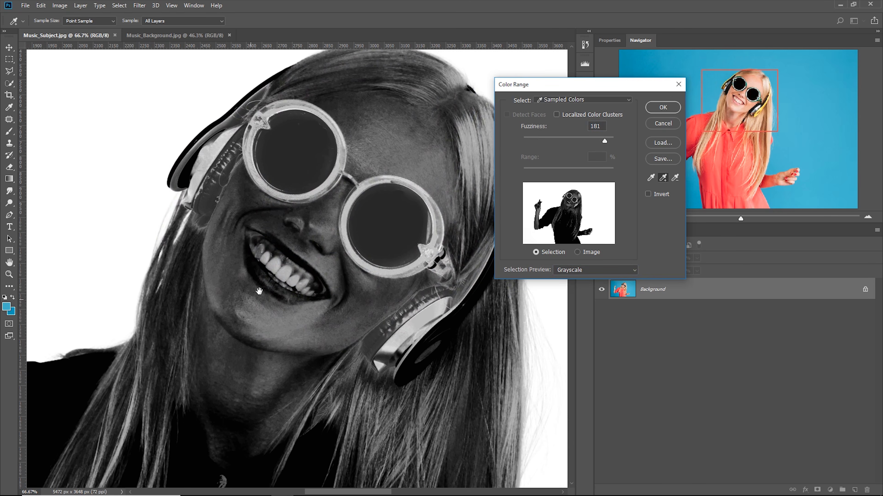
{"action": "left_click_drag", "start_coordinate": [259, 291], "coordinate": [467, 233]}
{"action": "left_click_drag", "start_coordinate": [605, 141], "coordinate": [570, 142]}
{"action": "left_click_drag", "start_coordinate": [260, 134], "coordinate": [265, 198]}
{"action": "left_click_drag", "start_coordinate": [261, 254], "coordinate": [244, 260]}
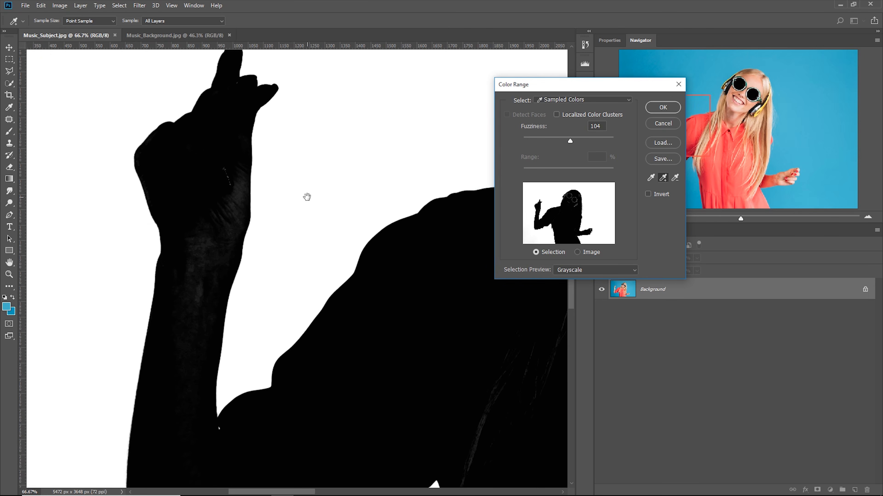
Set the Fuzziness to 100 and apply the Color Range selection of the blue background
{"action": "mouse_move", "coordinate": [570, 141]}
{"action": "left_mouse_down"}
{"action": "mouse_move", "coordinate": [579, 141]}
{"action": "mouse_move", "coordinate": [570, 141]}
{"action": "left_mouse_up"}
{"action": "mouse_move", "coordinate": [576, 141]}
{"action": "left_mouse_down"}
{"action": "mouse_move", "coordinate": [563, 141]}
{"action": "mouse_move", "coordinate": [570, 140]}
{"action": "left_mouse_up"}
{"action": "type", "text": "100"}
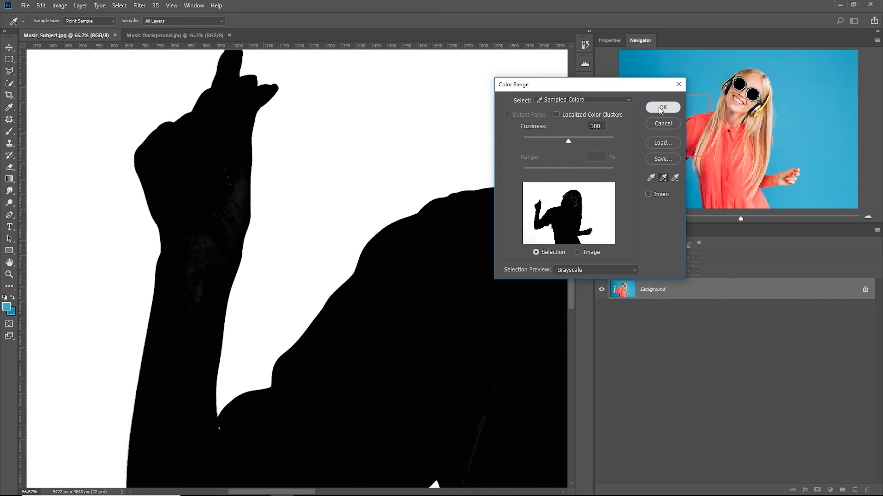
{"action": "left_click", "coordinate": [658, 107]}
{"action": "key", "text": "ctrl+minus"}
{"action": "key", "text": "ctrl+minus"}
{"action": "key", "text": "ctrl+minus"}
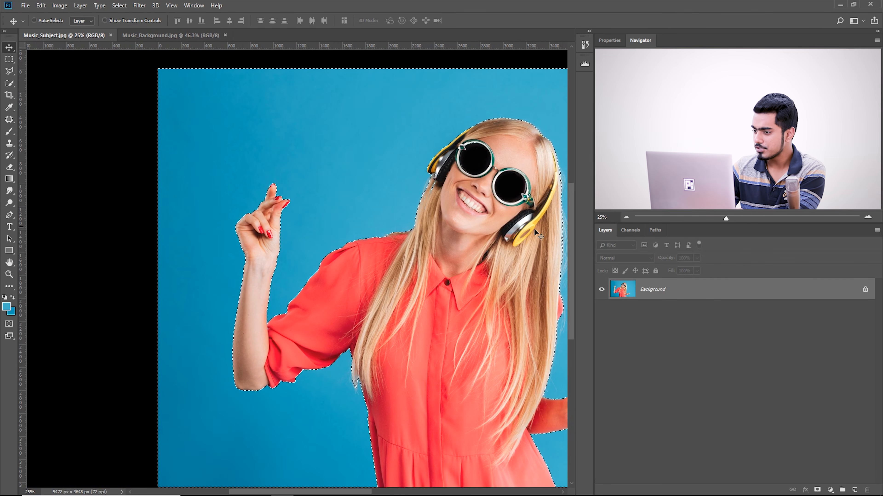
Add a layer mask from the background selection and invert it so that only the woman is kept
{"action": "left_click", "coordinate": [816, 490]}
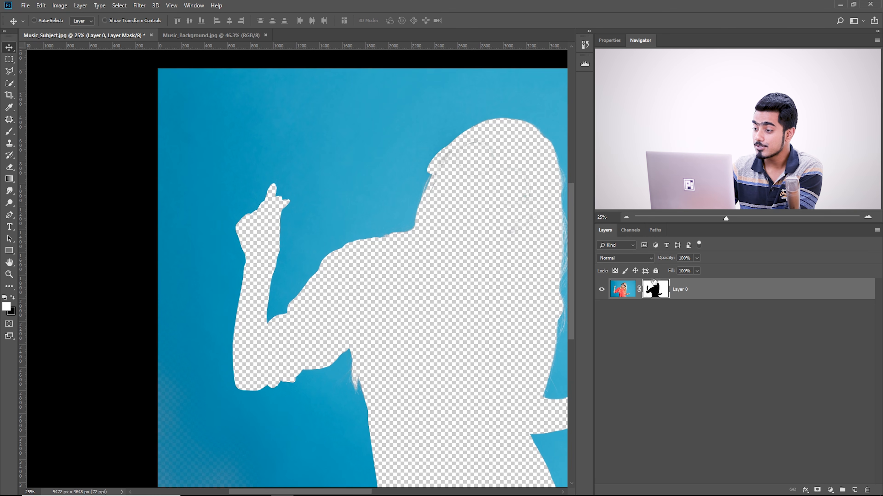
{"action": "key", "text": "ctrl"}
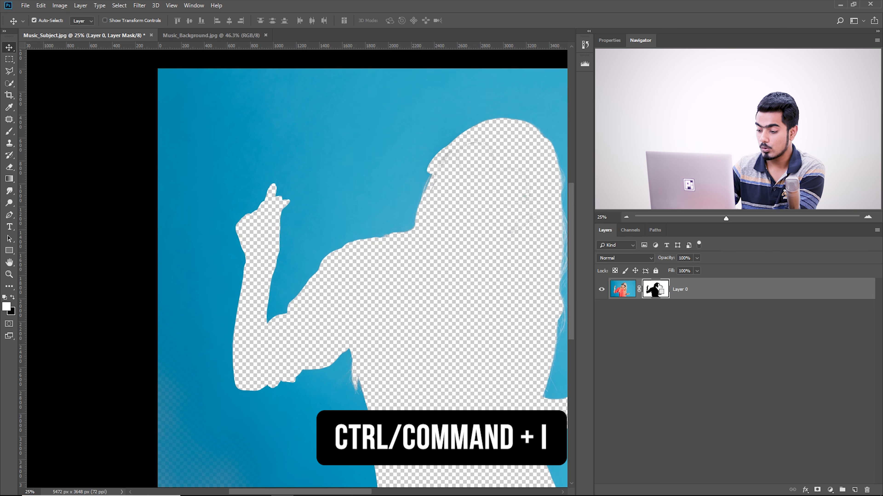
{"action": "key", "text": "ctrl+i"}
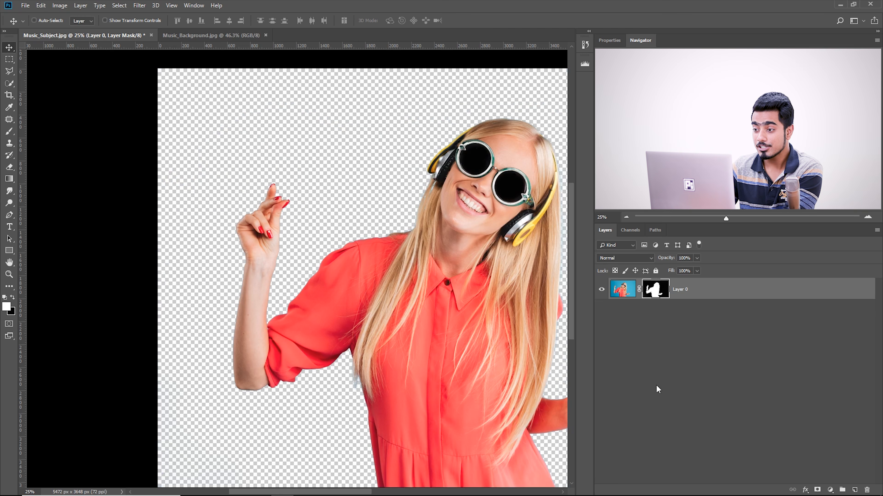
{"action": "scroll", "coordinate": [448, 279], "scroll_direction": "right", "scroll_amount": 5}
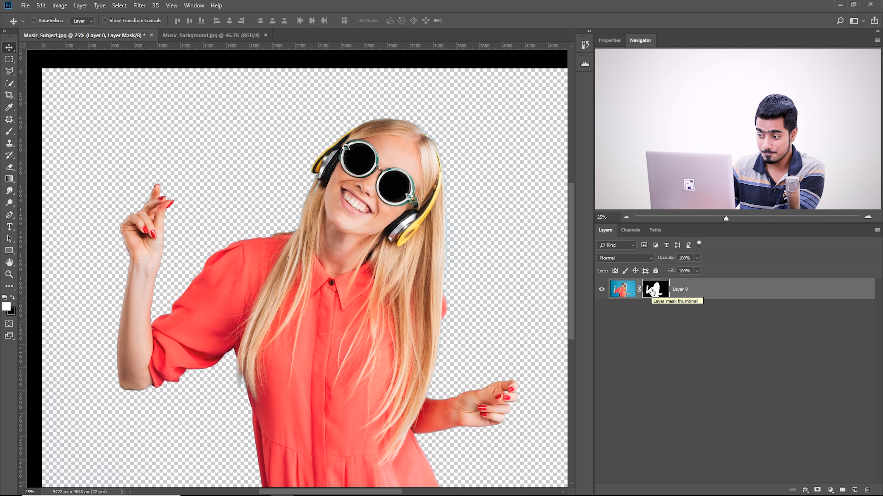
Display the layer mask of Layer 0 on its own on the canvas, close up at the sunglasses
{"action": "left_click", "coordinate": [652, 291], "text": "alt"}
{"action": "left_click_drag", "start_coordinate": [503, 132], "coordinate": [444, 136]}
{"action": "key", "text": "ctrl+plus"}
{"action": "key", "text": "ctrl+plus"}
{"action": "key", "text": "ctrl+plus"}
{"action": "key", "text": "ctrl+plus"}
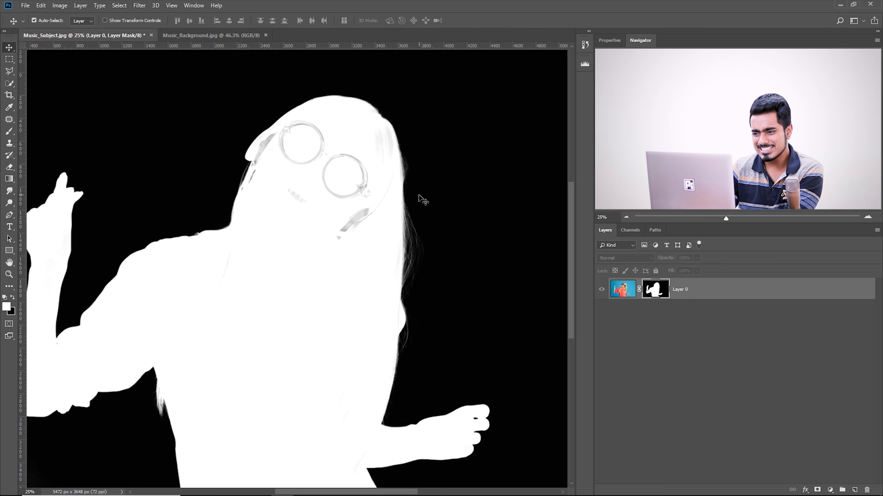
{"action": "left_click_drag", "start_coordinate": [420, 185], "coordinate": [375, 464]}
{"action": "left_click_drag", "start_coordinate": [356, 227], "coordinate": [335, 269]}
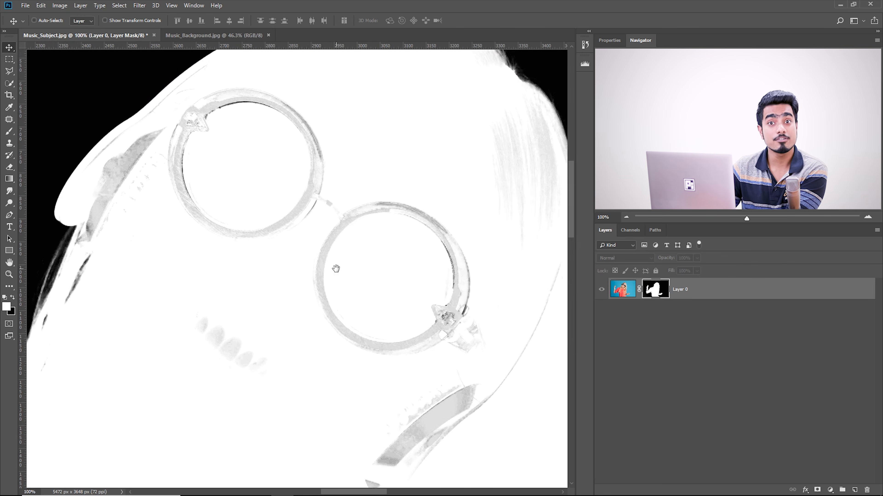
Paint white with the Brush tool over the grey areas of the mask at the sunglasses, teeth, headphones and hair
{"action": "left_click", "coordinate": [9, 133]}
{"action": "left_click_drag", "start_coordinate": [307, 210], "coordinate": [272, 236]}
{"action": "mouse_move", "coordinate": [271, 236]}
{"action": "left_mouse_down"}
{"action": "mouse_move", "coordinate": [249, 238]}
{"action": "mouse_move", "coordinate": [226, 214]}
{"action": "left_mouse_up"}
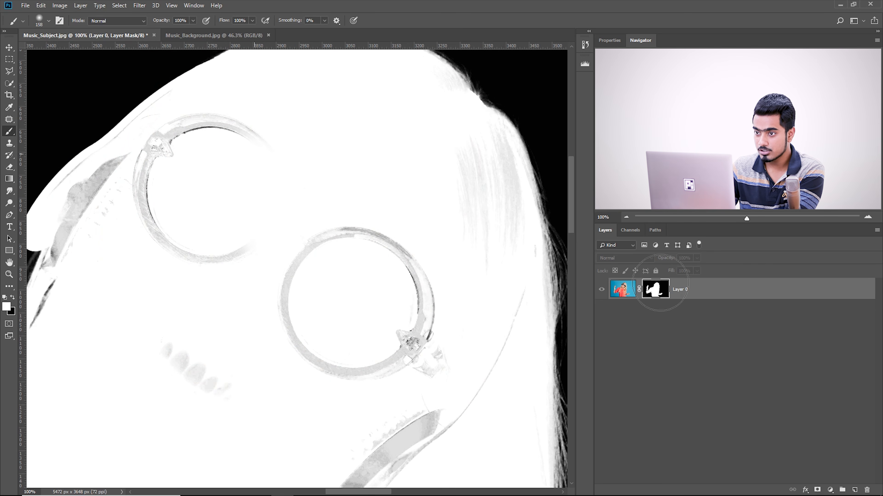
{"action": "left_click_drag", "start_coordinate": [196, 198], "coordinate": [229, 227]}
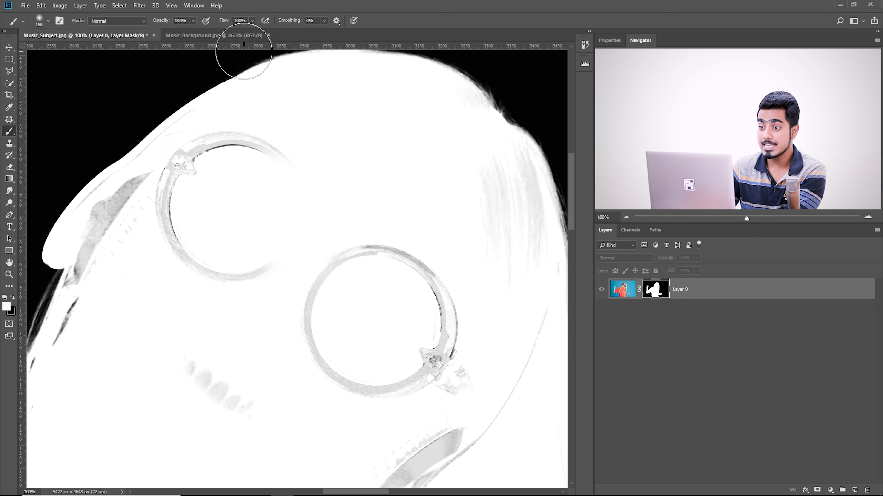
{"action": "mouse_move", "coordinate": [248, 160]}
{"action": "left_mouse_down"}
{"action": "mouse_move", "coordinate": [264, 144]}
{"action": "mouse_move", "coordinate": [171, 208]}
{"action": "mouse_move", "coordinate": [412, 257]}
{"action": "mouse_move", "coordinate": [313, 321]}
{"action": "mouse_move", "coordinate": [205, 189]}
{"action": "left_mouse_up"}
{"action": "mouse_move", "coordinate": [379, 289]}
{"action": "left_mouse_down"}
{"action": "mouse_move", "coordinate": [304, 369]}
{"action": "mouse_move", "coordinate": [403, 273]}
{"action": "left_mouse_up"}
{"action": "left_click_drag", "start_coordinate": [276, 414], "coordinate": [324, 249]}
{"action": "left_click_drag", "start_coordinate": [399, 108], "coordinate": [241, 399]}
{"action": "left_click_drag", "start_coordinate": [301, 172], "coordinate": [360, 205]}
{"action": "left_click_drag", "start_coordinate": [276, 110], "coordinate": [392, 276]}
{"action": "left_click_drag", "start_coordinate": [409, 240], "coordinate": [412, 265]}
Reduce the brush to 60 px and paint white over the dark streaks beside the headphone and hair edge
{"action": "mouse_move", "coordinate": [85, 326]}
{"action": "left_mouse_down"}
{"action": "mouse_move", "coordinate": [285, 189]}
{"action": "mouse_move", "coordinate": [253, 247]}
{"action": "left_mouse_up"}
{"action": "key", "text": "bracketleft"}
{"action": "key", "text": "bracketleft"}
{"action": "key", "text": "bracketleft"}
{"action": "key", "text": "bracketleft"}
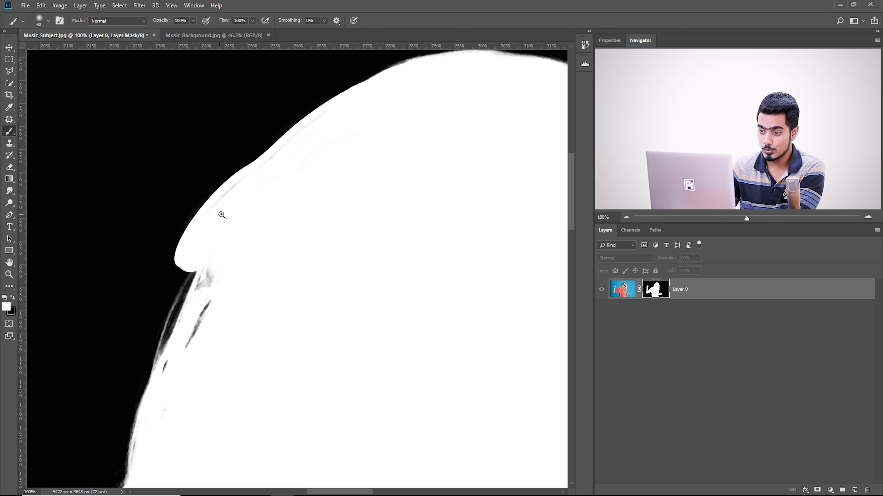
{"action": "left_click_drag", "start_coordinate": [219, 204], "coordinate": [258, 207]}
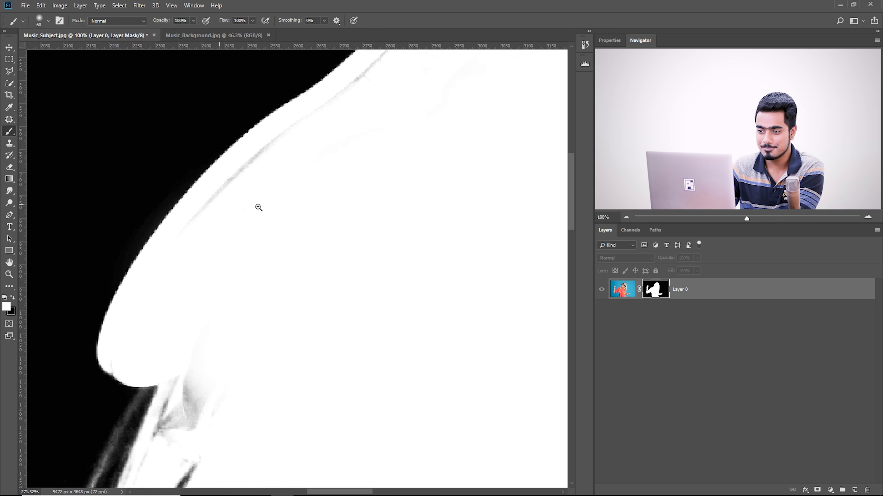
{"action": "left_click_drag", "start_coordinate": [243, 314], "coordinate": [205, 189]}
{"action": "left_click_drag", "start_coordinate": [195, 250], "coordinate": [163, 268]}
{"action": "mouse_move", "coordinate": [164, 239]}
{"action": "left_mouse_down"}
{"action": "mouse_move", "coordinate": [146, 298]}
{"action": "mouse_move", "coordinate": [136, 257]}
{"action": "mouse_move", "coordinate": [124, 311]}
{"action": "left_mouse_up"}
{"action": "left_click_drag", "start_coordinate": [128, 243], "coordinate": [181, 183]}
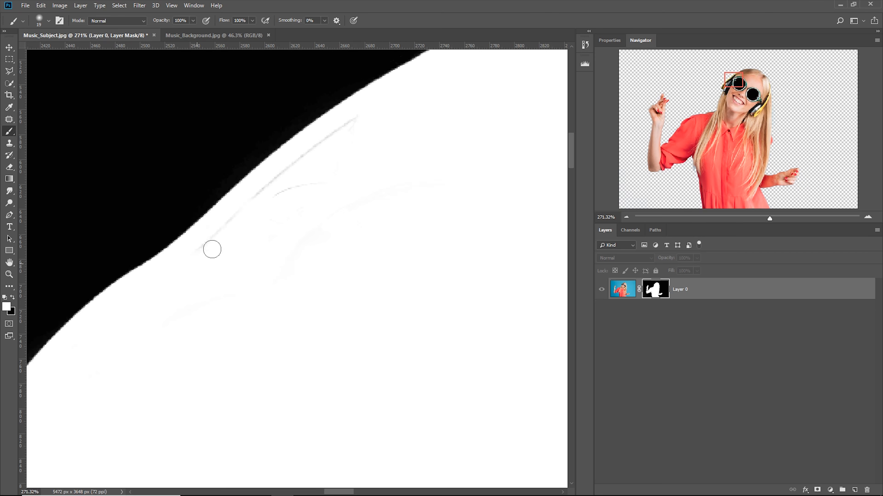
Try to paint white over the faint grey patches inside the raised hand in Normal mode, and undo the strokes that spill outside
{"action": "left_click_drag", "start_coordinate": [320, 233], "coordinate": [335, 233]}
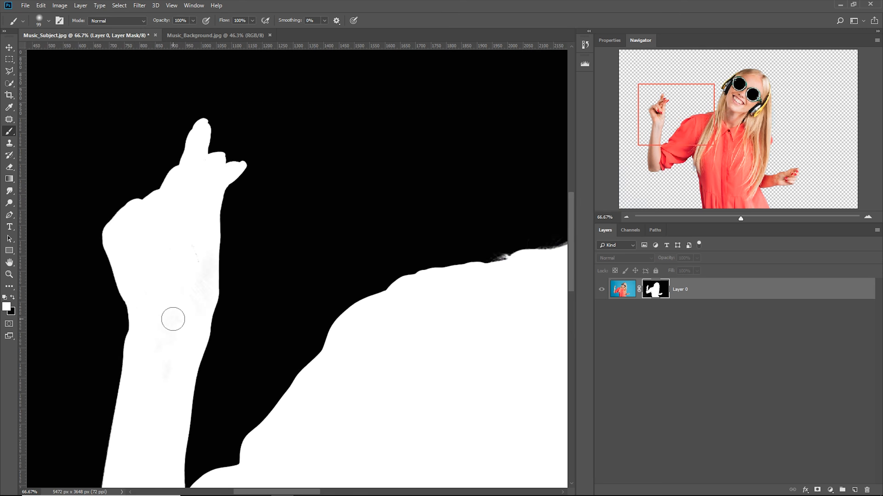
{"action": "left_click_drag", "start_coordinate": [310, 242], "coordinate": [297, 332]}
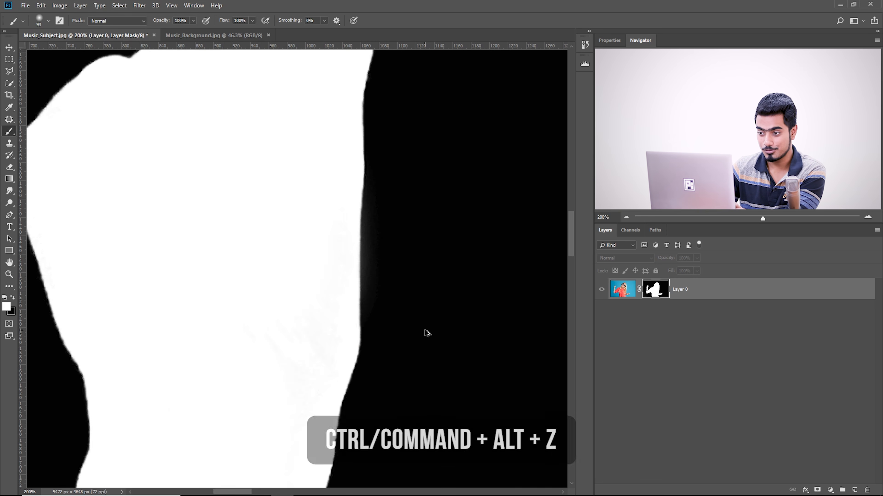
{"action": "left_click_drag", "start_coordinate": [272, 321], "coordinate": [319, 236]}
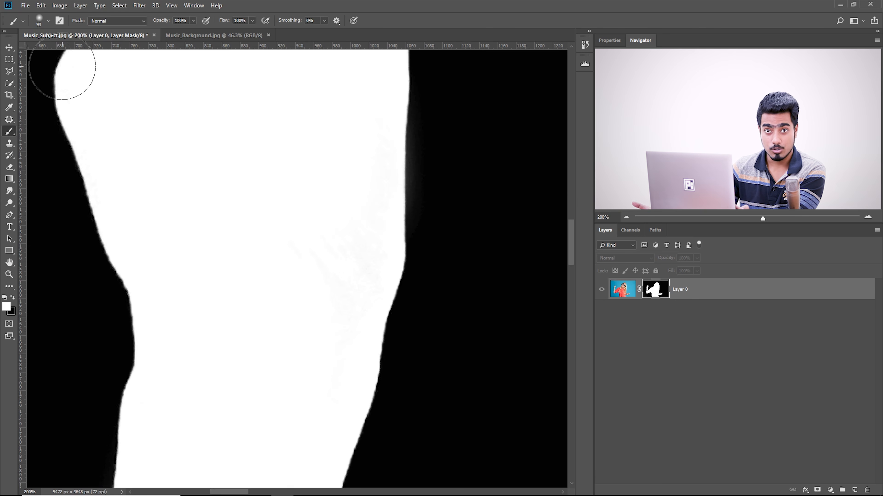
{"action": "left_click_drag", "start_coordinate": [127, 107], "coordinate": [129, 115]}
Set the brush mode to Overlay and paint white over the faint grey patches on the raised hand and wrist
{"action": "left_click", "coordinate": [105, 23]}
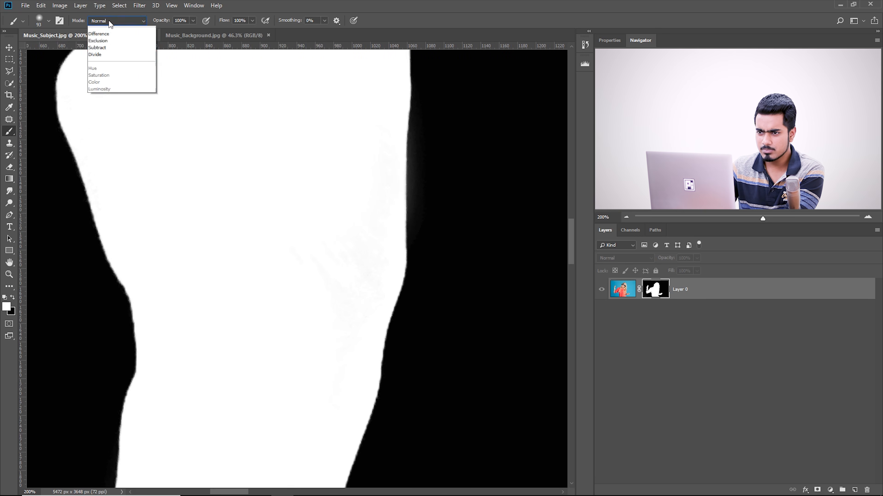
{"action": "left_click", "coordinate": [103, 148]}
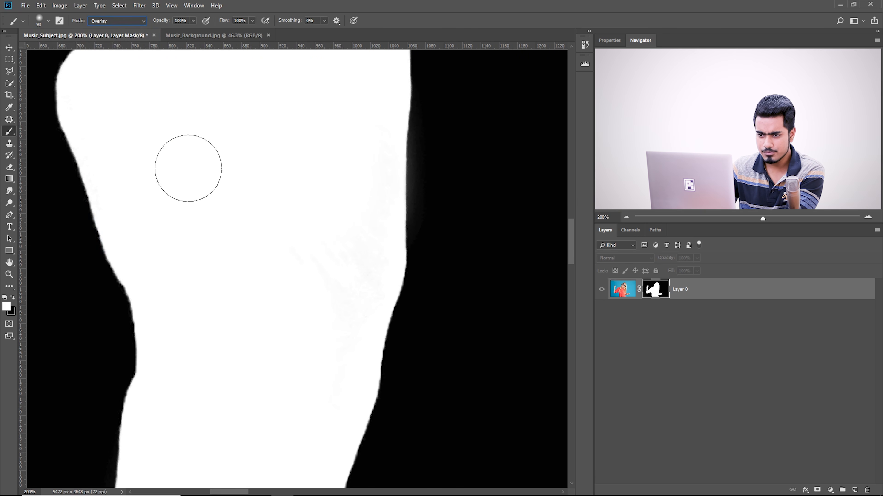
{"action": "left_click_drag", "start_coordinate": [274, 179], "coordinate": [256, 174]}
{"action": "mouse_move", "coordinate": [284, 220]}
{"action": "left_mouse_down"}
{"action": "mouse_move", "coordinate": [300, 227]}
{"action": "mouse_move", "coordinate": [292, 220]}
{"action": "left_mouse_up"}
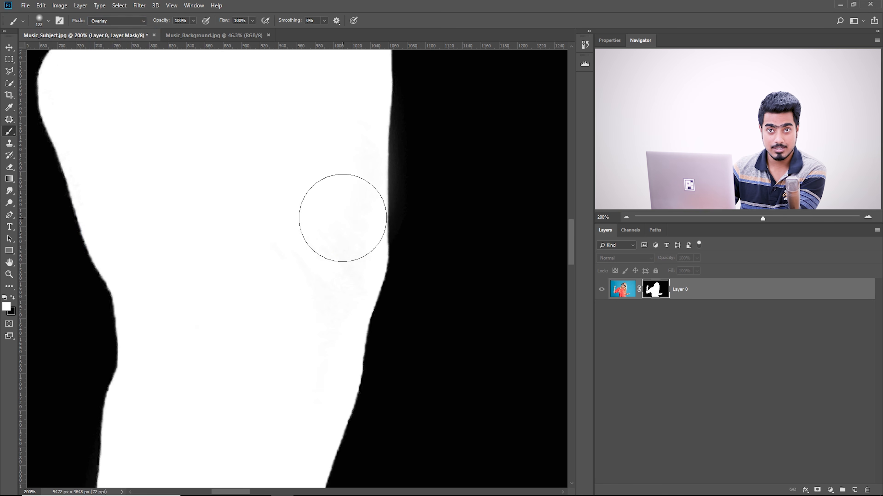
{"action": "mouse_move", "coordinate": [325, 217]}
{"action": "left_mouse_down"}
{"action": "mouse_move", "coordinate": [302, 230]}
{"action": "mouse_move", "coordinate": [347, 223]}
{"action": "mouse_move", "coordinate": [402, 140]}
{"action": "left_mouse_up"}
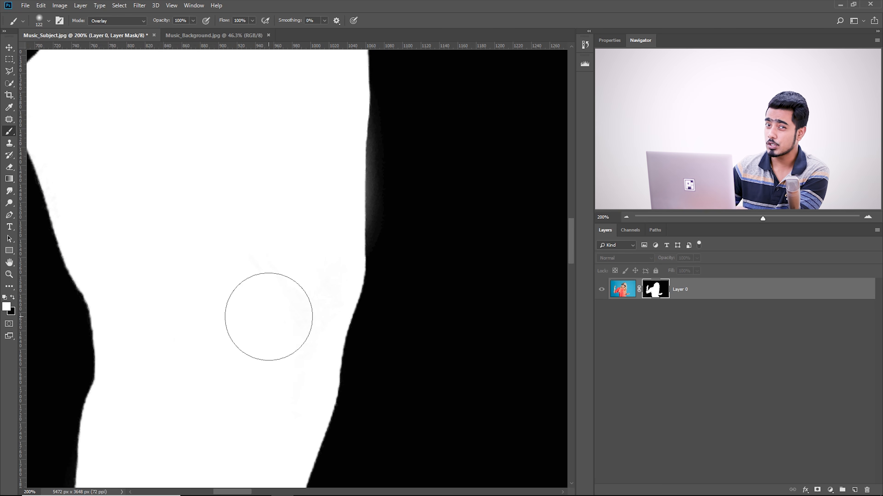
{"action": "key", "text": "ctrl+z"}
{"action": "left_click_drag", "start_coordinate": [258, 276], "coordinate": [271, 264]}
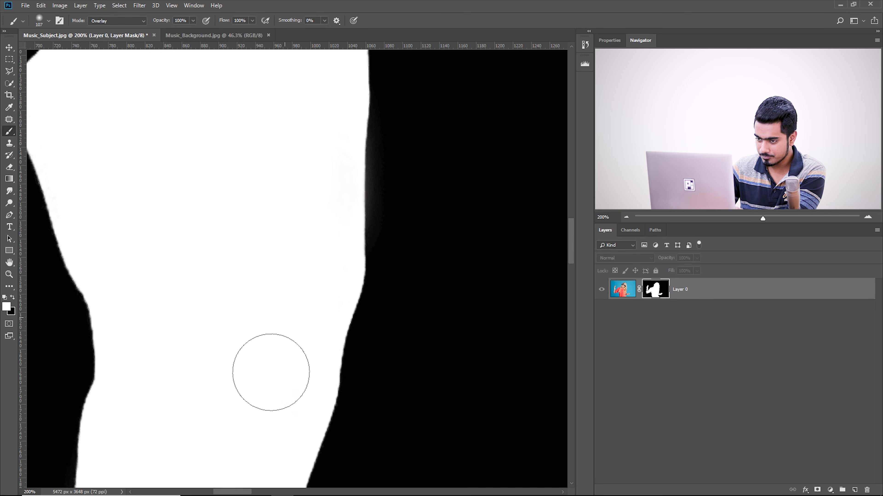
{"action": "left_click_drag", "start_coordinate": [253, 181], "coordinate": [255, 252]}
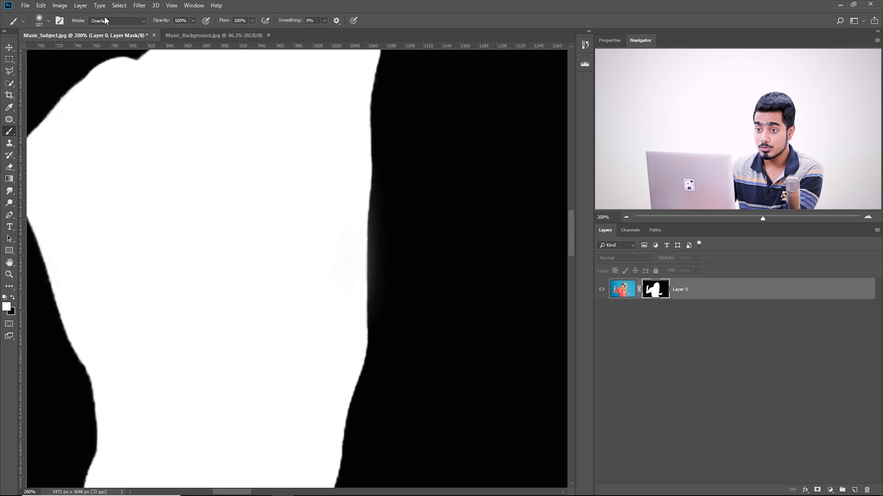
Set the brush mode back to Normal and paint white over the faint grey streaks inside the mask at the lower hair
{"action": "left_click_drag", "start_coordinate": [417, 389], "coordinate": [350, 163]}
{"action": "left_click_drag", "start_coordinate": [486, 209], "coordinate": [312, 258]}
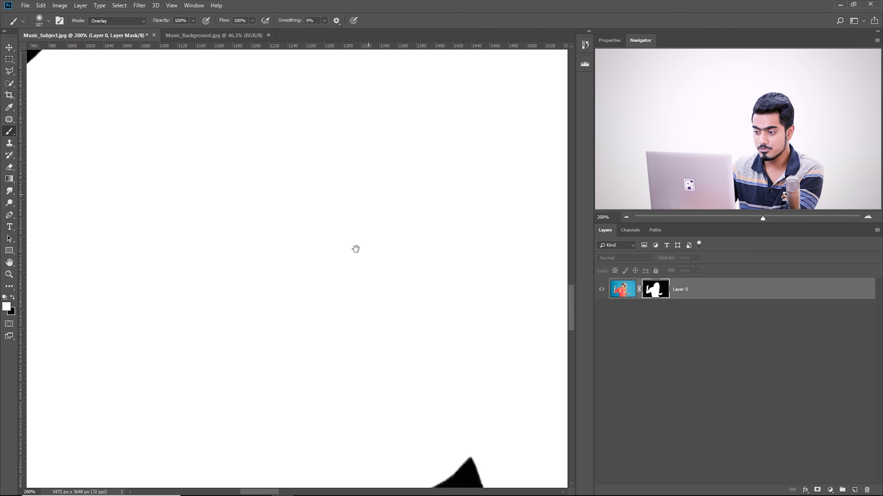
{"action": "key", "text": "ctrl+minus"}
{"action": "key", "text": "ctrl+minus"}
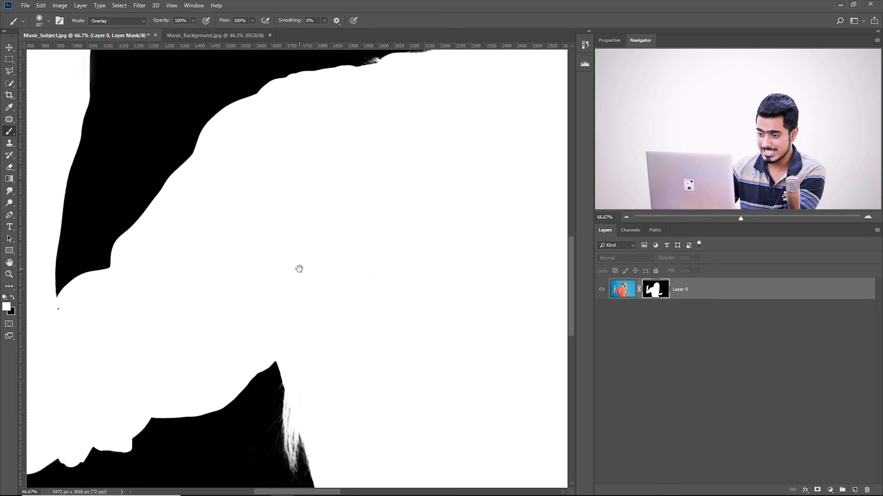
{"action": "left_click_drag", "start_coordinate": [301, 353], "coordinate": [218, 161]}
{"action": "left_click_drag", "start_coordinate": [365, 400], "coordinate": [256, 138]}
{"action": "left_click_drag", "start_coordinate": [449, 120], "coordinate": [250, 397]}
{"action": "left_click_drag", "start_coordinate": [388, 304], "coordinate": [385, 287]}
{"action": "key", "text": "ctrl+plus"}
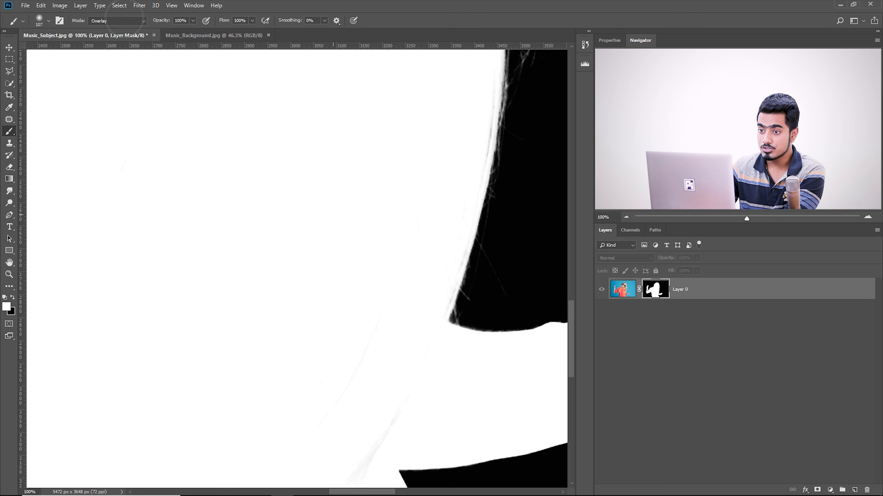
{"action": "left_click", "coordinate": [117, 22]}
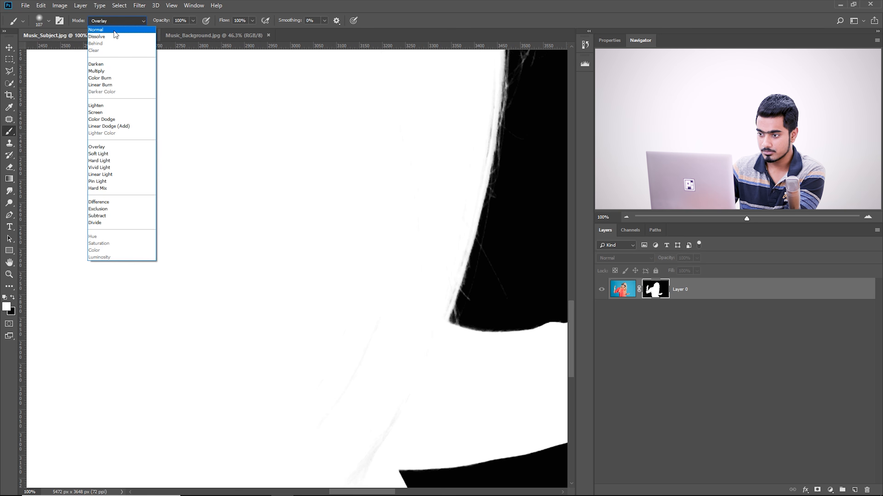
{"action": "left_click", "coordinate": [116, 32]}
{"action": "left_click_drag", "start_coordinate": [396, 366], "coordinate": [374, 298]}
{"action": "key", "text": "bracketright"}
{"action": "mouse_move", "coordinate": [345, 249]}
{"action": "left_mouse_down"}
{"action": "mouse_move", "coordinate": [294, 358]}
{"action": "mouse_move", "coordinate": [365, 333]}
{"action": "mouse_move", "coordinate": [319, 400]}
{"action": "left_mouse_up"}
{"action": "mouse_move", "coordinate": [378, 256]}
{"action": "left_mouse_down"}
{"action": "mouse_move", "coordinate": [335, 398]}
{"action": "mouse_move", "coordinate": [359, 337]}
{"action": "mouse_move", "coordinate": [349, 336]}
{"action": "left_mouse_up"}
Paint white over the grey streaks just inside the long hair's outer edge, reducing the brush to 73 px and 33 px
{"action": "right_click", "coordinate": [385, 354], "text": "alt"}
{"action": "right_click", "coordinate": [359, 335], "text": "alt"}
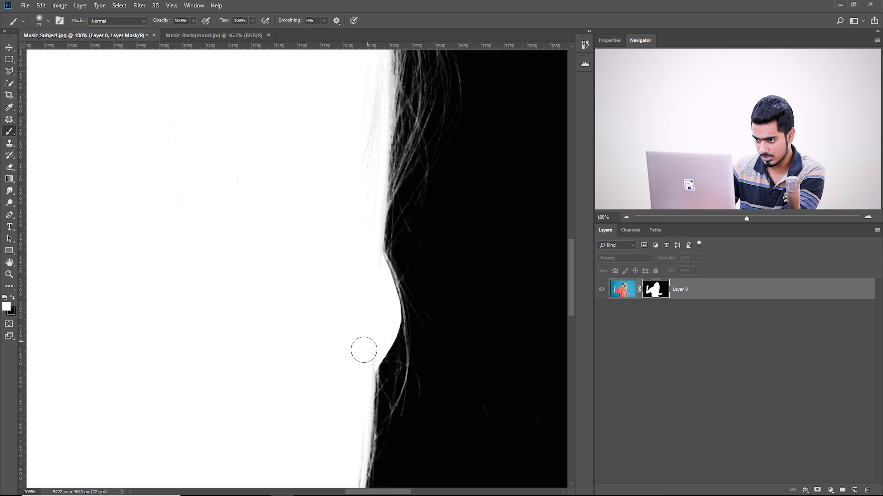
{"action": "left_click_drag", "start_coordinate": [349, 343], "coordinate": [286, 73]}
{"action": "left_click_drag", "start_coordinate": [342, 349], "coordinate": [250, 268]}
{"action": "left_click_drag", "start_coordinate": [386, 233], "coordinate": [362, 258]}
{"action": "key", "text": "bracketleft"}
{"action": "key", "text": "bracketleft"}
{"action": "key", "text": "bracketleft"}
{"action": "key", "text": "bracketleft"}
{"action": "left_click_drag", "start_coordinate": [153, 332], "coordinate": [310, 222]}
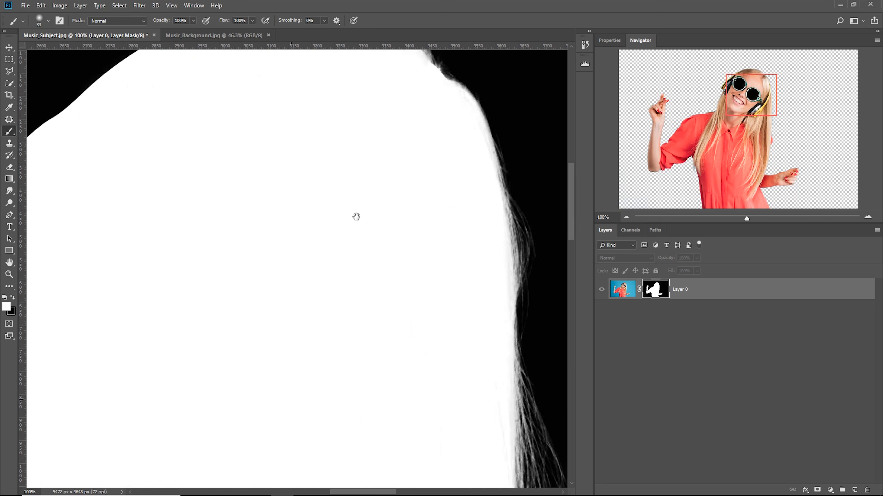
Leave the mask-only view of Layer 0 and show the masked image again
{"action": "key", "text": "ctrl+minus"}
{"action": "key", "text": "ctrl+minus"}
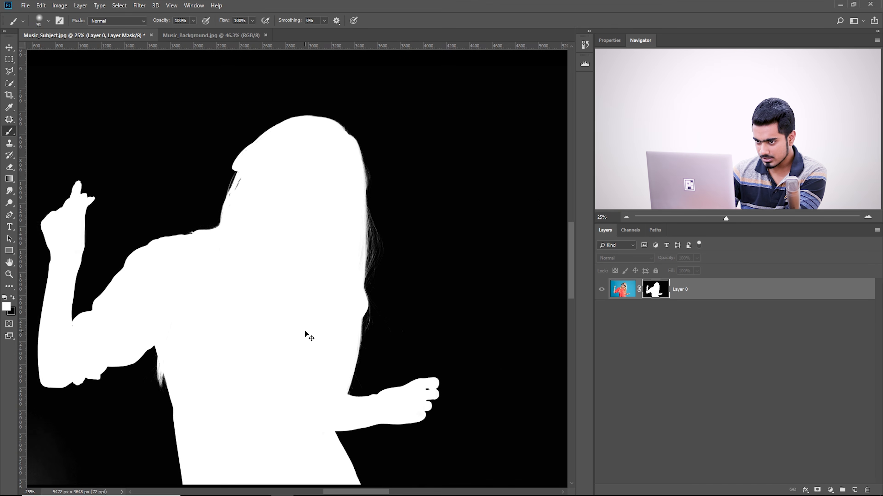
{"action": "key", "text": "ctrl+minus"}
{"action": "key", "text": "ctrl+plus"}
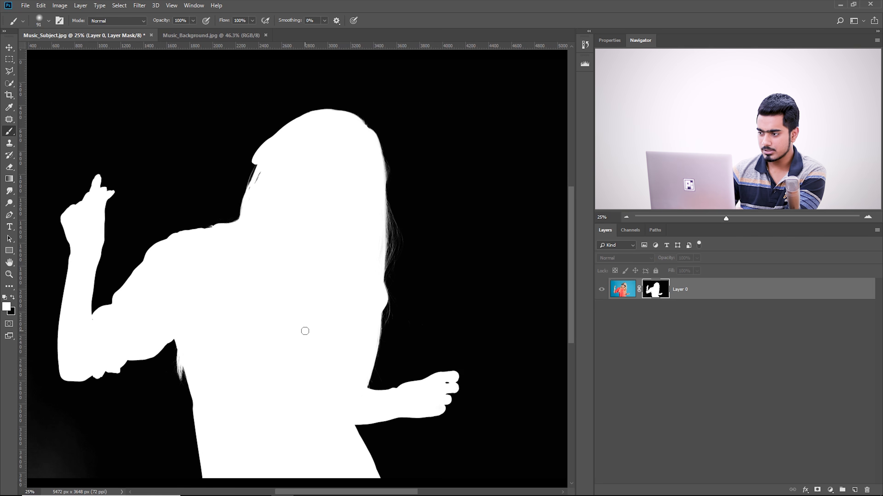
{"action": "left_click", "coordinate": [660, 291], "text": "alt"}
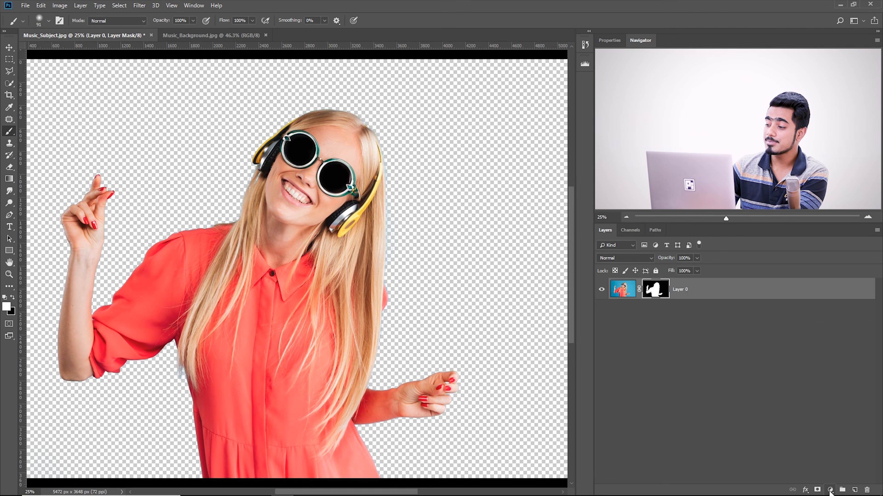
Add a Solid Color fill layer in black (000000) and place it beneath Layer 0
{"action": "left_click", "coordinate": [830, 490]}
{"action": "left_click", "coordinate": [828, 330]}
{"action": "type", "text": "000000"}
{"action": "left_click", "coordinate": [806, 160]}
{"action": "left_click_drag", "start_coordinate": [729, 285], "coordinate": [728, 330]}
Examine the cutout's edges closely around the hair, headphones, hands and sleeves against the black fill
{"action": "key", "text": "ctrl+plus"}
{"action": "key", "text": "ctrl+plus"}
{"action": "key", "text": "ctrl+plus"}
{"action": "key", "text": "ctrl+plus"}
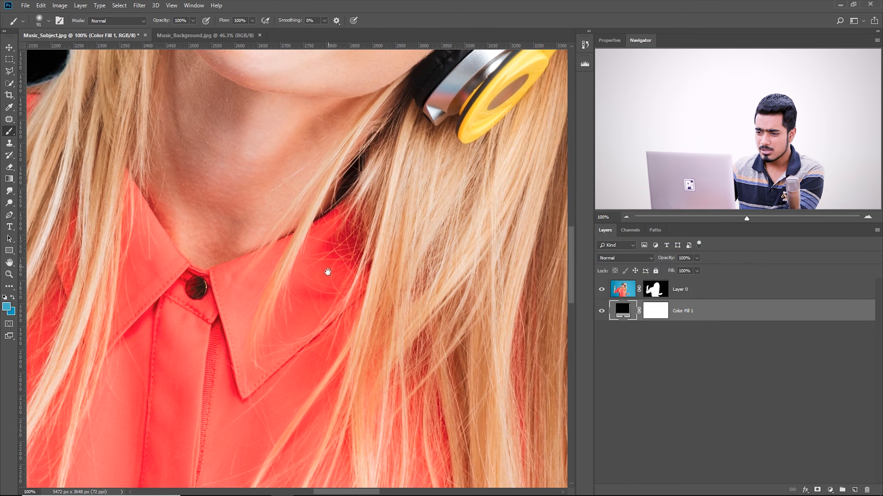
{"action": "left_click_drag", "start_coordinate": [212, 297], "coordinate": [535, 104]}
{"action": "left_click_drag", "start_coordinate": [55, 323], "coordinate": [362, 142]}
{"action": "left_click_drag", "start_coordinate": [271, 332], "coordinate": [200, 127]}
{"action": "left_click_drag", "start_coordinate": [407, 222], "coordinate": [511, 476]}
{"action": "left_click_drag", "start_coordinate": [362, 172], "coordinate": [379, 249]}
{"action": "left_click_drag", "start_coordinate": [189, 245], "coordinate": [385, 452]}
{"action": "left_click_drag", "start_coordinate": [251, 104], "coordinate": [181, 423]}
{"action": "left_click_drag", "start_coordinate": [490, 161], "coordinate": [144, 81]}
{"action": "left_click_drag", "start_coordinate": [508, 232], "coordinate": [244, 388]}
{"action": "left_click_drag", "start_coordinate": [274, 267], "coordinate": [174, 394]}
{"action": "left_click_drag", "start_coordinate": [556, 435], "coordinate": [230, 198]}
{"action": "left_click_drag", "start_coordinate": [436, 174], "coordinate": [465, 245]}
{"action": "left_click_drag", "start_coordinate": [344, 466], "coordinate": [358, 195]}
{"action": "left_click_drag", "start_coordinate": [372, 365], "coordinate": [348, 143]}
{"action": "left_click_drag", "start_coordinate": [270, 268], "coordinate": [191, 128]}
{"action": "left_click_drag", "start_coordinate": [84, 264], "coordinate": [556, 223]}
{"action": "left_click_drag", "start_coordinate": [195, 228], "coordinate": [388, 398]}
{"action": "left_click_drag", "start_coordinate": [195, 243], "coordinate": [420, 310]}
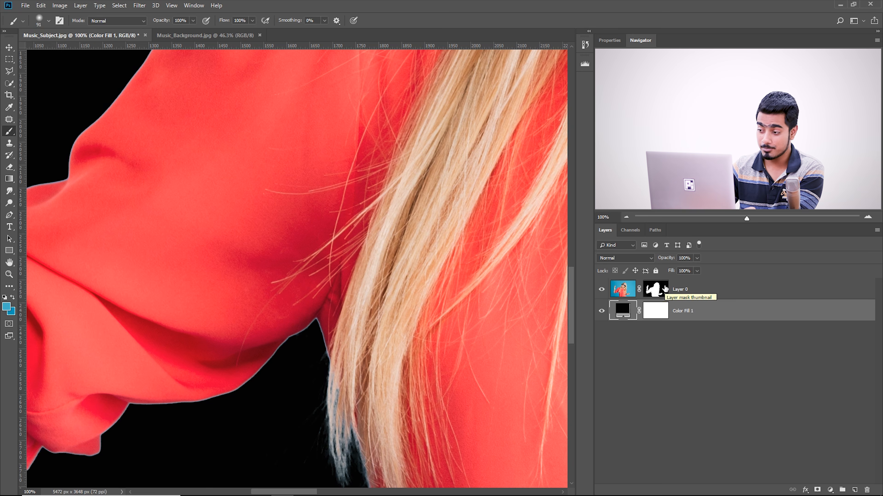
Load Layer 0's mask as a selection and contract it by 2 pixels
{"action": "left_click_drag", "start_coordinate": [222, 342], "coordinate": [330, 324]}
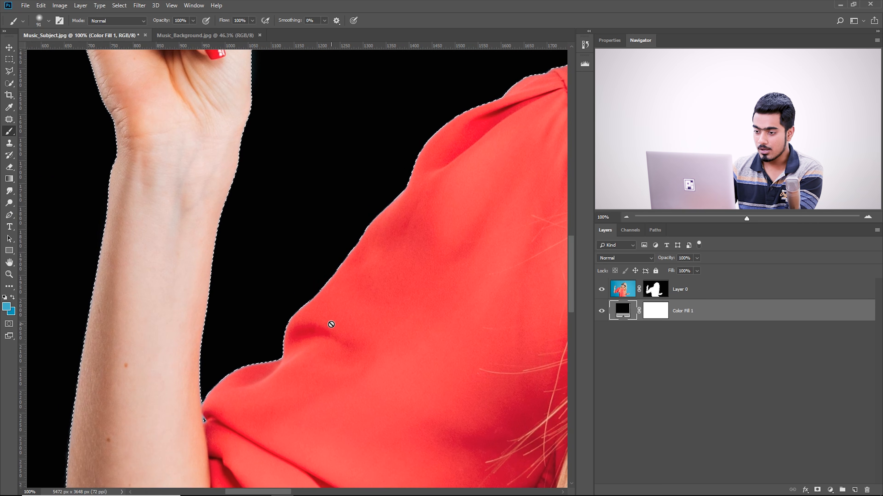
{"action": "left_click", "coordinate": [120, 7]}
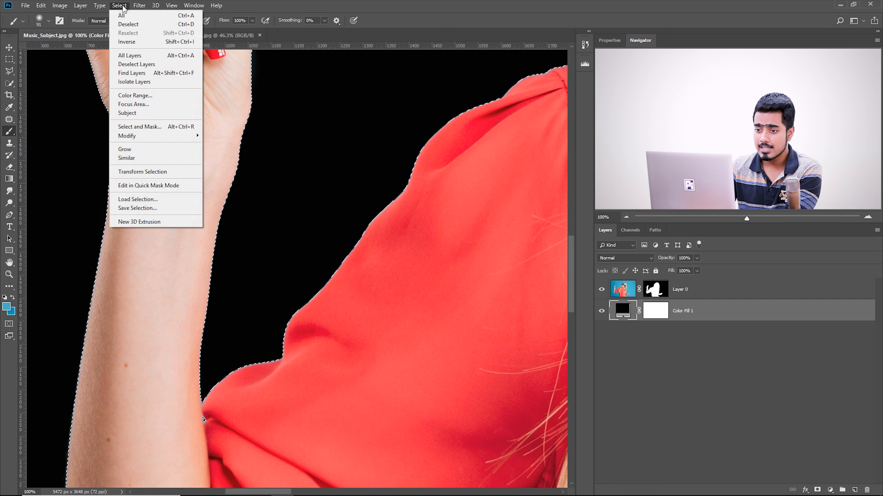
{"action": "mouse_move", "coordinate": [157, 136]}
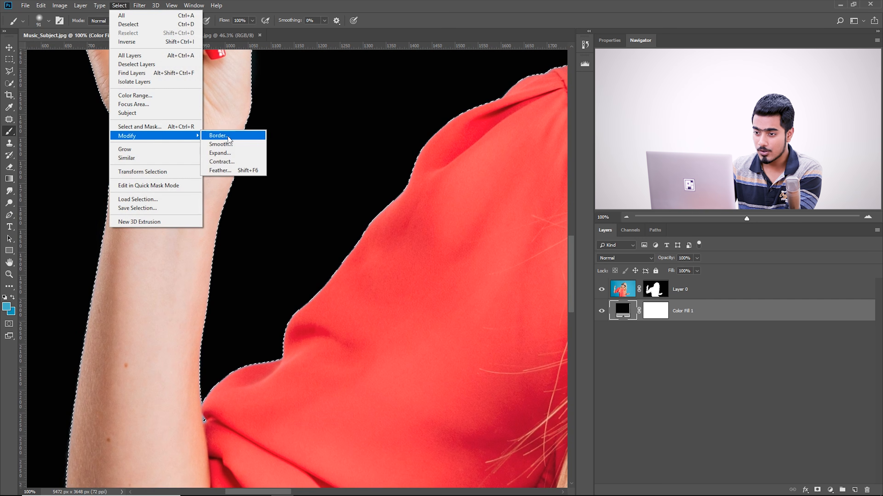
{"action": "left_click", "coordinate": [223, 162]}
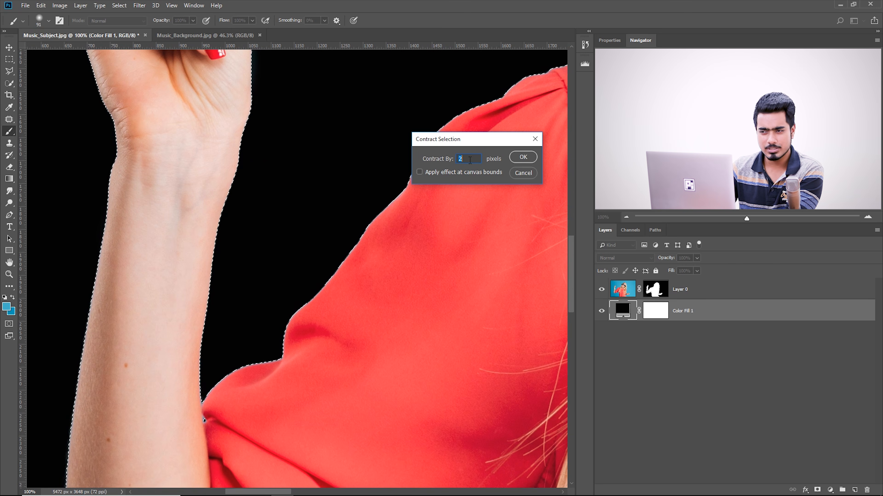
{"action": "left_click", "coordinate": [522, 158]}
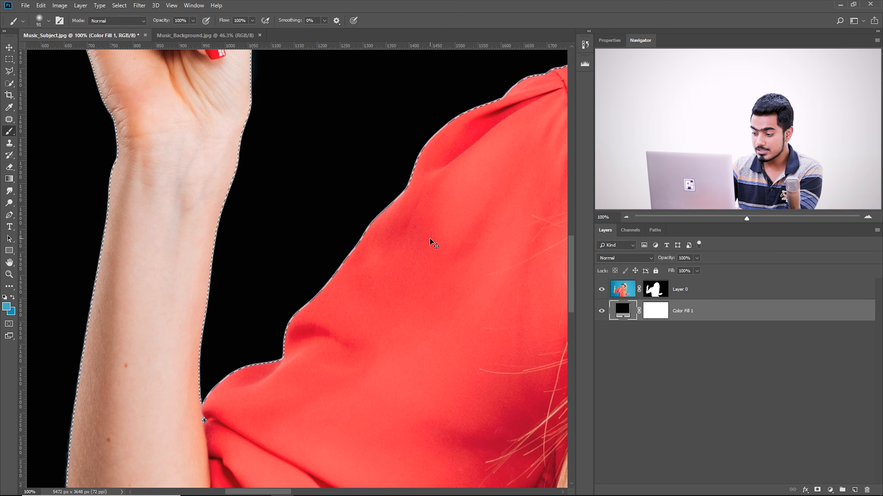
Try painting black on Layer 0's mask inside the contracted selection at the sleeve, and undo the stroke
{"action": "key", "text": "ctrl+plus"}
{"action": "key", "text": "ctrl+plus"}
{"action": "left_click_drag", "start_coordinate": [408, 365], "coordinate": [380, 334]}
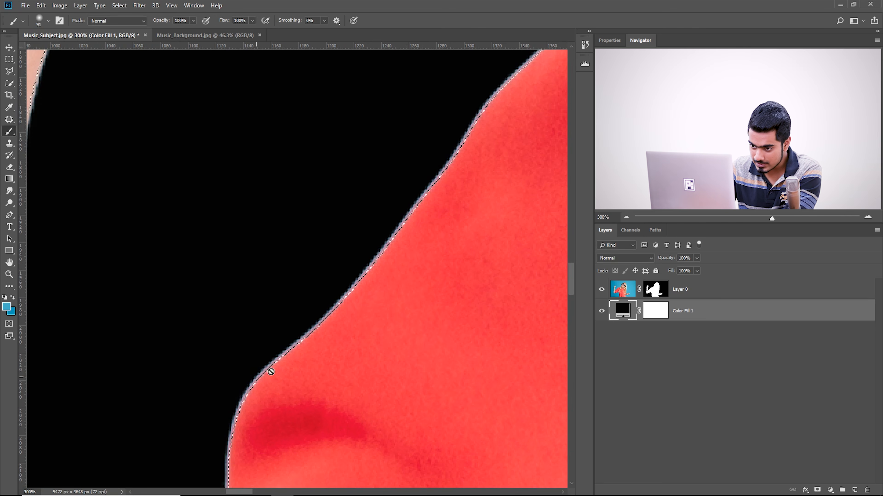
{"action": "left_click_drag", "start_coordinate": [298, 327], "coordinate": [333, 290]}
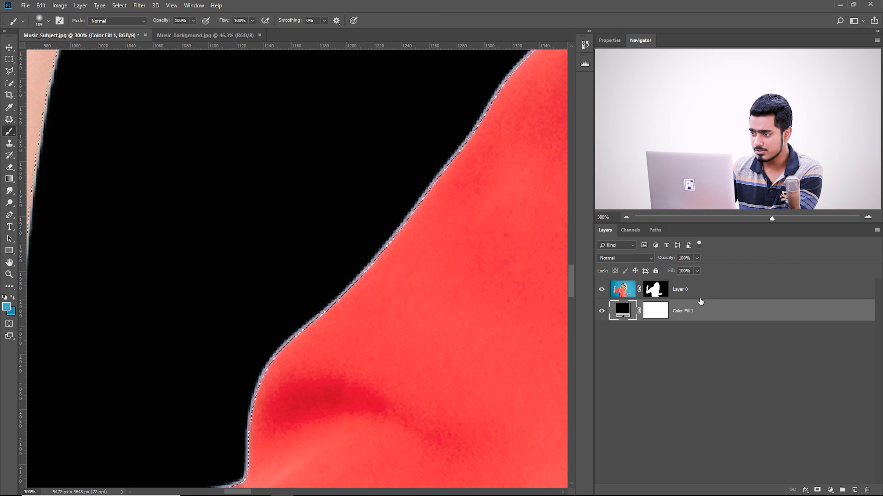
{"action": "left_click", "coordinate": [656, 291]}
{"action": "key", "text": "x"}
{"action": "key", "text": "bracketleft"}
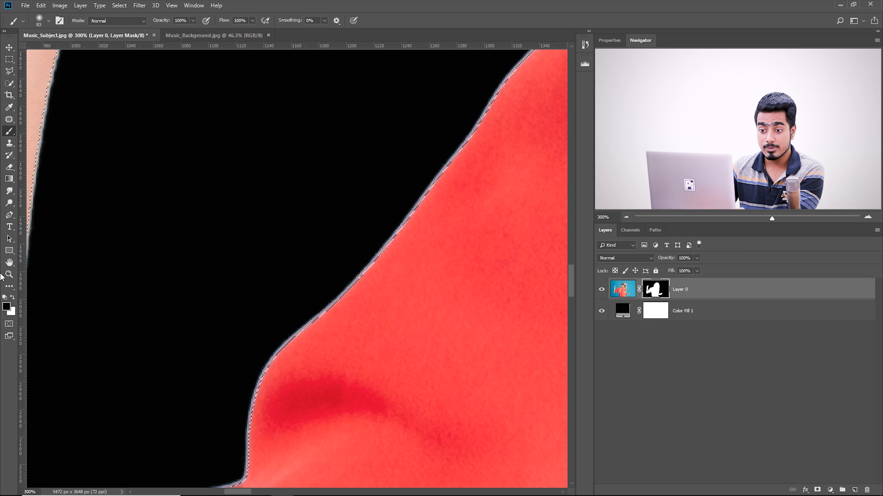
{"action": "mouse_move", "coordinate": [312, 344]}
{"action": "left_mouse_down"}
{"action": "mouse_move", "coordinate": [335, 325]}
{"action": "mouse_move", "coordinate": [400, 221]}
{"action": "mouse_move", "coordinate": [298, 345]}
{"action": "left_mouse_up"}
{"action": "key", "text": "ctrl+z"}
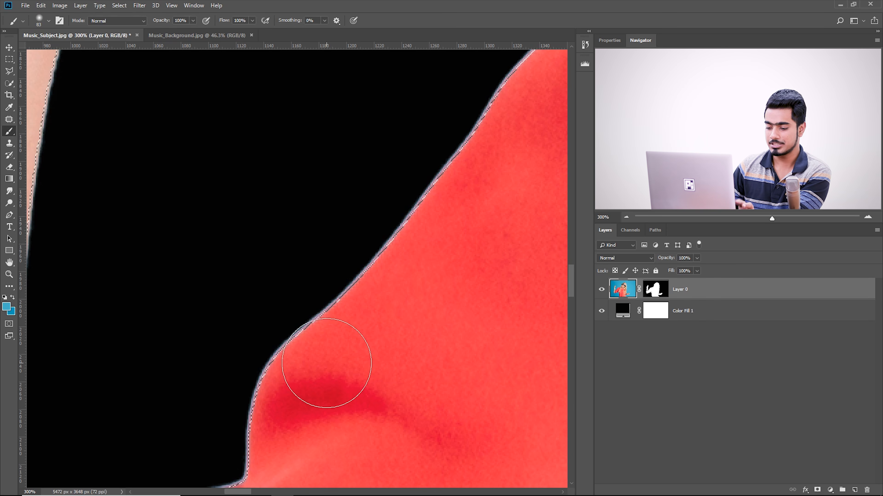
Invert the contracted selection so that it covers the area outside the woman
{"action": "key", "text": "ctrl+shift+i"}
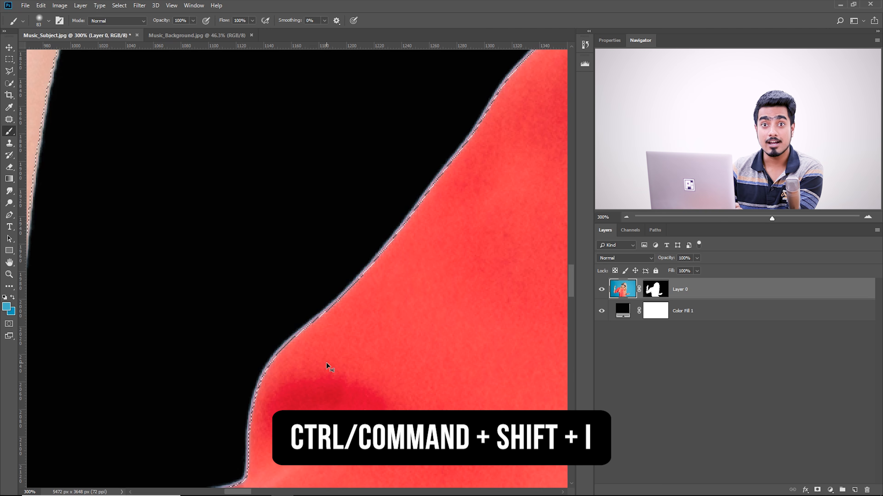
{"action": "left_click", "coordinate": [119, 5]}
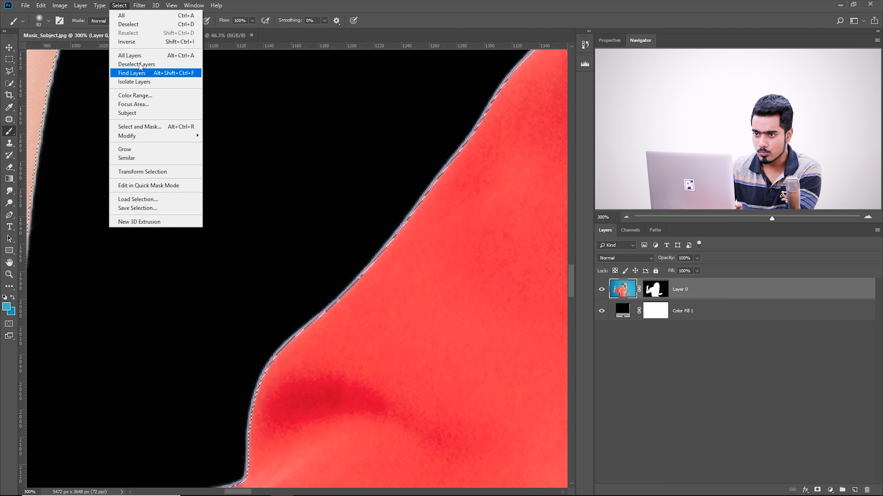
{"action": "left_click", "coordinate": [139, 42]}
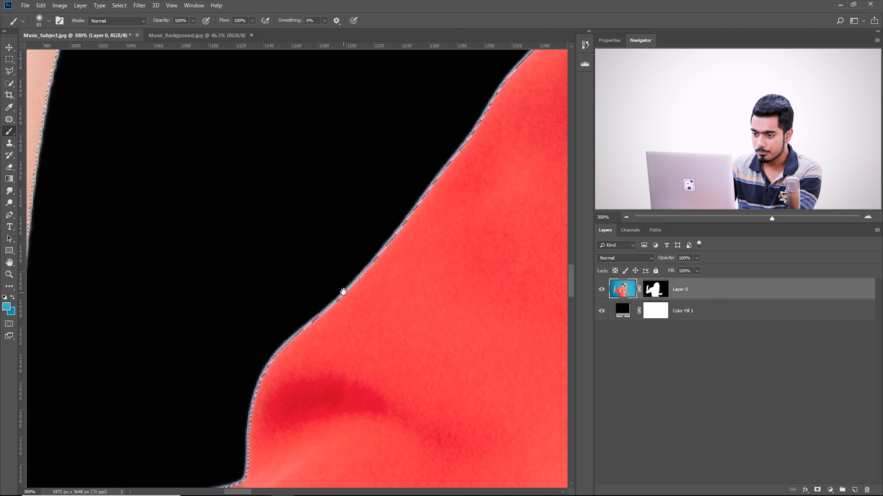
Paint black on Layer 0's mask along the sleeve edge to remove the light fringe outside the shirt
{"action": "left_click_drag", "start_coordinate": [343, 293], "coordinate": [343, 264]}
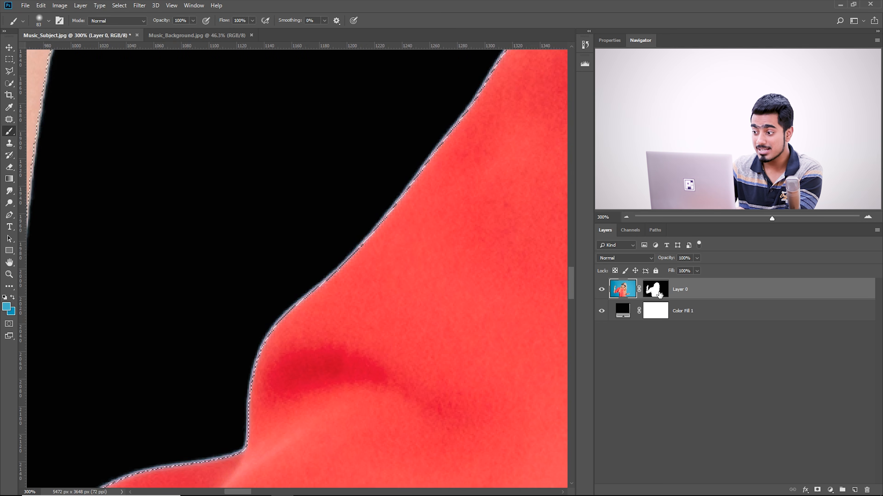
{"action": "left_click_drag", "start_coordinate": [291, 259], "coordinate": [289, 263]}
{"action": "mouse_move", "coordinate": [372, 223]}
{"action": "left_mouse_down"}
{"action": "mouse_move", "coordinate": [275, 327]}
{"action": "mouse_move", "coordinate": [319, 265]}
{"action": "mouse_move", "coordinate": [338, 266]}
{"action": "left_mouse_up"}
{"action": "mouse_move", "coordinate": [295, 296]}
{"action": "left_mouse_down"}
{"action": "mouse_move", "coordinate": [268, 404]}
{"action": "mouse_move", "coordinate": [138, 456]}
{"action": "left_mouse_up"}
{"action": "left_click_drag", "start_coordinate": [203, 408], "coordinate": [313, 316]}
{"action": "left_click_drag", "start_coordinate": [243, 353], "coordinate": [259, 354]}
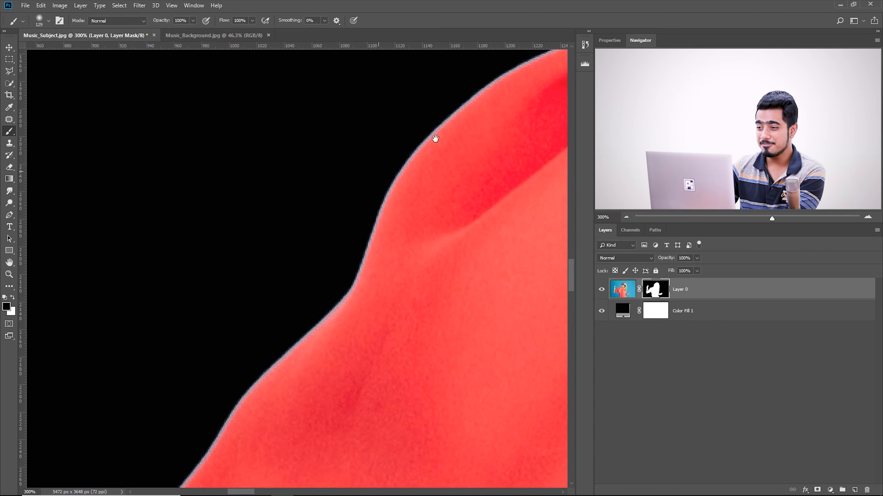
Try painting black on the mask over the fine flyaway hair beside the headphones, and undo the stroke
{"action": "left_click_drag", "start_coordinate": [434, 133], "coordinate": [146, 306]}
{"action": "left_click_drag", "start_coordinate": [364, 370], "coordinate": [48, 242]}
{"action": "left_click_drag", "start_coordinate": [396, 209], "coordinate": [63, 240]}
{"action": "left_click_drag", "start_coordinate": [394, 194], "coordinate": [61, 296]}
{"action": "mouse_move", "coordinate": [403, 251]}
{"action": "left_mouse_down"}
{"action": "mouse_move", "coordinate": [335, 130]}
{"action": "mouse_move", "coordinate": [328, 101]}
{"action": "left_mouse_up"}
{"action": "mouse_move", "coordinate": [351, 318]}
{"action": "left_mouse_down"}
{"action": "mouse_move", "coordinate": [325, 263]}
{"action": "mouse_move", "coordinate": [359, 326]}
{"action": "left_mouse_up"}
{"action": "key", "text": "ctrl+z"}
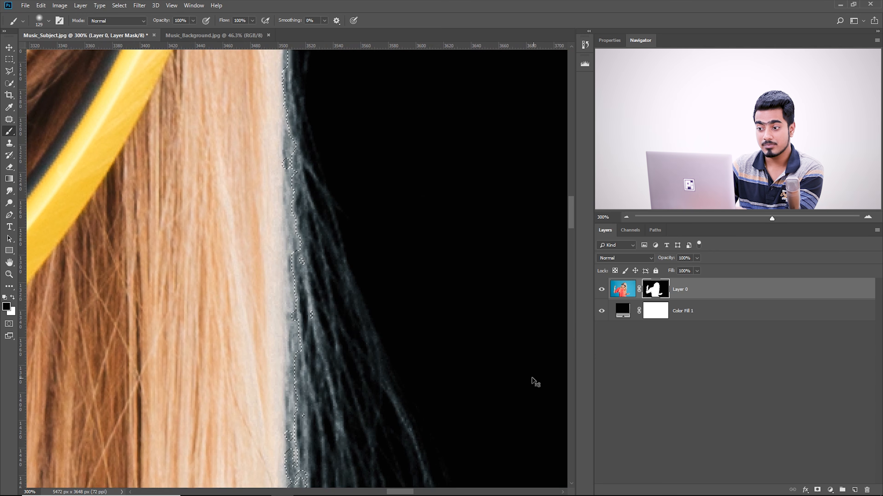
Enlarge the brush to 913 px and paint black on the mask around the raised arm, sleeve and shoulder edges
{"action": "left_click_drag", "start_coordinate": [214, 357], "coordinate": [479, 136]}
{"action": "left_click_drag", "start_coordinate": [188, 355], "coordinate": [465, 115]}
{"action": "left_click_drag", "start_coordinate": [174, 313], "coordinate": [619, 223]}
{"action": "left_click_drag", "start_coordinate": [181, 334], "coordinate": [633, 473]}
{"action": "left_click_drag", "start_coordinate": [392, 294], "coordinate": [520, 494]}
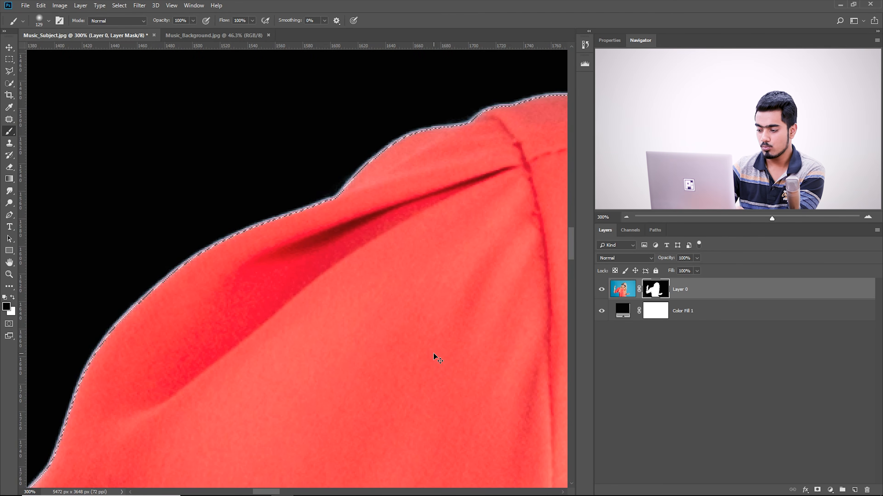
{"action": "key", "text": "ctrl+minus"}
{"action": "key", "text": "ctrl+minus"}
{"action": "key", "text": "ctrl+minus"}
{"action": "key", "text": "ctrl+minus"}
{"action": "key", "text": "ctrl+minus"}
{"action": "key", "text": "ctrl+minus"}
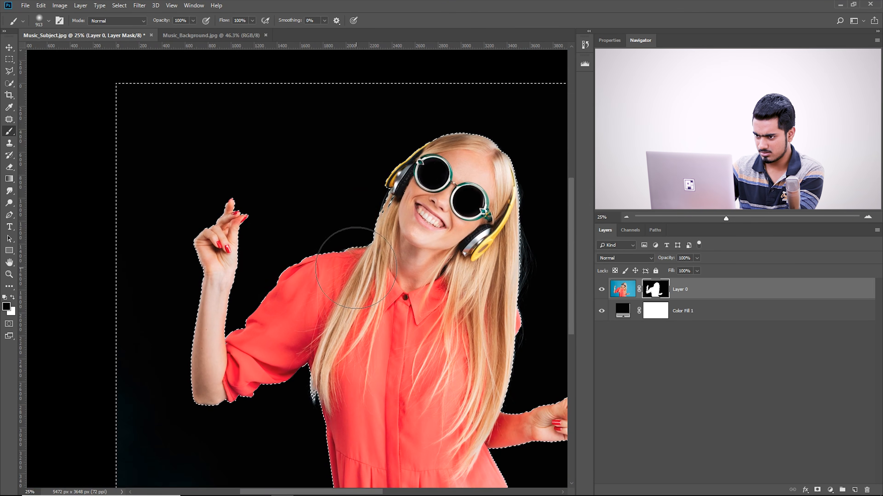
{"action": "left_click_drag", "start_coordinate": [209, 306], "coordinate": [243, 307]}
{"action": "left_click_drag", "start_coordinate": [283, 396], "coordinate": [243, 266]}
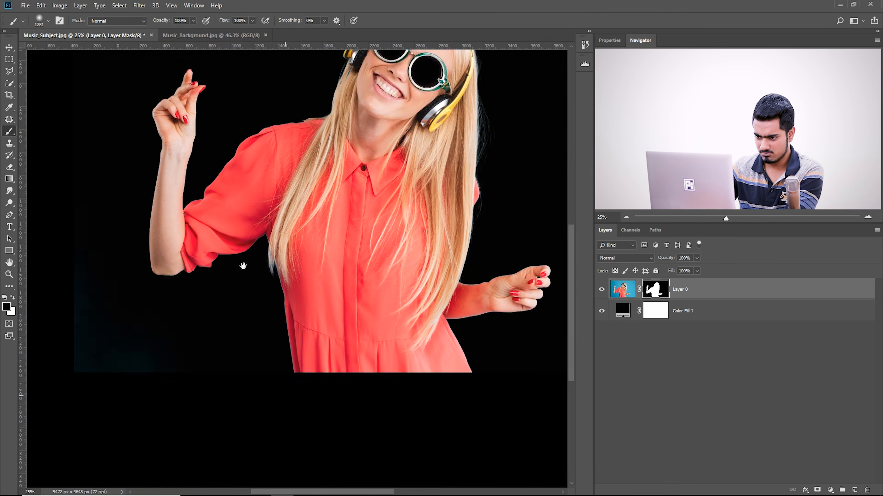
Reduce the brush to 315 px and paint black on the mask around the lowered forearm and hand
{"action": "mouse_move", "coordinate": [478, 296]}
{"action": "left_mouse_down"}
{"action": "mouse_move", "coordinate": [424, 332]}
{"action": "mouse_move", "coordinate": [413, 353]}
{"action": "mouse_move", "coordinate": [203, 147]}
{"action": "left_mouse_up"}
{"action": "key", "text": "ctrl+plus"}
{"action": "key", "text": "ctrl+plus"}
{"action": "key", "text": "ctrl+plus"}
{"action": "left_click_drag", "start_coordinate": [365, 330], "coordinate": [321, 334]}
{"action": "left_click_drag", "start_coordinate": [394, 272], "coordinate": [342, 275]}
{"action": "left_click_drag", "start_coordinate": [431, 277], "coordinate": [358, 276]}
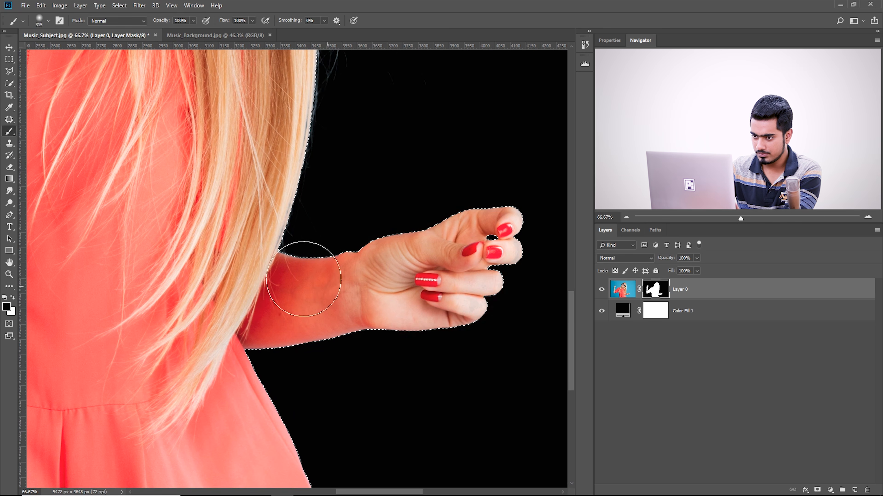
Reduce the brush to 201 px and paint black on the mask along the bit of shirt protruding behind the long hair
{"action": "left_click_drag", "start_coordinate": [513, 210], "coordinate": [445, 467]}
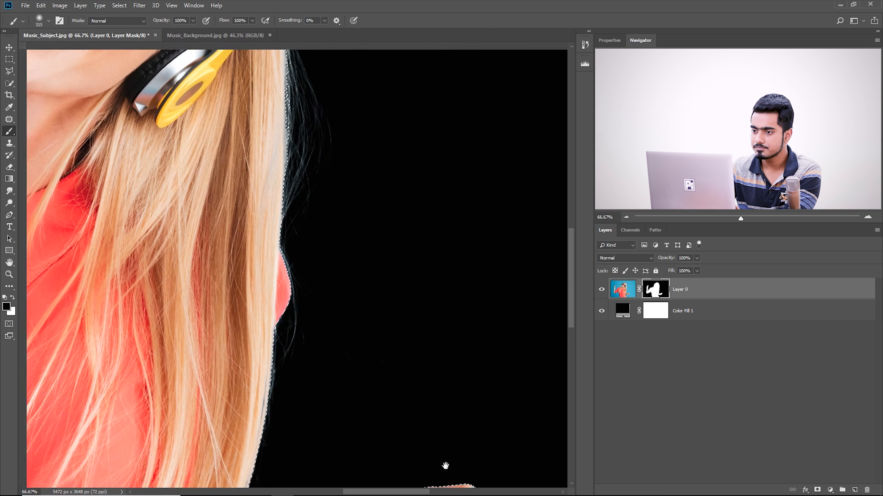
{"action": "left_click_drag", "start_coordinate": [306, 313], "coordinate": [280, 315]}
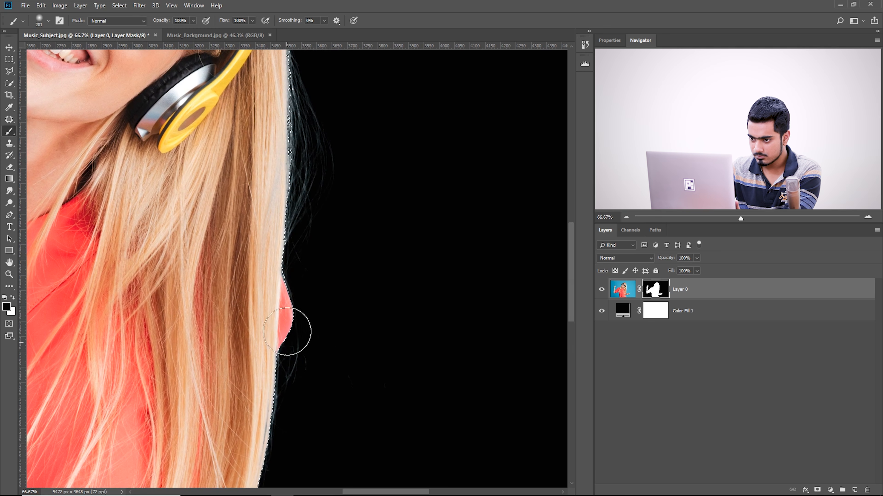
{"action": "left_click_drag", "start_coordinate": [357, 401], "coordinate": [369, 199]}
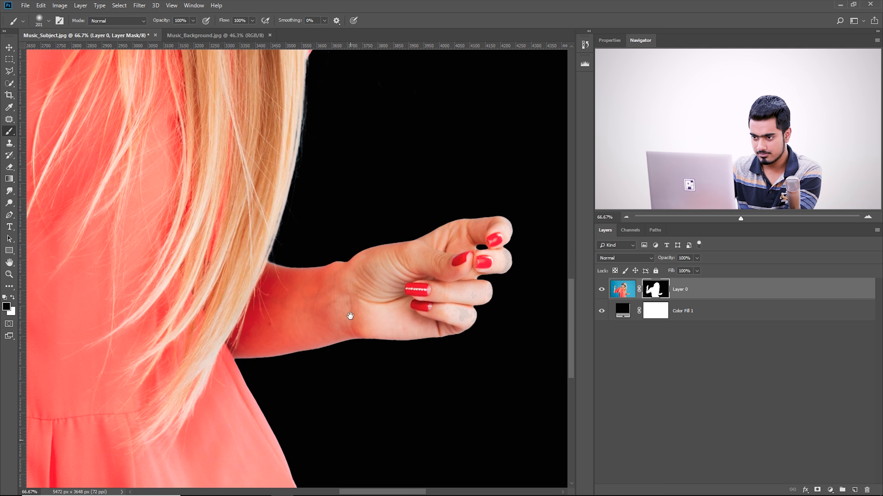
{"action": "left_click_drag", "start_coordinate": [325, 277], "coordinate": [361, 276]}
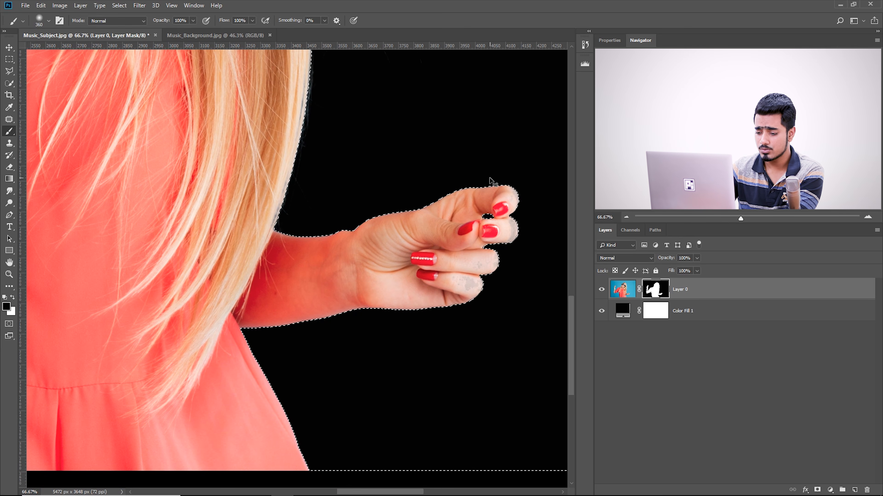
Clear the selection and inspect the hair edge around the head and headphones
{"action": "key", "text": "ctrl+d"}
{"action": "left_click_drag", "start_coordinate": [416, 161], "coordinate": [416, 357]}
{"action": "left_click_drag", "start_coordinate": [358, 206], "coordinate": [433, 279]}
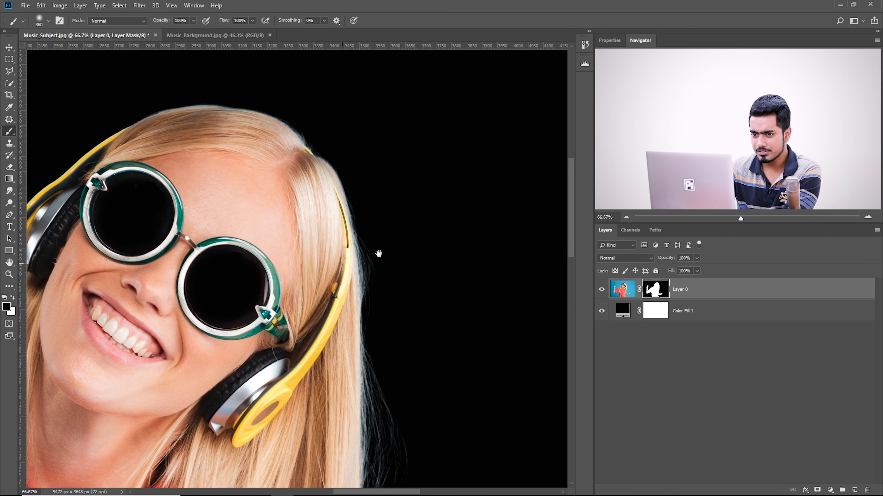
Add an empty layer above Layer 0 and paint a sampled light hair colour over the blue fringe beside the long hair
{"action": "left_click_drag", "start_coordinate": [329, 270], "coordinate": [456, 242]}
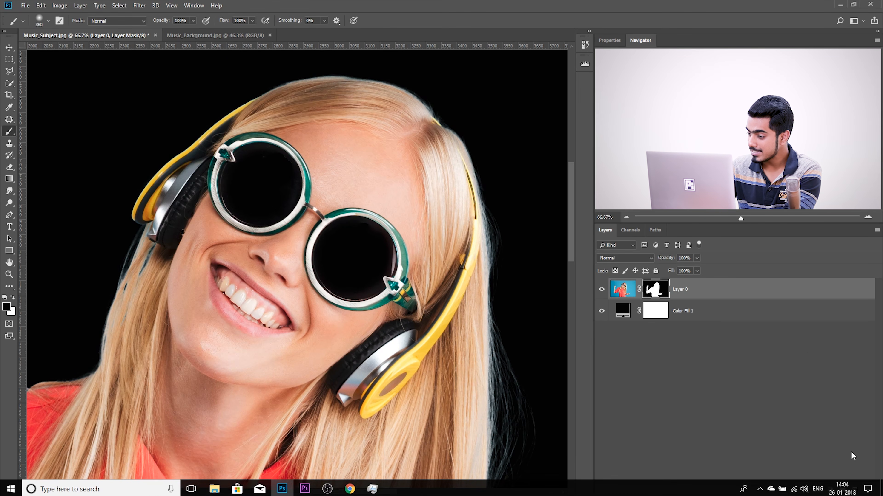
{"action": "left_click", "coordinate": [854, 490]}
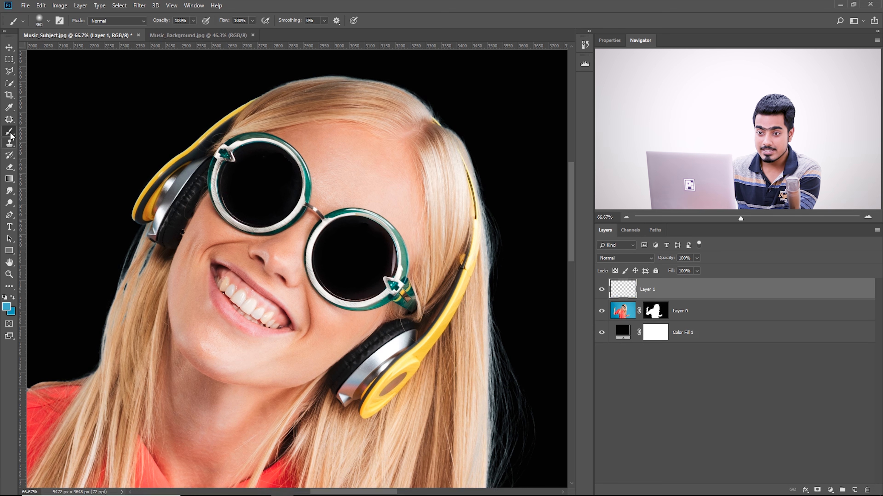
{"action": "left_click_drag", "start_coordinate": [520, 320], "coordinate": [112, 118]}
{"action": "key", "text": "ctrl+plus"}
{"action": "key", "text": "ctrl+plus"}
{"action": "left_click_drag", "start_coordinate": [384, 256], "coordinate": [305, 240]}
{"action": "left_click_drag", "start_coordinate": [270, 282], "coordinate": [211, 268]}
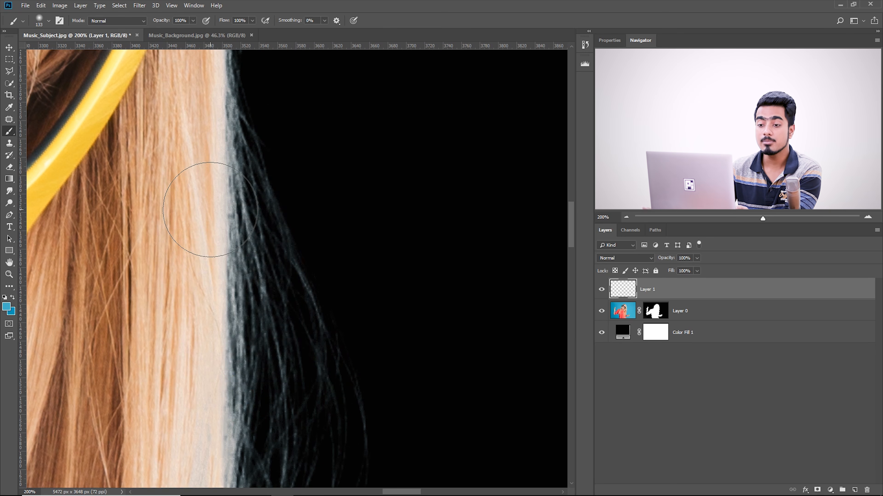
{"action": "left_click", "coordinate": [216, 199], "text": "alt"}
{"action": "left_click", "coordinate": [213, 197], "text": "alt"}
{"action": "mouse_move", "coordinate": [212, 198]}
{"action": "left_mouse_down"}
{"action": "mouse_move", "coordinate": [272, 183]}
{"action": "mouse_move", "coordinate": [268, 274]}
{"action": "left_mouse_up"}
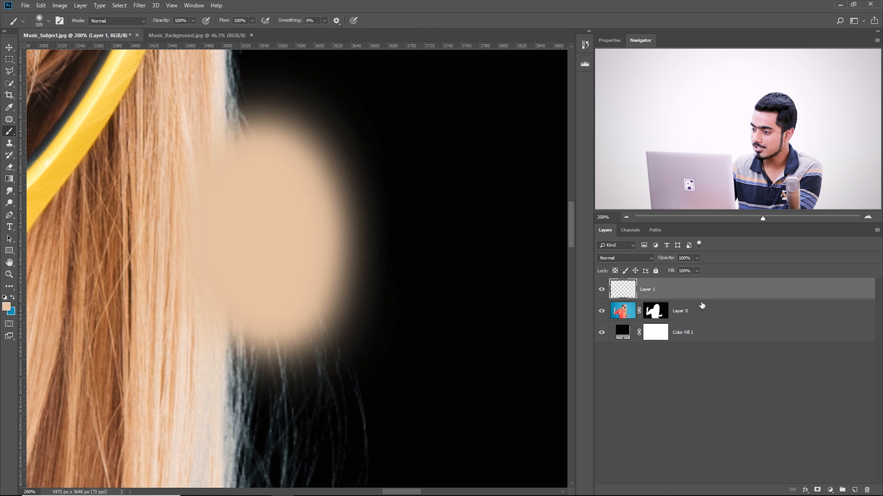
Clip the new paint layer to the masked Layer 0
{"action": "left_click_drag", "start_coordinate": [703, 305], "coordinate": [703, 297]}
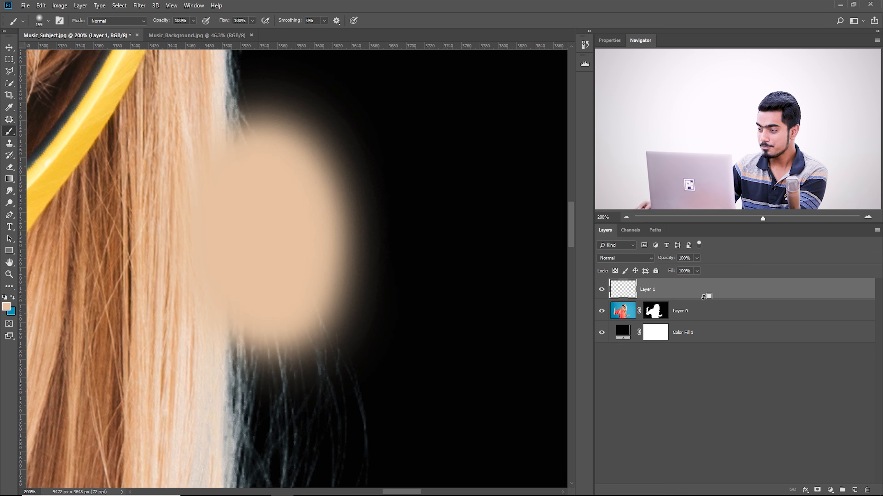
{"action": "left_click", "coordinate": [703, 296], "text": "alt"}
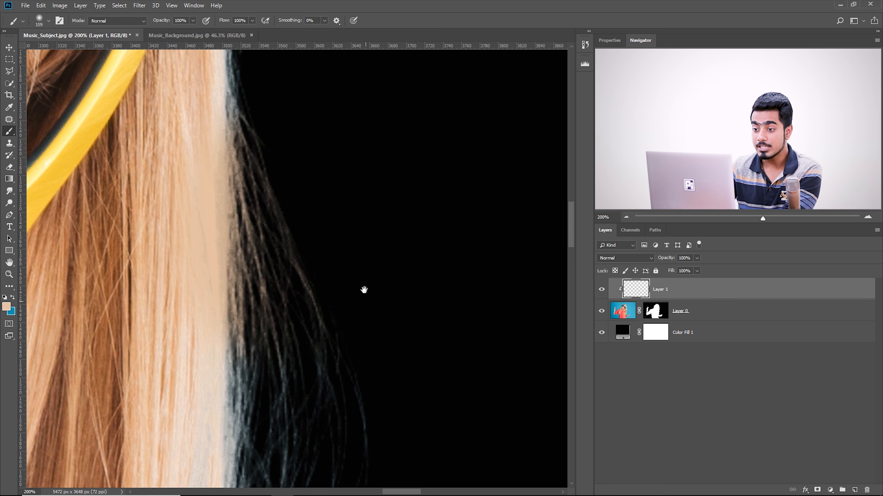
{"action": "left_click_drag", "start_coordinate": [365, 290], "coordinate": [353, 266]}
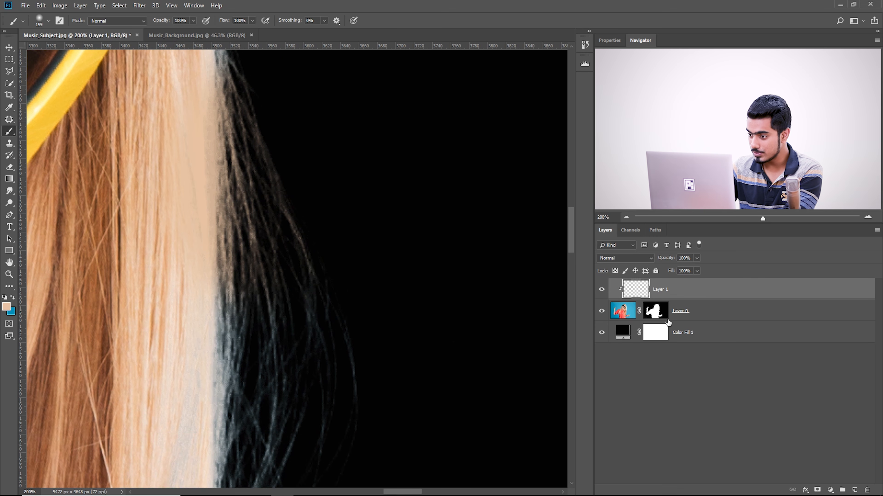
Enlarge the brush to 182 px and paint light hair colour over the blue loose strands further down the long hair
{"action": "mouse_move", "coordinate": [292, 288]}
{"action": "left_mouse_down"}
{"action": "mouse_move", "coordinate": [296, 266]}
{"action": "mouse_move", "coordinate": [319, 316]}
{"action": "mouse_move", "coordinate": [311, 340]}
{"action": "left_mouse_up"}
{"action": "key", "text": "]"}
{"action": "left_click_drag", "start_coordinate": [311, 331], "coordinate": [324, 136]}
{"action": "mouse_move", "coordinate": [316, 232]}
{"action": "left_mouse_down"}
{"action": "mouse_move", "coordinate": [300, 206]}
{"action": "mouse_move", "coordinate": [284, 273]}
{"action": "mouse_move", "coordinate": [284, 380]}
{"action": "left_mouse_up"}
{"action": "left_click_drag", "start_coordinate": [274, 269], "coordinate": [269, 364]}
{"action": "left_click_drag", "start_coordinate": [290, 171], "coordinate": [289, 309]}
{"action": "left_click_drag", "start_coordinate": [289, 307], "coordinate": [295, 309]}
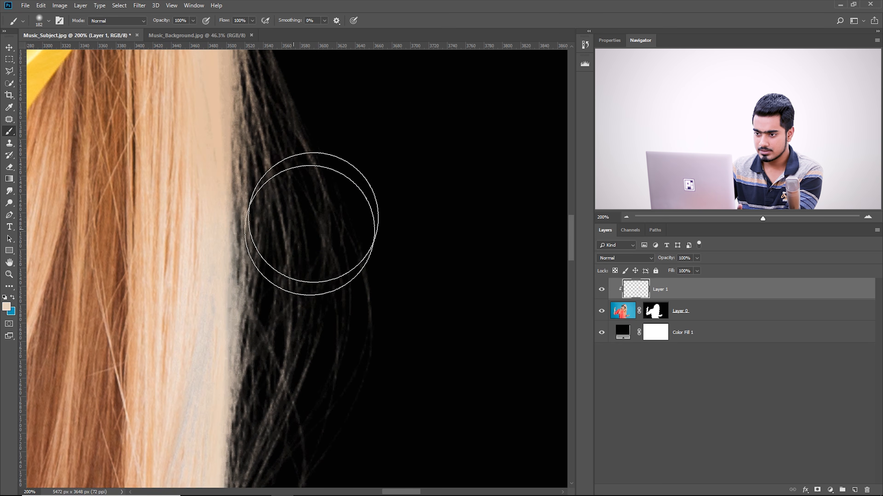
Reduce the brush to 126 px and paint light hair colour along the hair edge beside the yellow headband
{"action": "left_click_drag", "start_coordinate": [346, 162], "coordinate": [364, 324]}
{"action": "left_click_drag", "start_coordinate": [328, 189], "coordinate": [347, 366]}
{"action": "mouse_move", "coordinate": [326, 82]}
{"action": "left_mouse_down"}
{"action": "mouse_move", "coordinate": [361, 288]}
{"action": "mouse_move", "coordinate": [325, 283]}
{"action": "mouse_move", "coordinate": [348, 329]}
{"action": "mouse_move", "coordinate": [313, 154]}
{"action": "mouse_move", "coordinate": [338, 311]}
{"action": "left_mouse_up"}
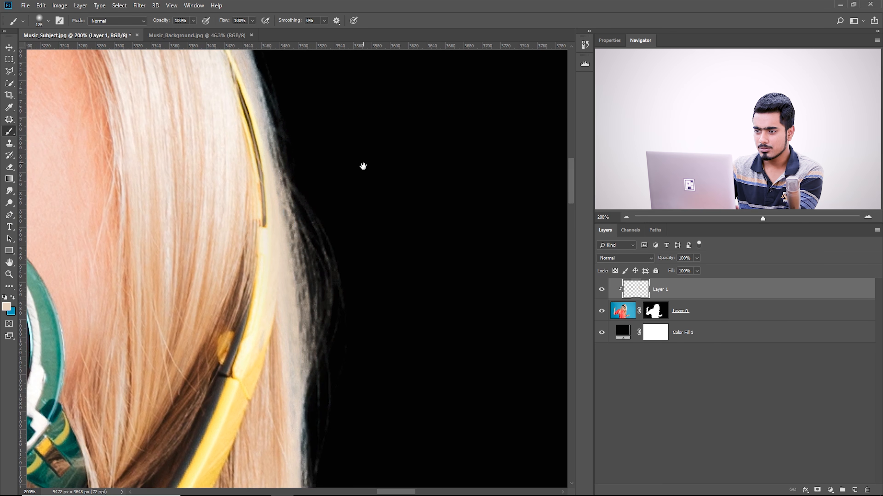
Paint hair colour down the long hair's outer edge to its lower section, reducing the brush to 84 px and smaller
{"action": "left_click_drag", "start_coordinate": [362, 161], "coordinate": [380, 315]}
{"action": "left_click_drag", "start_coordinate": [309, 300], "coordinate": [507, 494]}
{"action": "left_click_drag", "start_coordinate": [241, 287], "coordinate": [195, 115]}
{"action": "left_click_drag", "start_coordinate": [276, 369], "coordinate": [299, 121]}
{"action": "left_click_drag", "start_coordinate": [317, 301], "coordinate": [342, 80]}
{"action": "left_click_drag", "start_coordinate": [340, 235], "coordinate": [348, 90]}
{"action": "left_click_drag", "start_coordinate": [341, 324], "coordinate": [352, 66]}
{"action": "mouse_move", "coordinate": [281, 465]}
{"action": "left_mouse_down"}
{"action": "mouse_move", "coordinate": [297, 341]}
{"action": "mouse_move", "coordinate": [323, 272]}
{"action": "left_mouse_up"}
{"action": "key", "text": "bracketleft"}
{"action": "key", "text": "bracketleft"}
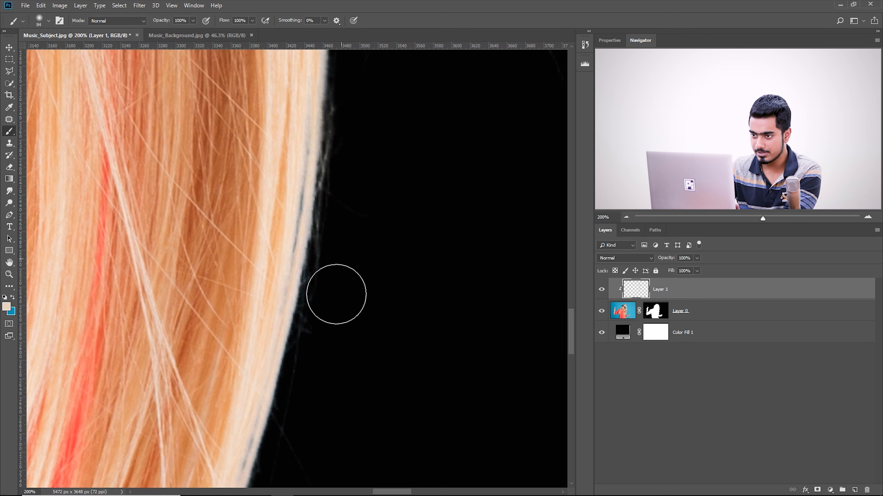
{"action": "mouse_move", "coordinate": [223, 361]}
{"action": "left_mouse_down"}
{"action": "mouse_move", "coordinate": [166, 192]}
{"action": "mouse_move", "coordinate": [365, 252]}
{"action": "mouse_move", "coordinate": [331, 296]}
{"action": "mouse_move", "coordinate": [411, 271]}
{"action": "mouse_move", "coordinate": [274, 287]}
{"action": "left_mouse_up"}
{"action": "left_click_drag", "start_coordinate": [364, 221], "coordinate": [372, 273]}
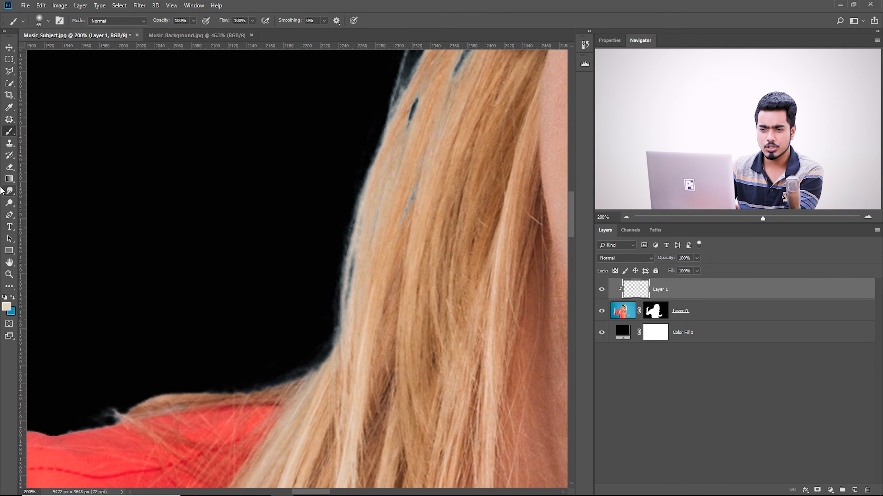
Clone Stamp clean hair over the blue fringe at the hair edge above the raised arm's shoulder
{"action": "left_click", "coordinate": [11, 146]}
{"action": "left_click_drag", "start_coordinate": [199, 161], "coordinate": [172, 173]}
{"action": "left_click_drag", "start_coordinate": [404, 256], "coordinate": [410, 258]}
{"action": "left_click", "coordinate": [356, 257], "text": "alt"}
{"action": "mouse_move", "coordinate": [312, 227]}
{"action": "left_mouse_down"}
{"action": "mouse_move", "coordinate": [300, 295]}
{"action": "mouse_move", "coordinate": [309, 328]}
{"action": "left_mouse_up"}
{"action": "scroll", "coordinate": [313, 312], "scroll_direction": "up", "scroll_amount": 3}
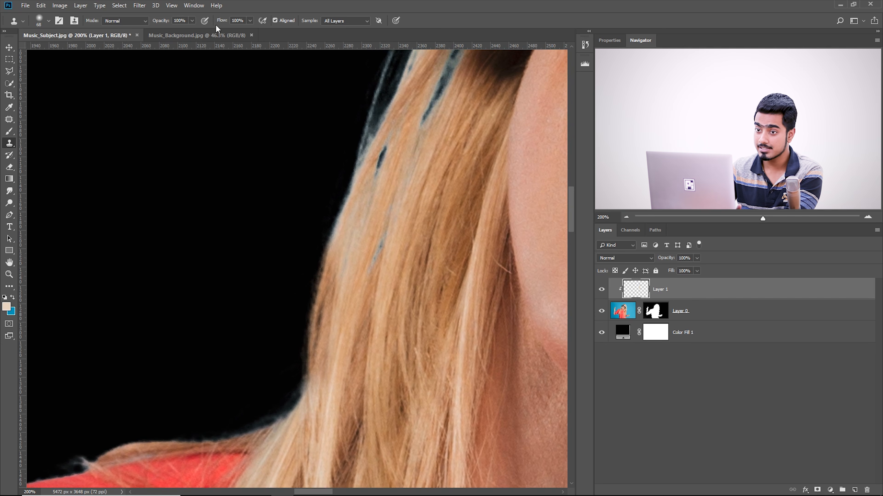
Enlarge the Clone Stamp to 87 px and clone clean hair over the blue gaps below the raised-arm-side headphone, undoing the last stroke
{"action": "left_click_drag", "start_coordinate": [209, 156], "coordinate": [194, 165]}
{"action": "left_click_drag", "start_coordinate": [300, 287], "coordinate": [310, 288]}
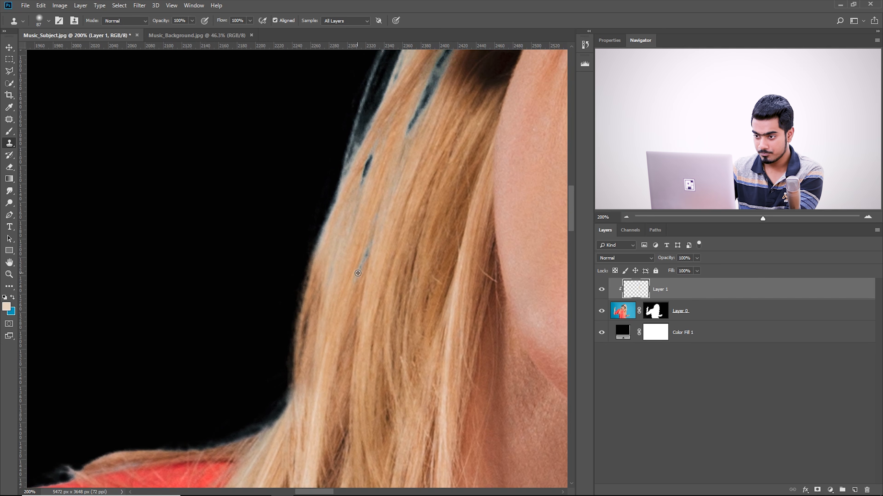
{"action": "mouse_move", "coordinate": [326, 204]}
{"action": "left_mouse_down"}
{"action": "mouse_move", "coordinate": [295, 278]}
{"action": "mouse_move", "coordinate": [284, 385]}
{"action": "mouse_move", "coordinate": [257, 422]}
{"action": "left_mouse_up"}
{"action": "left_click_drag", "start_coordinate": [361, 237], "coordinate": [320, 354]}
{"action": "left_click_drag", "start_coordinate": [374, 276], "coordinate": [385, 277]}
{"action": "left_click", "coordinate": [373, 301], "text": "alt"}
{"action": "mouse_move", "coordinate": [320, 276]}
{"action": "left_mouse_down"}
{"action": "mouse_move", "coordinate": [308, 389]}
{"action": "mouse_move", "coordinate": [288, 377]}
{"action": "left_mouse_up"}
{"action": "left_click_drag", "start_coordinate": [331, 292], "coordinate": [367, 285]}
{"action": "key", "text": "ctrl+z"}
Clone more clean hair over the remaining blue-tinted spots in the hair on the raised-arm side
{"action": "mouse_move", "coordinate": [367, 291]}
{"action": "left_mouse_down"}
{"action": "mouse_move", "coordinate": [340, 290]}
{"action": "mouse_move", "coordinate": [323, 346]}
{"action": "mouse_move", "coordinate": [350, 296]}
{"action": "left_mouse_up"}
{"action": "mouse_move", "coordinate": [352, 370]}
{"action": "left_mouse_down"}
{"action": "mouse_move", "coordinate": [326, 351]}
{"action": "mouse_move", "coordinate": [307, 413]}
{"action": "left_mouse_up"}
{"action": "mouse_move", "coordinate": [372, 308]}
{"action": "left_mouse_down"}
{"action": "mouse_move", "coordinate": [356, 339]}
{"action": "mouse_move", "coordinate": [371, 327]}
{"action": "left_mouse_up"}
{"action": "mouse_move", "coordinate": [301, 238]}
{"action": "left_mouse_down"}
{"action": "mouse_move", "coordinate": [337, 193]}
{"action": "mouse_move", "coordinate": [301, 317]}
{"action": "mouse_move", "coordinate": [267, 400]}
{"action": "left_mouse_up"}
{"action": "left_click_drag", "start_coordinate": [352, 327], "coordinate": [333, 323]}
{"action": "mouse_move", "coordinate": [375, 218]}
{"action": "left_mouse_down"}
{"action": "mouse_move", "coordinate": [334, 285]}
{"action": "mouse_move", "coordinate": [331, 308]}
{"action": "left_mouse_up"}
Erase the flat painted colour along the solid outer edge of the long hair with a 110 px eraser
{"action": "mouse_move", "coordinate": [406, 391]}
{"action": "left_mouse_down"}
{"action": "mouse_move", "coordinate": [377, 194]}
{"action": "mouse_move", "coordinate": [305, 197]}
{"action": "mouse_move", "coordinate": [285, 91]}
{"action": "left_mouse_up"}
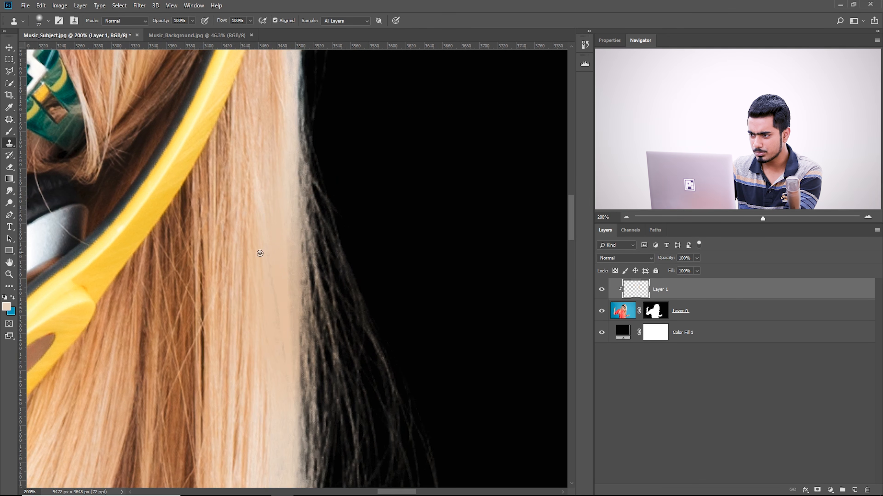
{"action": "left_click_drag", "start_coordinate": [280, 339], "coordinate": [260, 253]}
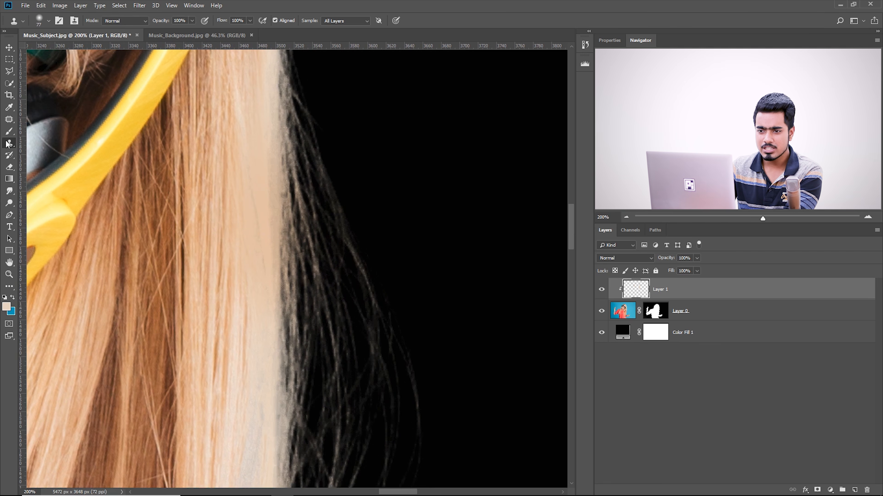
{"action": "left_click", "coordinate": [9, 168]}
{"action": "mouse_move", "coordinate": [233, 134]}
{"action": "left_mouse_down"}
{"action": "mouse_move", "coordinate": [260, 168]}
{"action": "mouse_move", "coordinate": [269, 363]}
{"action": "left_mouse_up"}
{"action": "left_click_drag", "start_coordinate": [260, 281], "coordinate": [267, 140]}
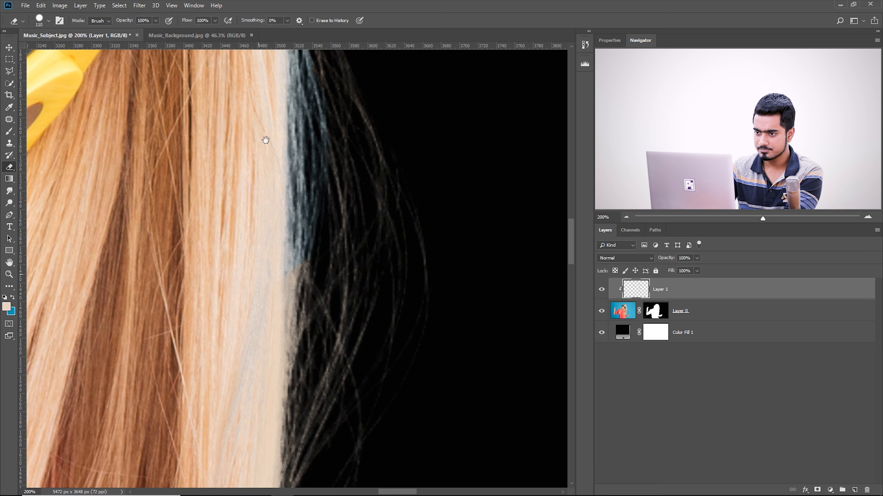
{"action": "mouse_move", "coordinate": [262, 330]}
{"action": "left_mouse_down"}
{"action": "mouse_move", "coordinate": [274, 349]}
{"action": "mouse_move", "coordinate": [273, 374]}
{"action": "left_mouse_up"}
{"action": "left_click_drag", "start_coordinate": [273, 374], "coordinate": [275, 85]}
{"action": "mouse_move", "coordinate": [274, 313]}
{"action": "left_mouse_down"}
{"action": "mouse_move", "coordinate": [274, 142]}
{"action": "mouse_move", "coordinate": [277, 449]}
{"action": "left_mouse_up"}
{"action": "left_click_drag", "start_coordinate": [283, 69], "coordinate": [290, 223]}
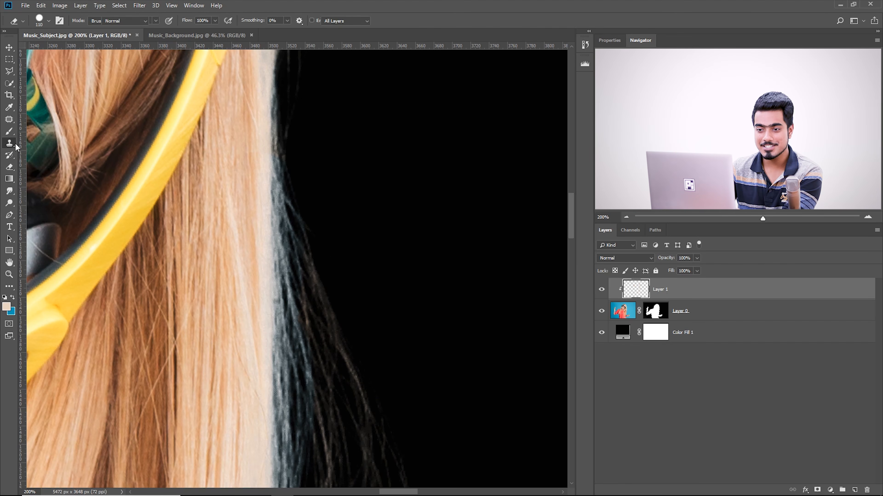
Clone Stamp real hair texture over the blue fringe at the upper part of the erased hair edge, using a 99 px brush
{"action": "key", "text": "s"}
{"action": "scroll", "coordinate": [368, 306], "scroll_direction": "down", "scroll_amount": 2}
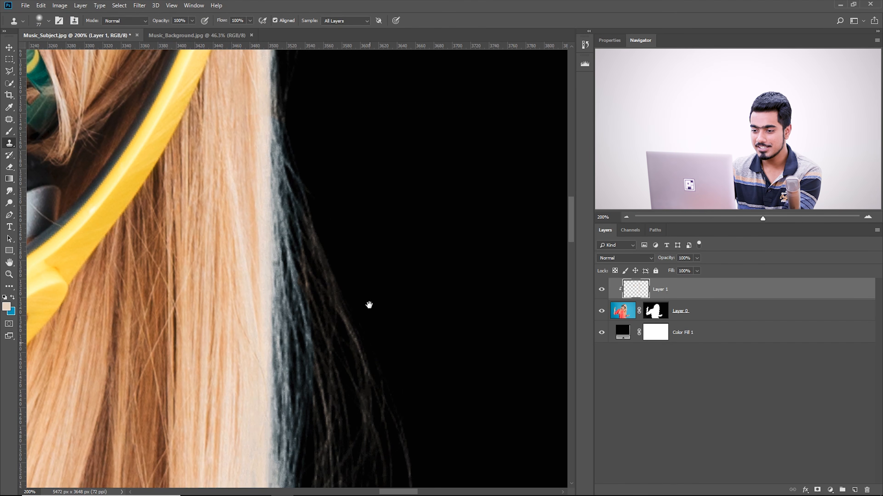
{"action": "left_click_drag", "start_coordinate": [245, 305], "coordinate": [244, 305]}
{"action": "left_click_drag", "start_coordinate": [244, 279], "coordinate": [245, 279]}
{"action": "mouse_move", "coordinate": [284, 174]}
{"action": "left_mouse_down"}
{"action": "mouse_move", "coordinate": [291, 262]}
{"action": "mouse_move", "coordinate": [283, 311]}
{"action": "left_mouse_up"}
{"action": "left_click_drag", "start_coordinate": [281, 303], "coordinate": [293, 204]}
{"action": "mouse_move", "coordinate": [258, 230]}
{"action": "left_mouse_down"}
{"action": "mouse_move", "coordinate": [278, 235]}
{"action": "mouse_move", "coordinate": [271, 232]}
{"action": "left_mouse_up"}
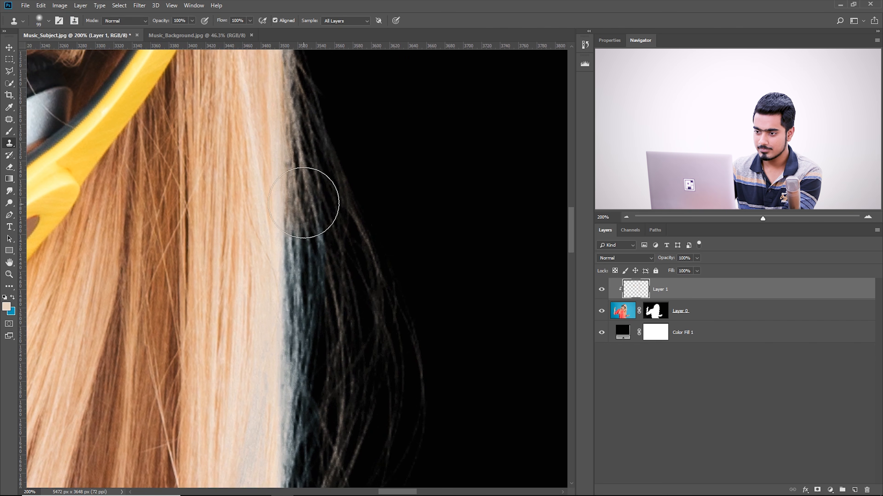
Clone hair texture down the rest of the erased edge and over its blue strands, resampling clean hair along the way
{"action": "left_click_drag", "start_coordinate": [304, 203], "coordinate": [312, 348]}
{"action": "mouse_move", "coordinate": [313, 387]}
{"action": "left_mouse_down"}
{"action": "mouse_move", "coordinate": [317, 247]}
{"action": "mouse_move", "coordinate": [307, 368]}
{"action": "left_mouse_up"}
{"action": "left_click", "coordinate": [261, 272], "text": "alt"}
{"action": "left_click_drag", "start_coordinate": [296, 392], "coordinate": [286, 229]}
{"action": "left_click_drag", "start_coordinate": [323, 181], "coordinate": [328, 410]}
{"action": "mouse_move", "coordinate": [319, 146]}
{"action": "left_mouse_down"}
{"action": "mouse_move", "coordinate": [319, 374]}
{"action": "mouse_move", "coordinate": [318, 356]}
{"action": "left_mouse_up"}
{"action": "left_click_drag", "start_coordinate": [275, 371], "coordinate": [261, 372]}
{"action": "left_click", "coordinate": [259, 344], "text": "alt"}
{"action": "left_click_drag", "start_coordinate": [280, 311], "coordinate": [300, 416]}
{"action": "left_click_drag", "start_coordinate": [274, 72], "coordinate": [315, 413]}
Clone clean hair over the blue fringe along the top of the head with a 62 px Clone Stamp
{"action": "mouse_move", "coordinate": [96, 99]}
{"action": "left_mouse_down"}
{"action": "mouse_move", "coordinate": [455, 314]}
{"action": "mouse_move", "coordinate": [469, 291]}
{"action": "mouse_move", "coordinate": [395, 261]}
{"action": "left_mouse_up"}
{"action": "left_click", "coordinate": [462, 335], "text": "alt"}
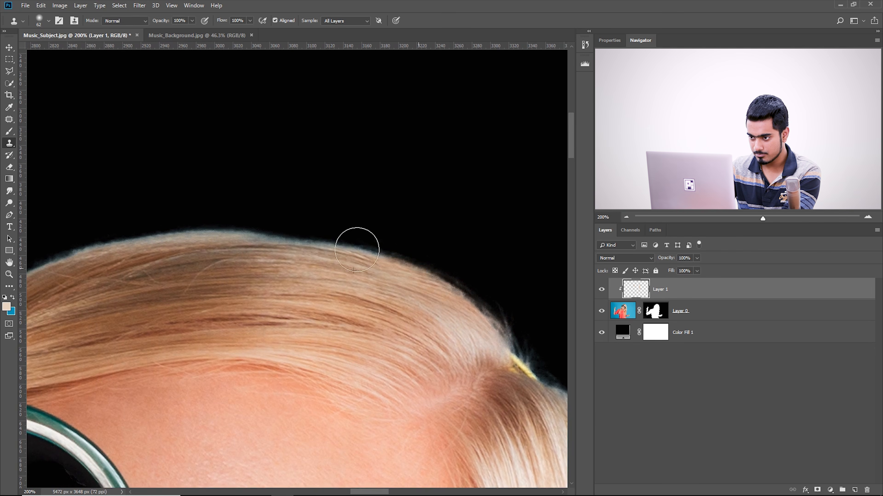
{"action": "left_click_drag", "start_coordinate": [147, 253], "coordinate": [315, 262]}
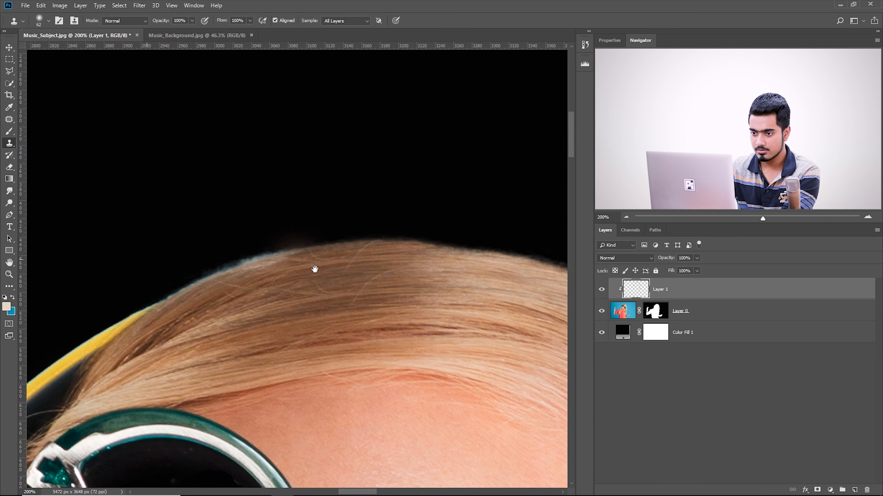
{"action": "left_click_drag", "start_coordinate": [249, 257], "coordinate": [159, 297]}
Clone clean hair along the lower outer edge of the long hair past the protruding shirt, using a 67 px brush
{"action": "mouse_move", "coordinate": [436, 289]}
{"action": "left_mouse_down"}
{"action": "mouse_move", "coordinate": [246, 203]}
{"action": "mouse_move", "coordinate": [105, 156]}
{"action": "left_mouse_up"}
{"action": "scroll", "coordinate": [316, 276], "scroll_direction": "down", "scroll_amount": 10}
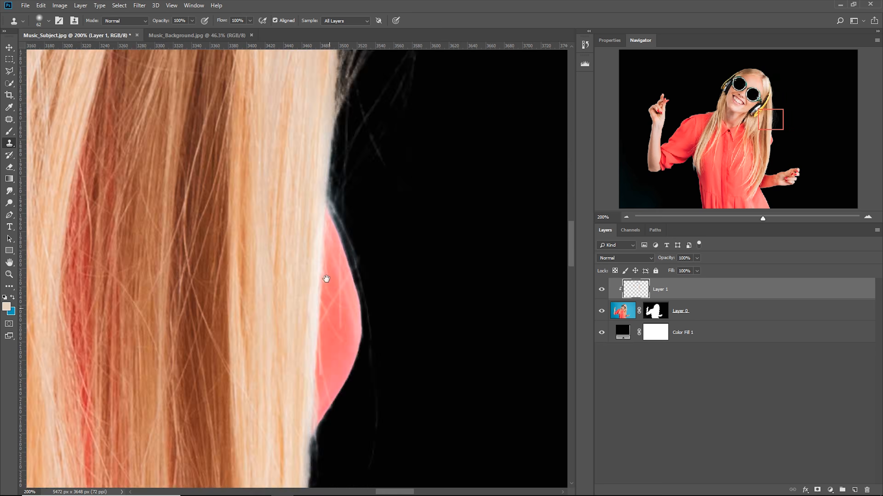
{"action": "left_click_drag", "start_coordinate": [340, 238], "coordinate": [343, 231]}
{"action": "right_click", "coordinate": [321, 148], "text": "alt"}
{"action": "left_click", "coordinate": [309, 140], "text": "alt"}
{"action": "left_click_drag", "start_coordinate": [334, 126], "coordinate": [313, 379]}
{"action": "left_click_drag", "start_coordinate": [301, 415], "coordinate": [331, 229]}
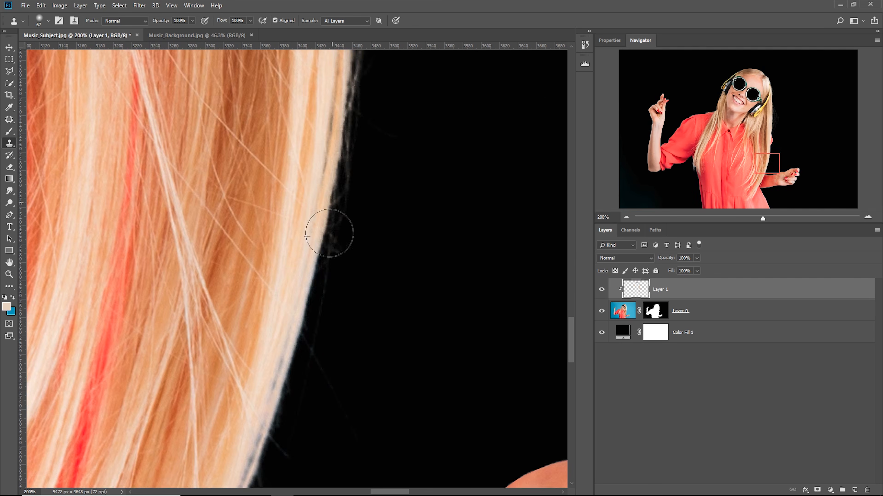
{"action": "left_click_drag", "start_coordinate": [306, 393], "coordinate": [330, 202]}
{"action": "left_click_drag", "start_coordinate": [325, 338], "coordinate": [342, 27]}
{"action": "left_click_drag", "start_coordinate": [298, 83], "coordinate": [337, 295]}
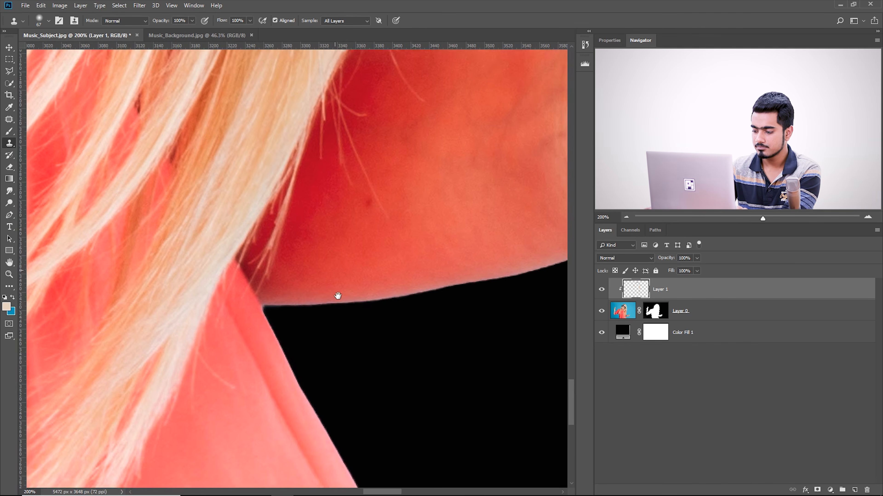
Review the whole cutout at 25%, and delete the Color Fill 1 layer
{"action": "left_click_drag", "start_coordinate": [330, 153], "coordinate": [341, 302]}
{"action": "key", "text": "ctrl+minus"}
{"action": "key", "text": "ctrl+minus"}
{"action": "key", "text": "ctrl+minus"}
{"action": "key", "text": "ctrl+minus"}
{"action": "key", "text": "ctrl+minus"}
{"action": "key", "text": "ctrl+minus"}
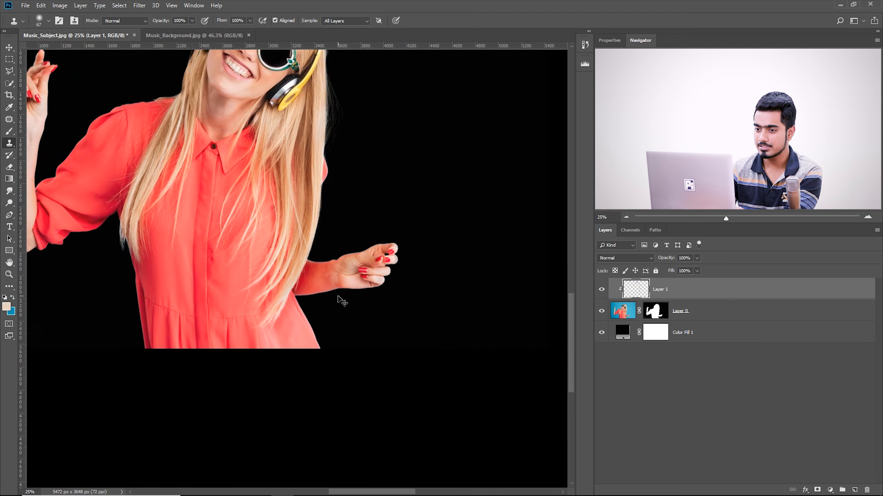
{"action": "key", "text": "ctrl+plus"}
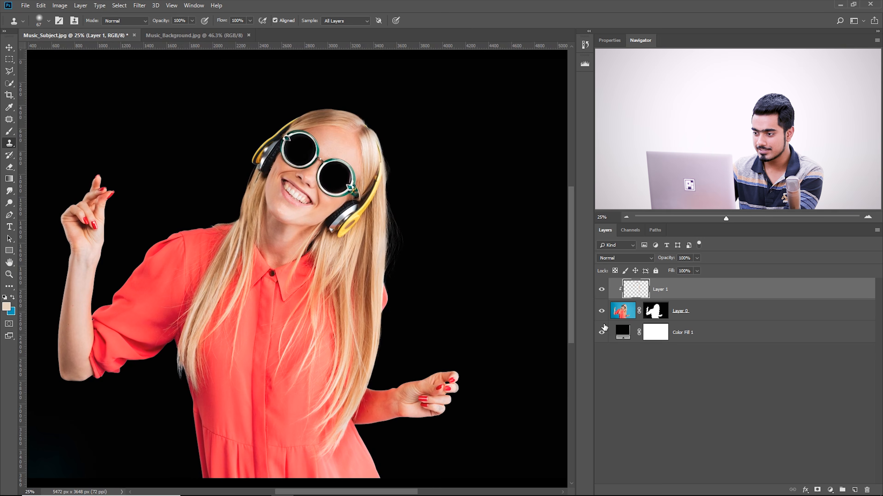
{"action": "left_click", "coordinate": [601, 332]}
{"action": "left_click_drag", "start_coordinate": [746, 335], "coordinate": [868, 489]}
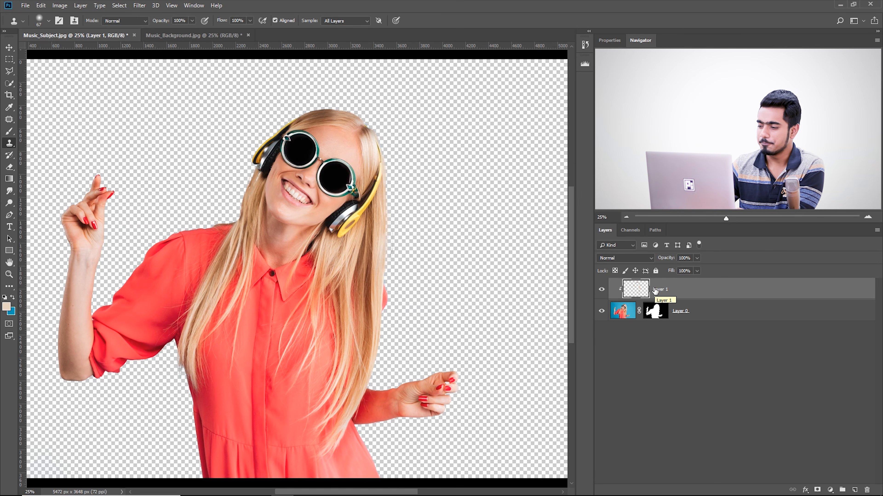
Select Layer 1 and Layer 0 together and convert them to a smart object
{"action": "left_click", "coordinate": [728, 308], "text": "shift"}
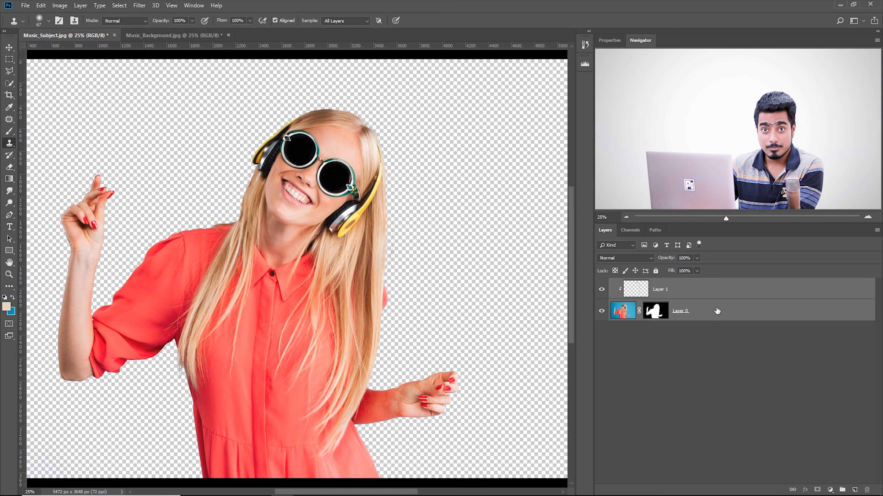
{"action": "left_click", "coordinate": [744, 343]}
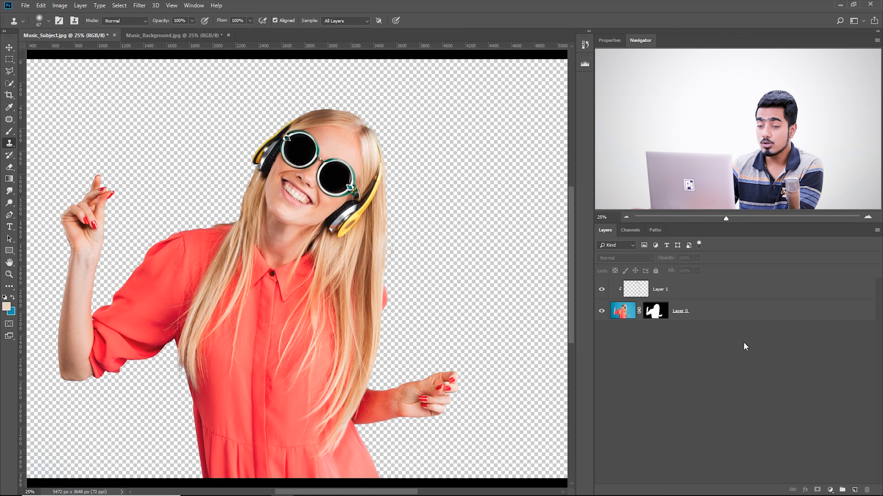
{"action": "left_click", "coordinate": [712, 314]}
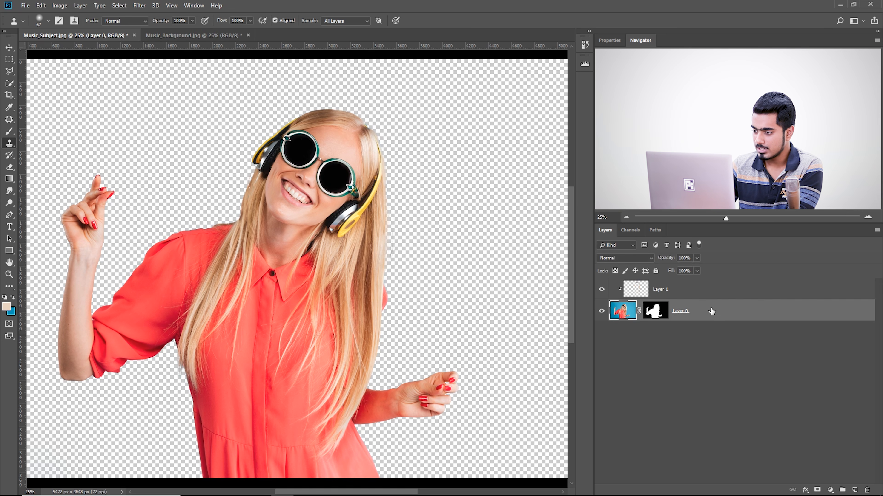
{"action": "left_click", "coordinate": [710, 296], "text": "shift"}
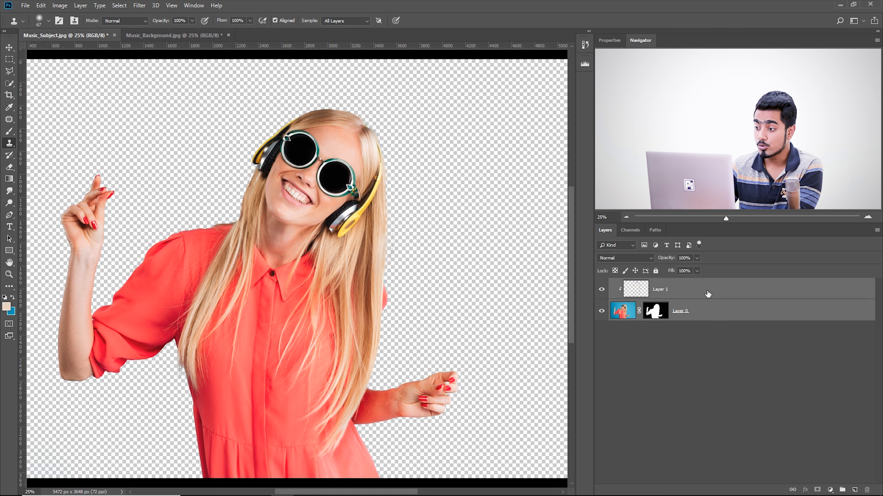
{"action": "right_click", "coordinate": [708, 290]}
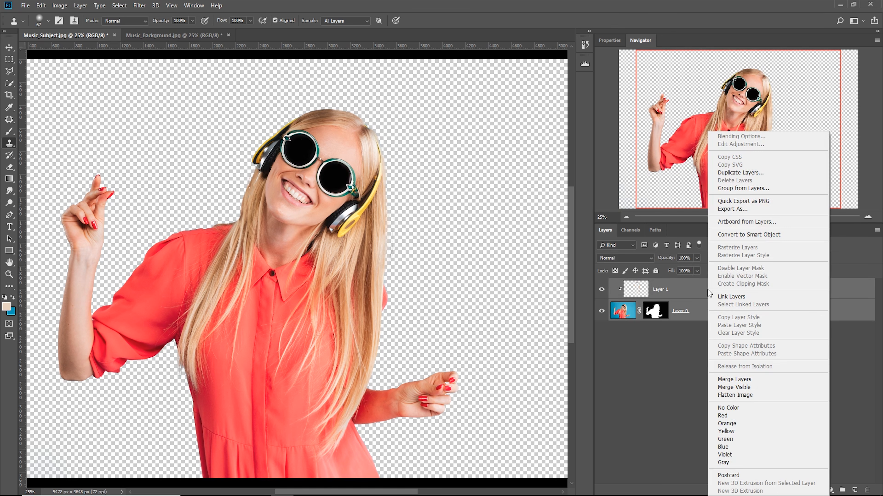
{"action": "left_click", "coordinate": [741, 237]}
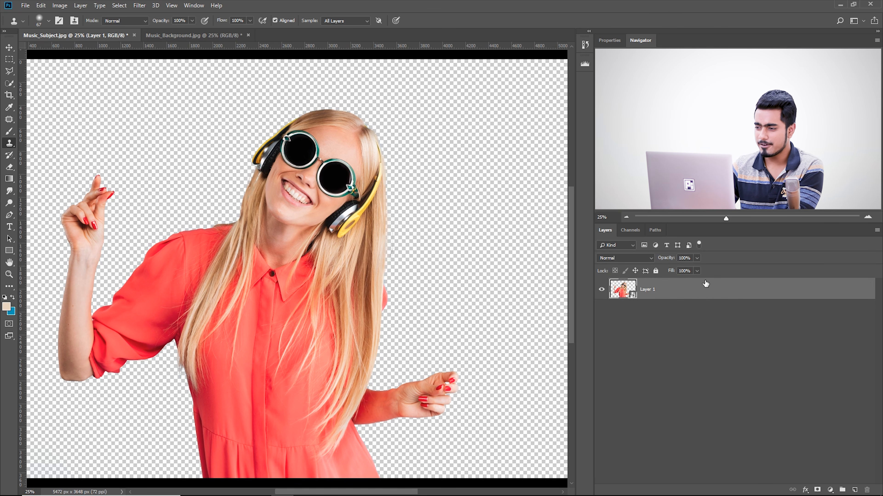
Copy the smart object into the Music_Background.jpg document and open its contents for editing
{"action": "left_click_drag", "start_coordinate": [706, 292], "coordinate": [299, 256]}
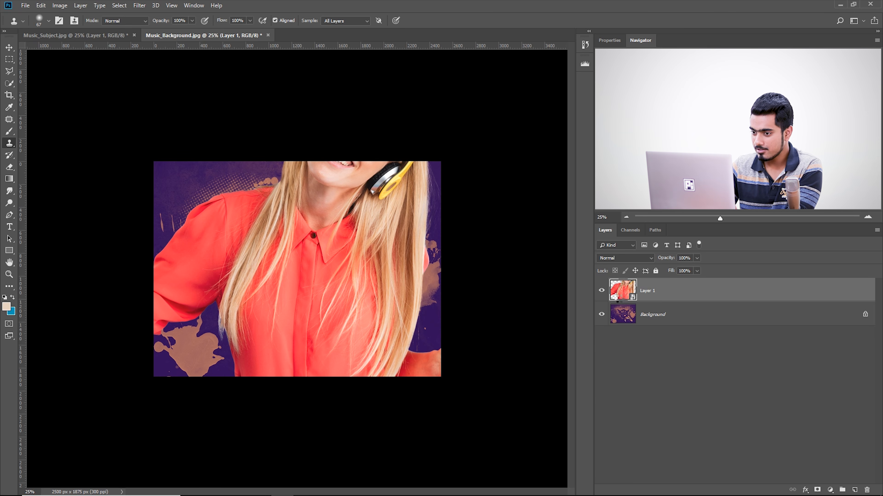
{"action": "double_click", "coordinate": [618, 299]}
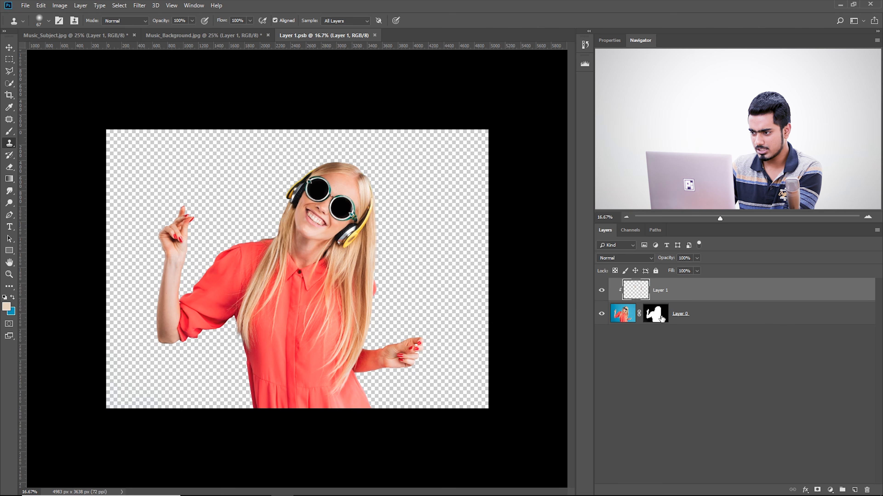
Paint black on Layer 0's layer mask with a 229 px soft brush to erase a patch along the top of the puffed shoulder
{"action": "left_click", "coordinate": [655, 314]}
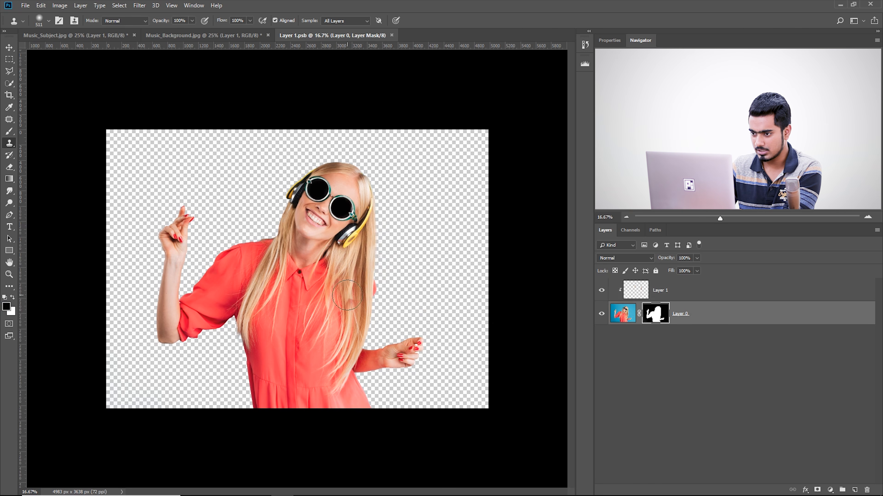
{"action": "key", "text": "ctrl+plus"}
{"action": "key", "text": "ctrl+plus"}
{"action": "key", "text": "ctrl+plus"}
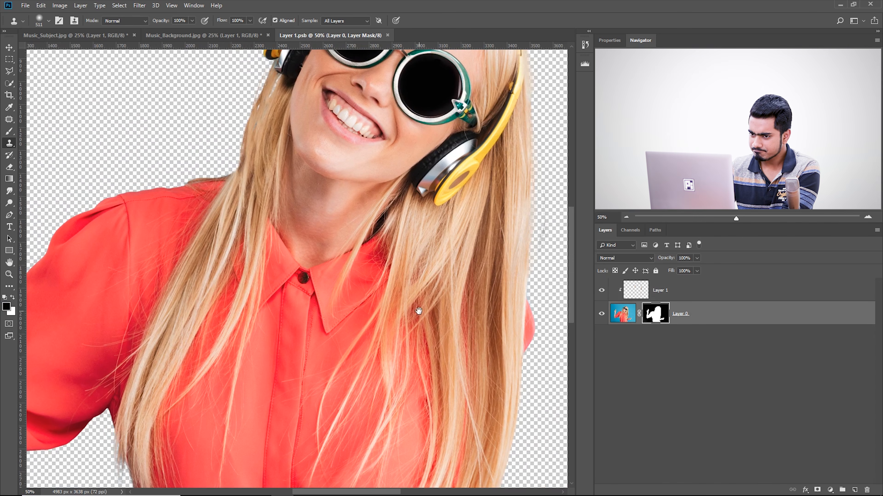
{"action": "left_click_drag", "start_coordinate": [356, 293], "coordinate": [366, 302]}
{"action": "key", "text": "b"}
{"action": "left_click_drag", "start_coordinate": [90, 153], "coordinate": [109, 157]}
{"action": "left_click_drag", "start_coordinate": [157, 174], "coordinate": [161, 191]}
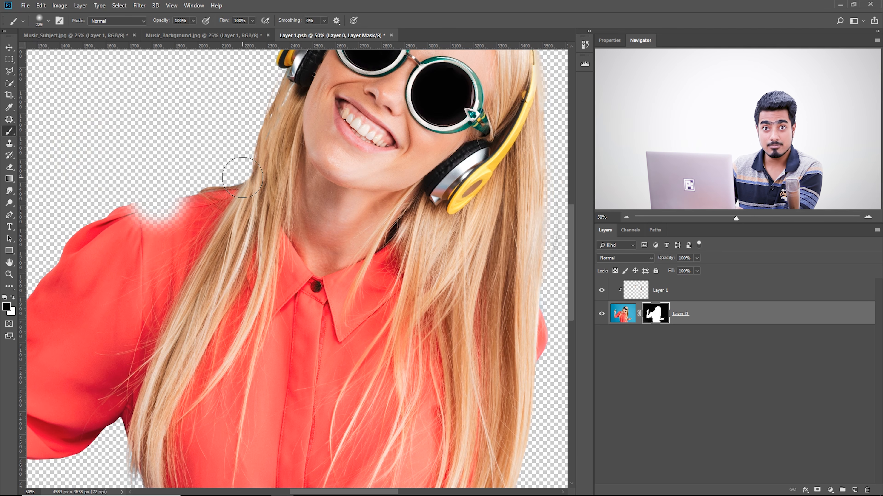
Save the smart object contents, check the erased shoulder in Music_Background.jpg, and return to the Layer 1.psb document
{"action": "key", "text": "ctrl+s"}
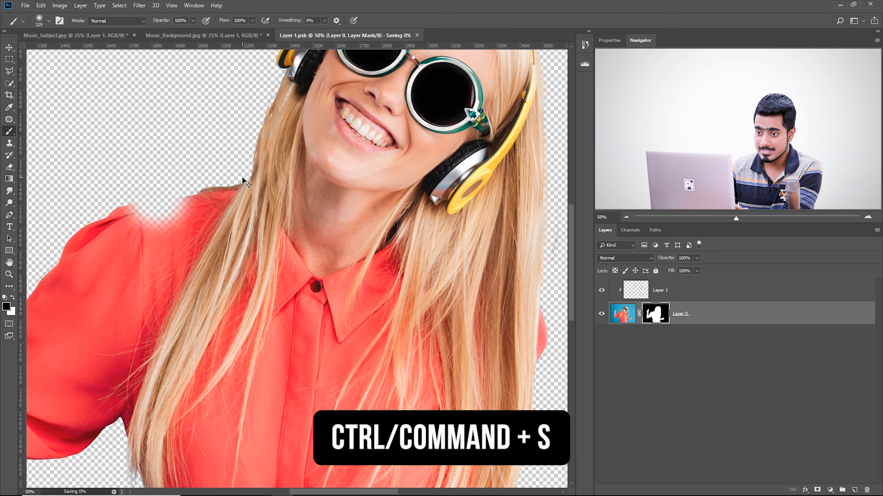
{"action": "left_click", "coordinate": [218, 35]}
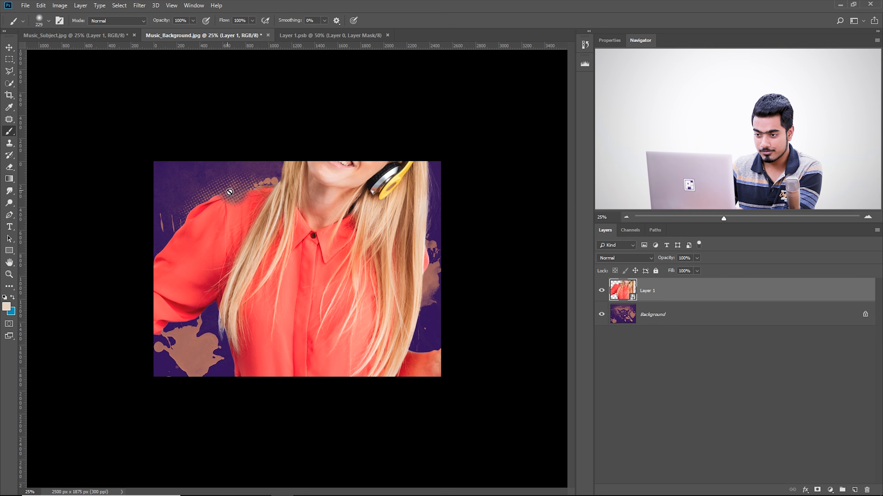
{"action": "left_click", "coordinate": [331, 35]}
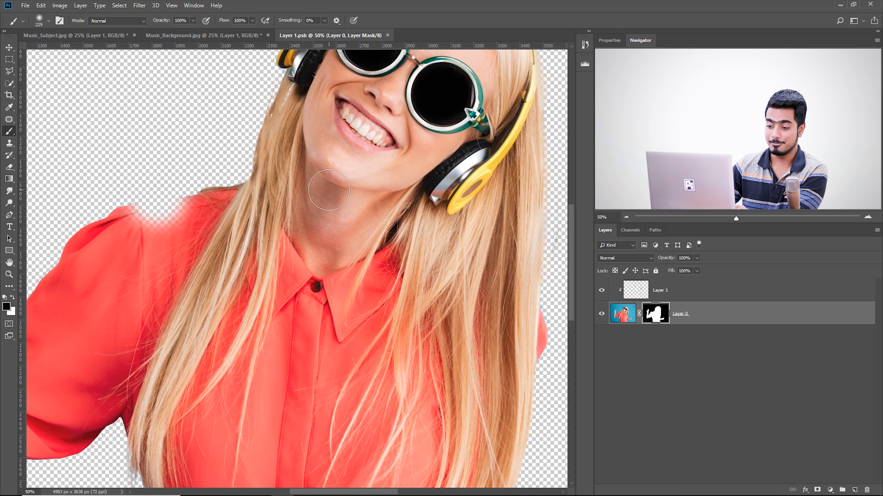
Undo the erased shoulder patch on Layer 0's mask and save the smart object contents
{"action": "key", "text": "ctrl+alt+z"}
{"action": "key", "text": "ctrl+alt+z"}
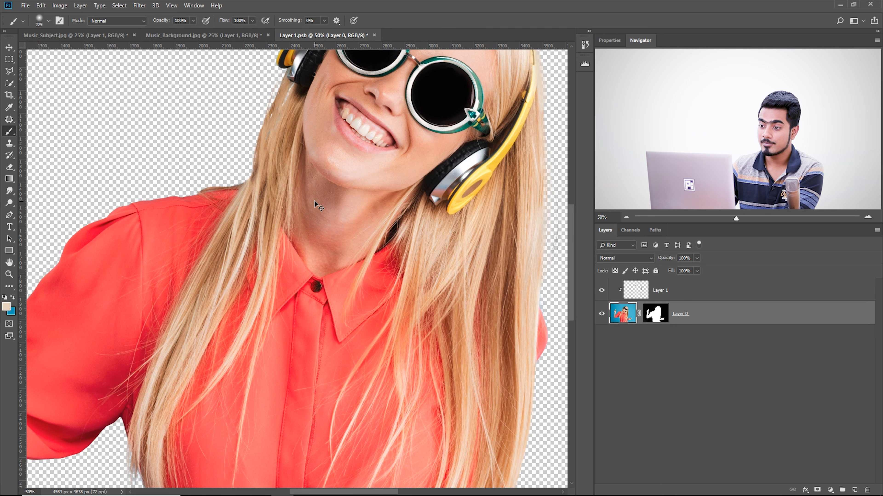
{"action": "key", "text": "ctrl+s"}
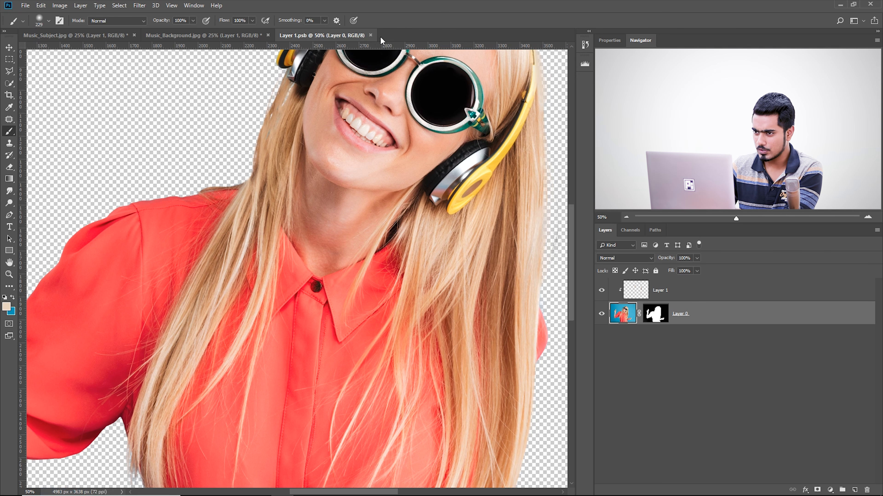
Close the Layer 1.psb contents, and close Music_Subject.jpg without saving its changes
{"action": "left_click", "coordinate": [371, 35]}
{"action": "left_click", "coordinate": [92, 37]}
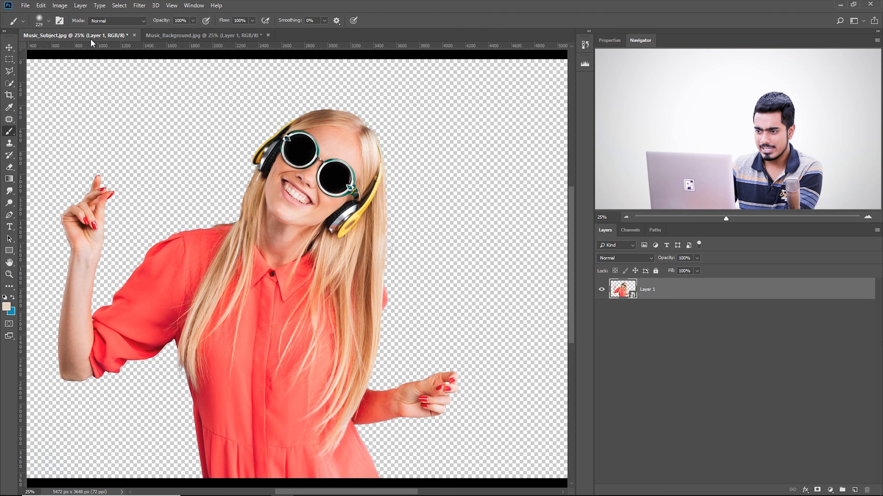
{"action": "left_click", "coordinate": [134, 35]}
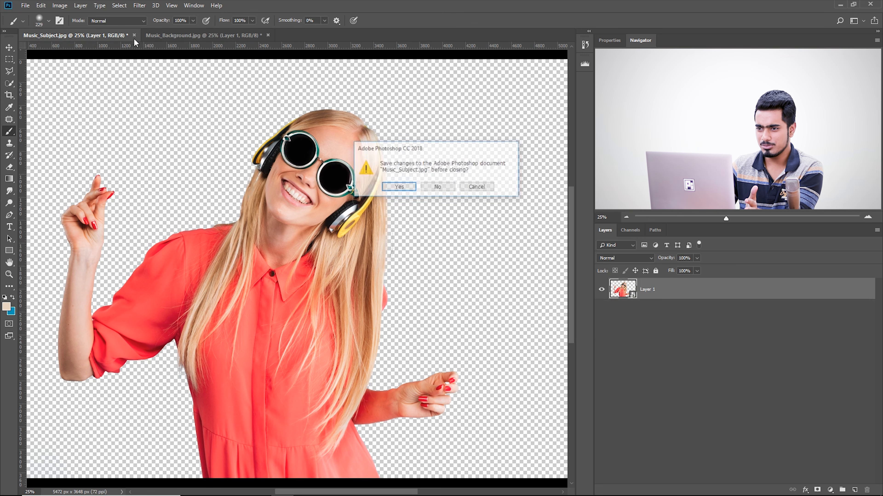
{"action": "left_click", "coordinate": [444, 189]}
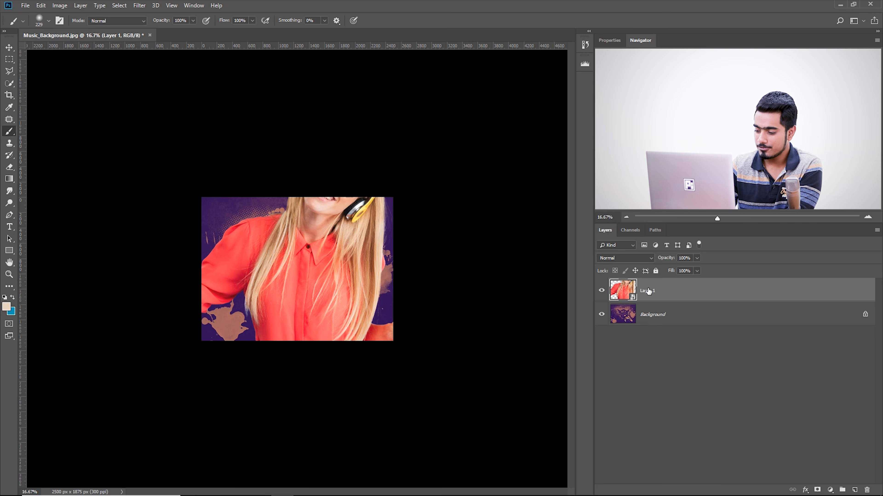
Scale the woman's smart object down proportionally around its centre to about 9.10% with Free Transform
{"action": "key", "text": "ctrl+minus"}
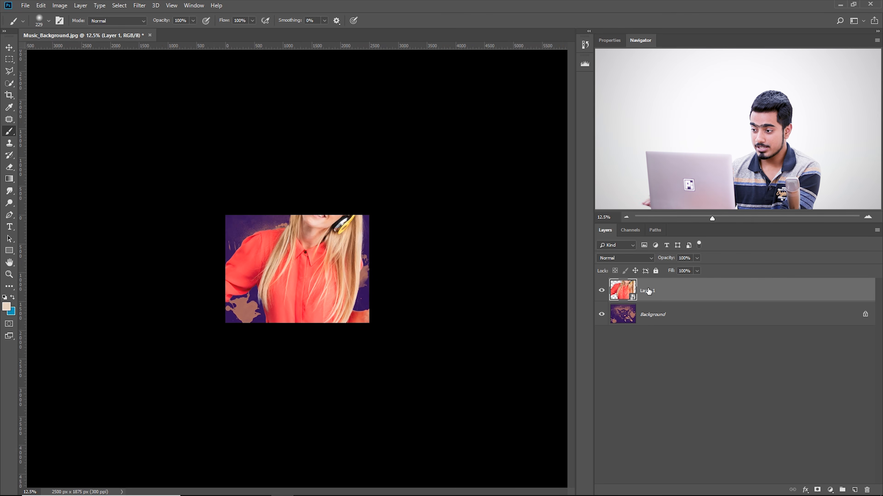
{"action": "key", "text": "ctrl+t"}
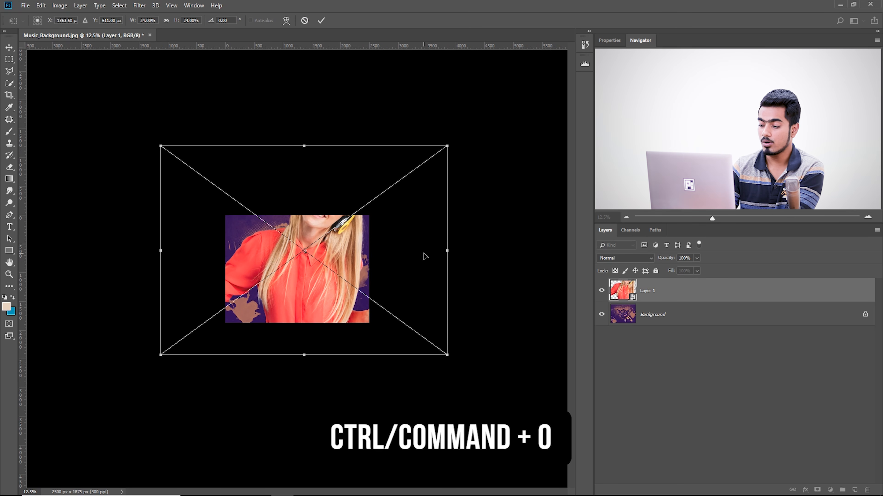
{"action": "key", "text": "ctrl+0"}
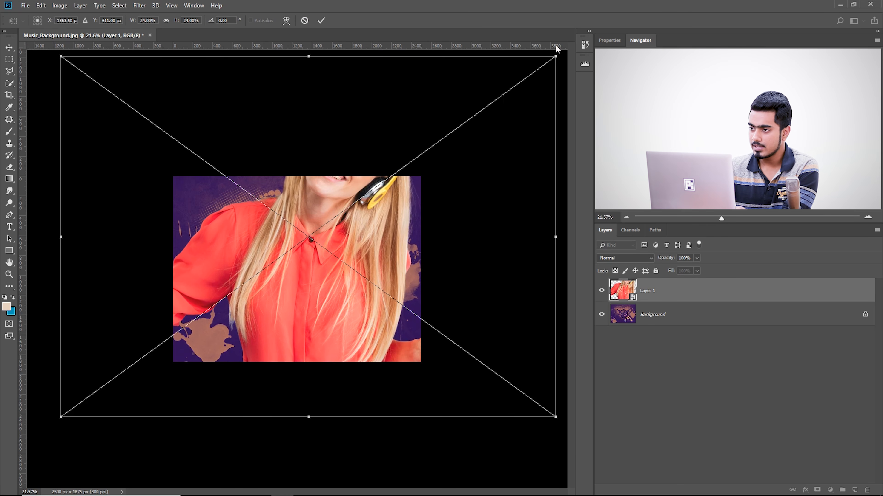
{"action": "left_click_drag", "start_coordinate": [555, 57], "coordinate": [472, 130]}
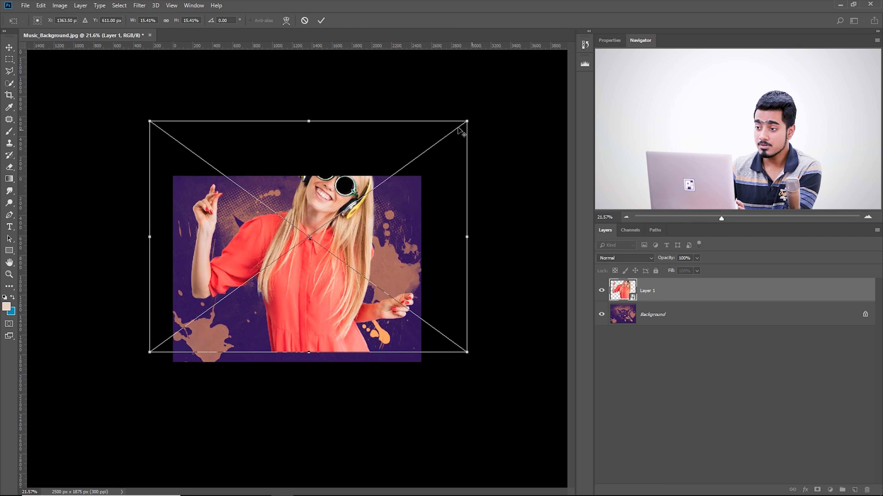
{"action": "left_click_drag", "start_coordinate": [466, 121], "coordinate": [411, 182]}
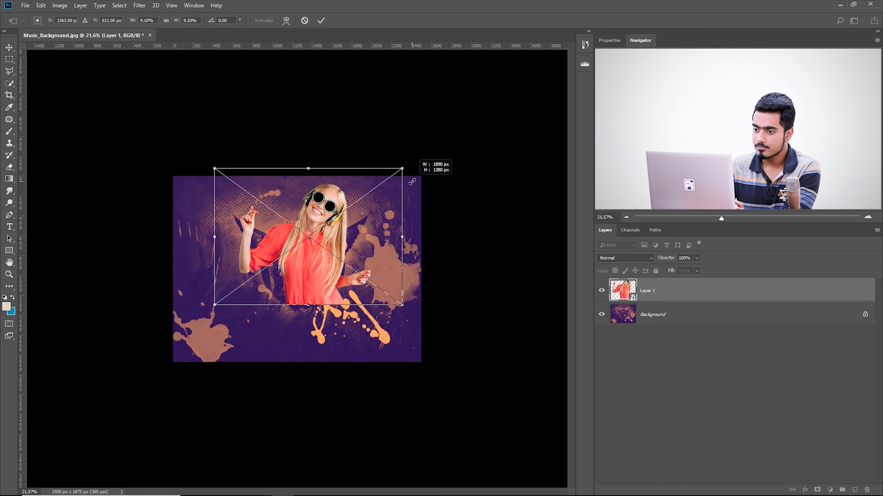
Enlarge and position the woman slightly left of centre with her dress ending at the canvas's lower edge, and apply the transform
{"action": "key", "text": "ctrl+plus"}
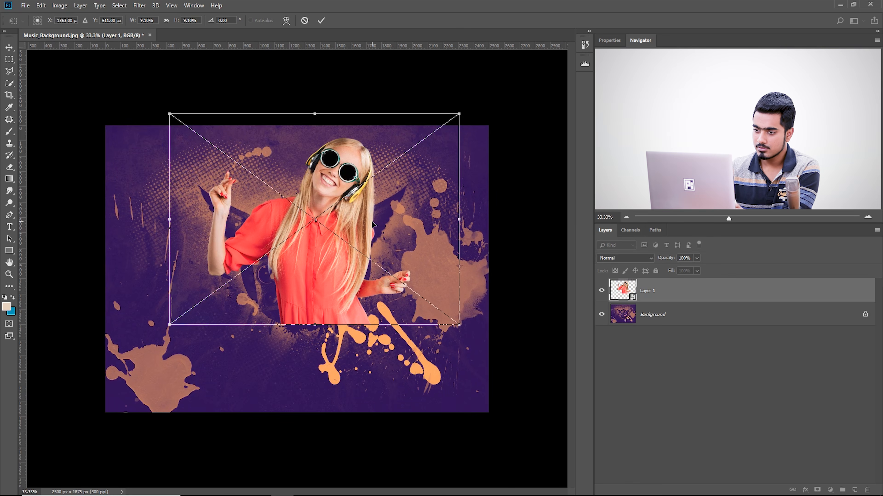
{"action": "left_click_drag", "start_coordinate": [355, 210], "coordinate": [327, 298]}
{"action": "left_click_drag", "start_coordinate": [431, 203], "coordinate": [490, 159]}
{"action": "left_click_drag", "start_coordinate": [143, 159], "coordinate": [138, 156]}
{"action": "left_click_drag", "start_coordinate": [352, 243], "coordinate": [320, 244]}
{"action": "left_click_drag", "start_coordinate": [445, 159], "coordinate": [455, 152]}
{"action": "left_click_drag", "start_coordinate": [319, 276], "coordinate": [328, 277]}
{"action": "key", "text": "Return"}
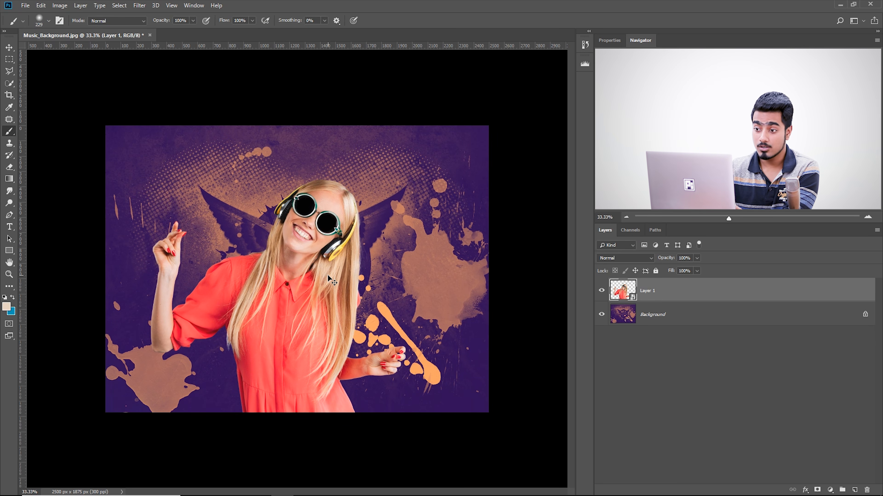
Hide Layer 1 and examine the background's halftone dots, wings, speakers and paint splashes at 100%
{"action": "scroll", "coordinate": [328, 275], "scroll_direction": "up", "scroll_amount": 2}
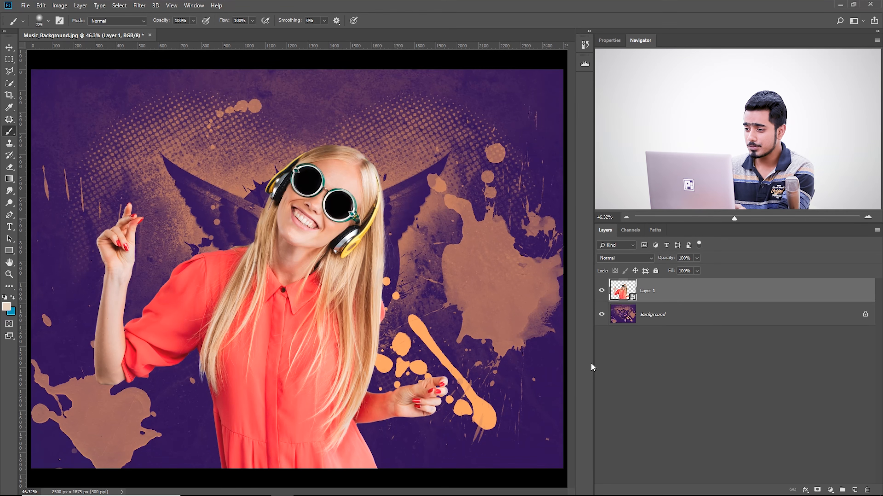
{"action": "left_click", "coordinate": [601, 286]}
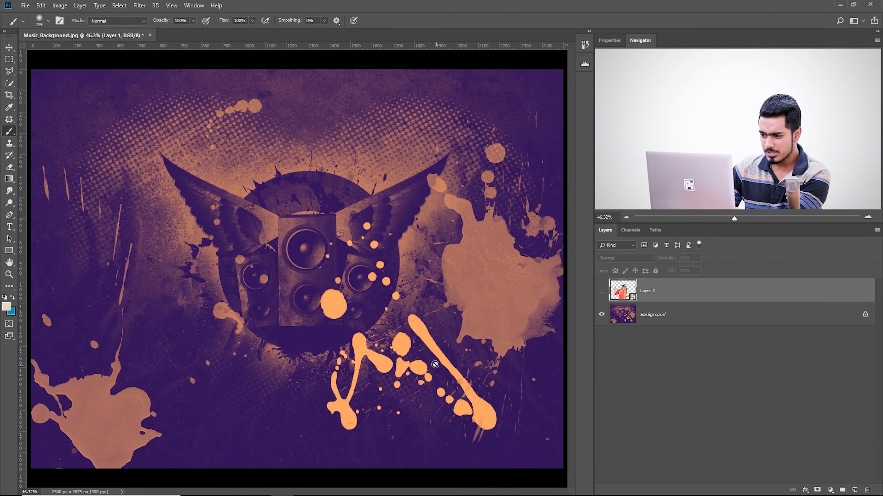
{"action": "left_click", "coordinate": [10, 48]}
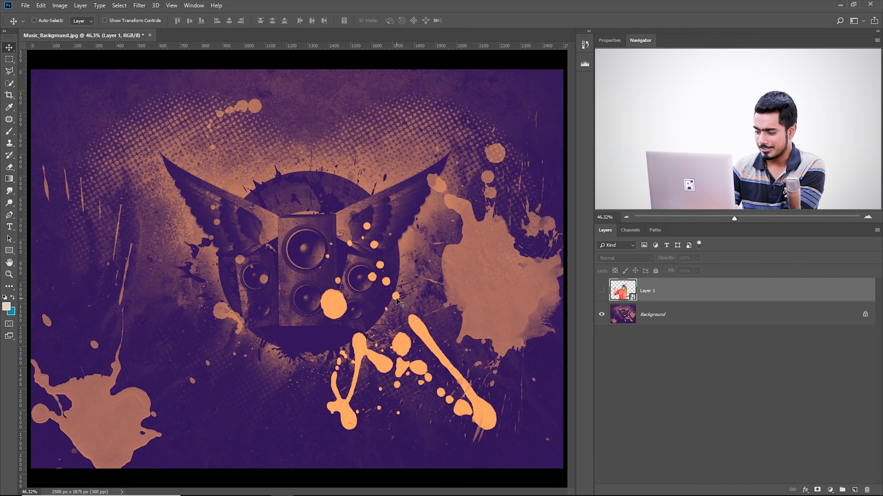
{"action": "key", "text": "ctrl+plus"}
{"action": "key", "text": "ctrl+plus"}
{"action": "key", "text": "ctrl+plus"}
{"action": "left_click_drag", "start_coordinate": [397, 299], "coordinate": [302, 313]}
{"action": "left_click_drag", "start_coordinate": [394, 244], "coordinate": [452, 417]}
{"action": "left_click_drag", "start_coordinate": [86, 218], "coordinate": [318, 263]}
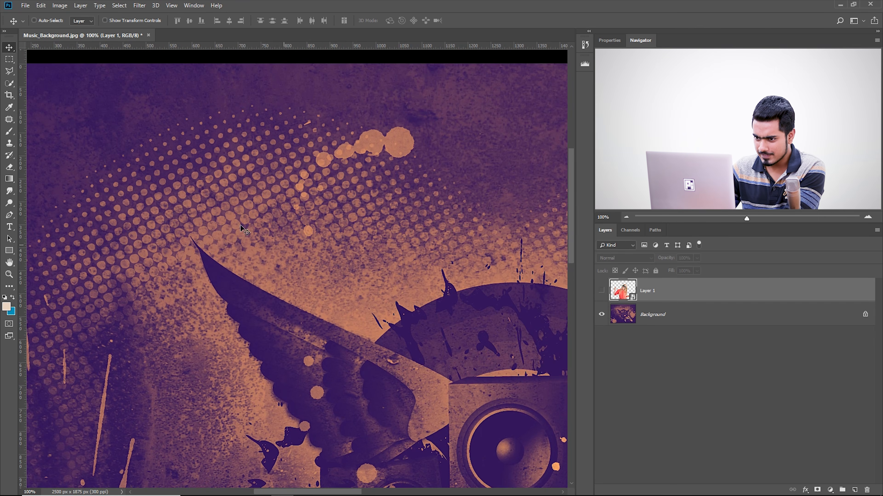
{"action": "left_click_drag", "start_coordinate": [462, 316], "coordinate": [292, 153]}
{"action": "left_click_drag", "start_coordinate": [261, 293], "coordinate": [345, 146]}
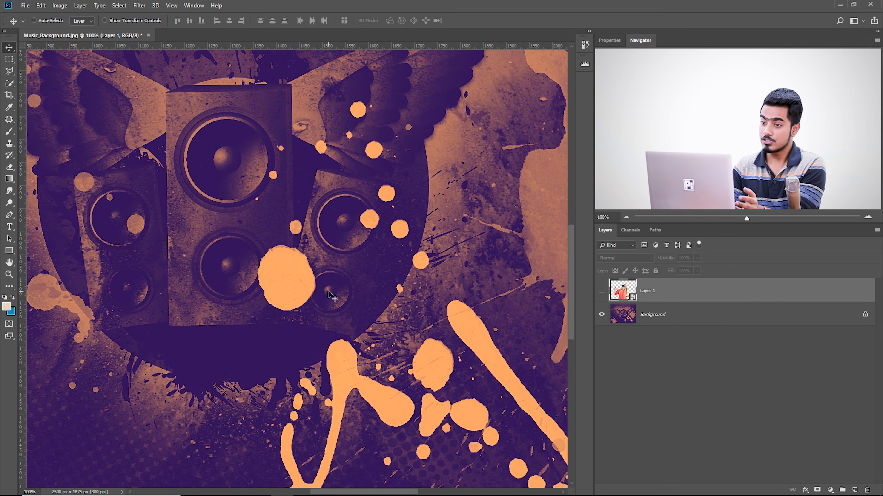
{"action": "key", "text": "ctrl"}
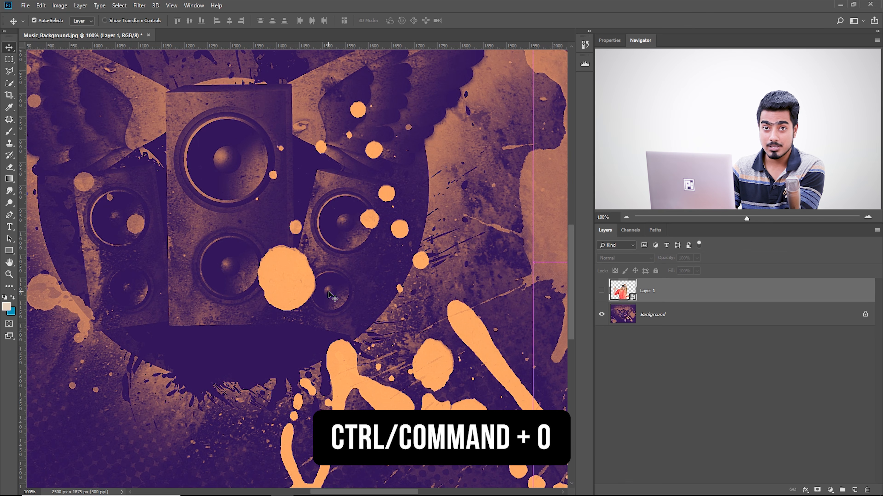
{"action": "key", "text": "ctrl+0"}
Rename Layer 1 to Subject and make it visible again
{"action": "double_click", "coordinate": [652, 293]}
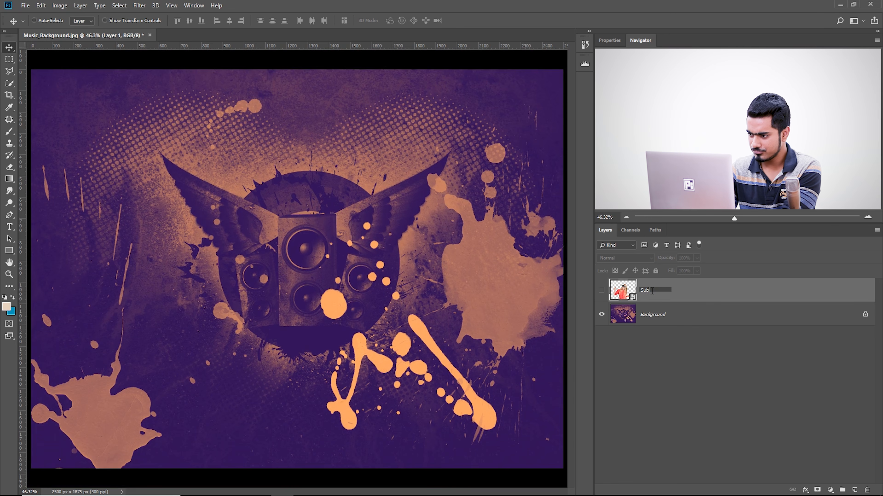
{"action": "key", "text": "Return"}
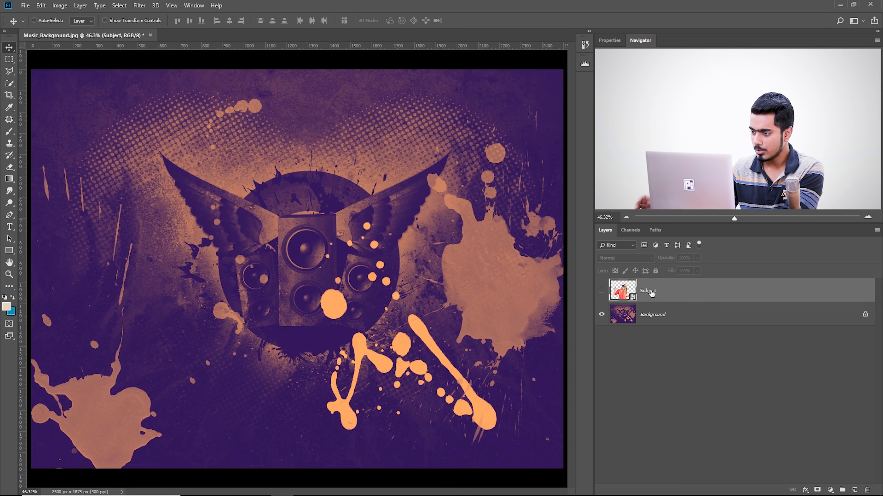
{"action": "left_click", "coordinate": [601, 290]}
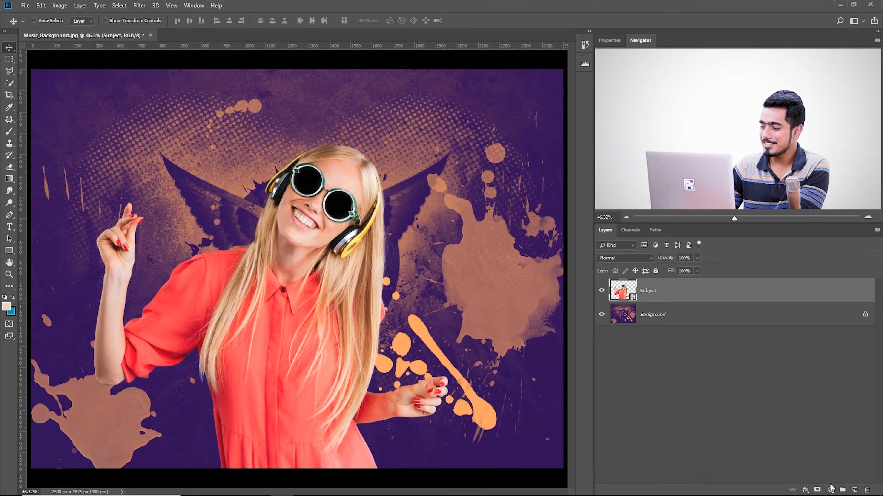
Add a Gradient Map adjustment layer clipped to the Subject layer
{"action": "left_click", "coordinate": [830, 491]}
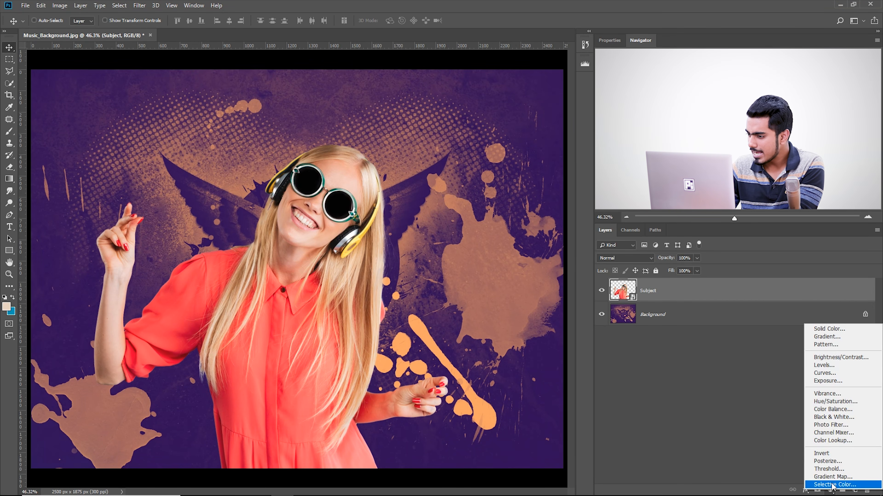
{"action": "left_click", "coordinate": [846, 477]}
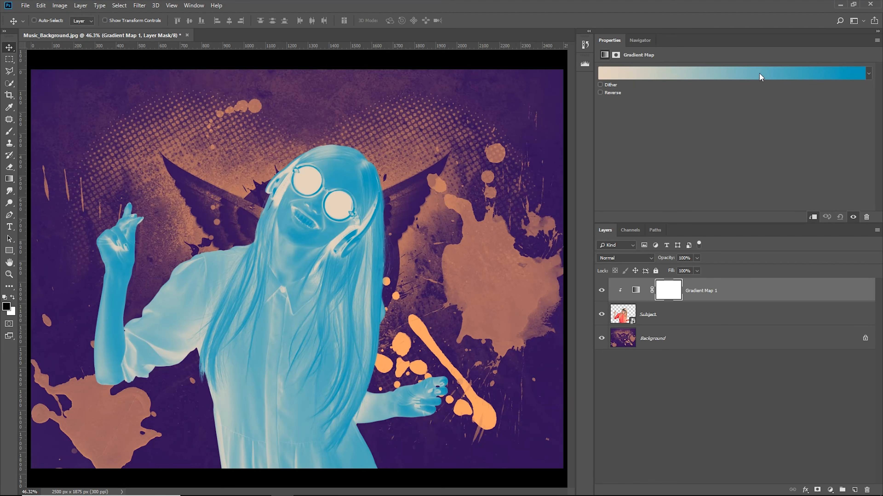
{"action": "left_click", "coordinate": [760, 77]}
{"action": "left_click_drag", "start_coordinate": [698, 150], "coordinate": [674, 151]}
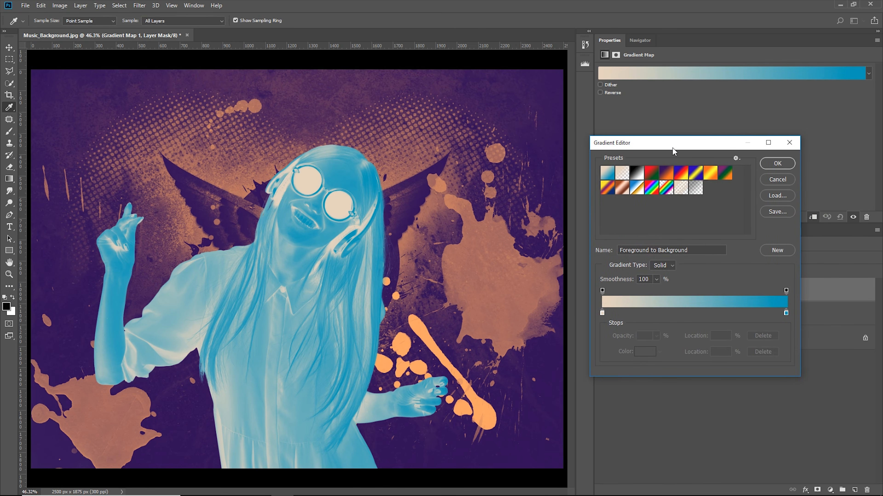
{"action": "left_click", "coordinate": [603, 313]}
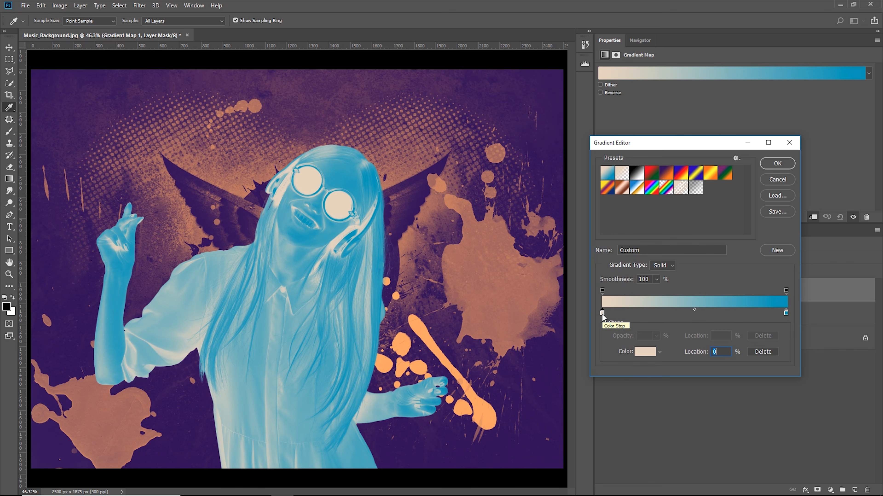
{"action": "double_click", "coordinate": [602, 313]}
{"action": "left_click_drag", "start_coordinate": [630, 152], "coordinate": [622, 169]}
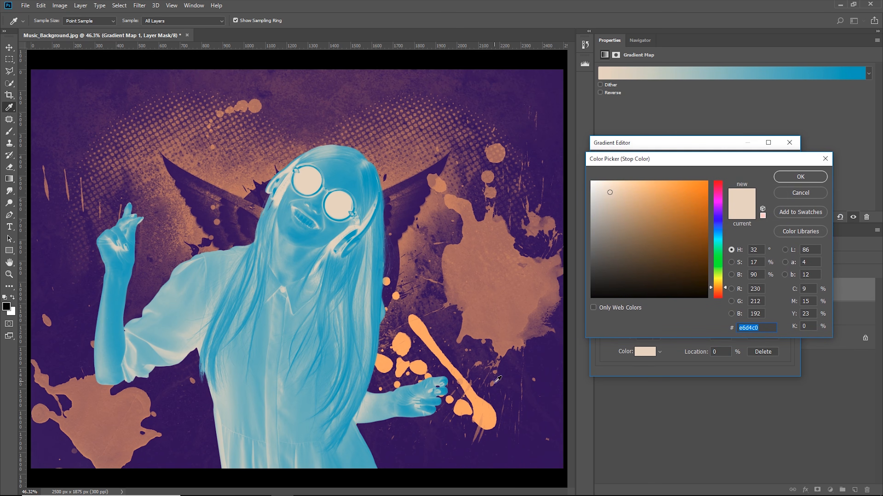
{"action": "type", "text": "ffffff"}
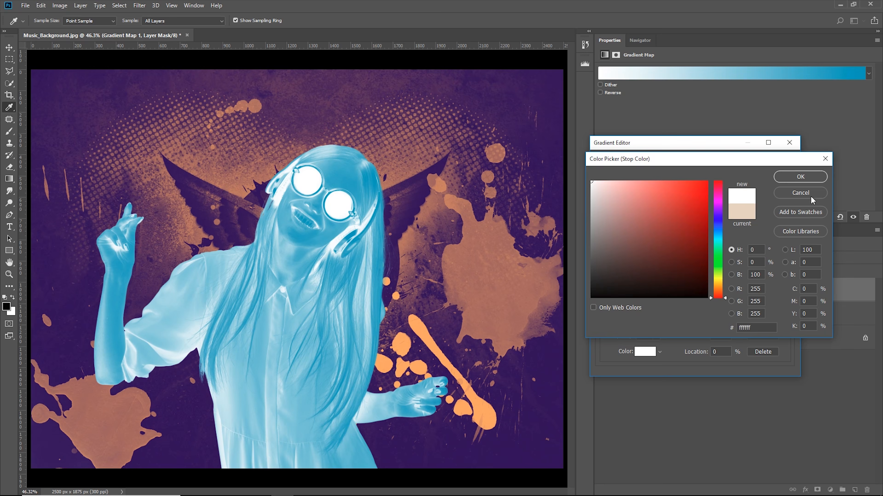
{"action": "left_click", "coordinate": [751, 189]}
{"action": "left_click", "coordinate": [787, 143]}
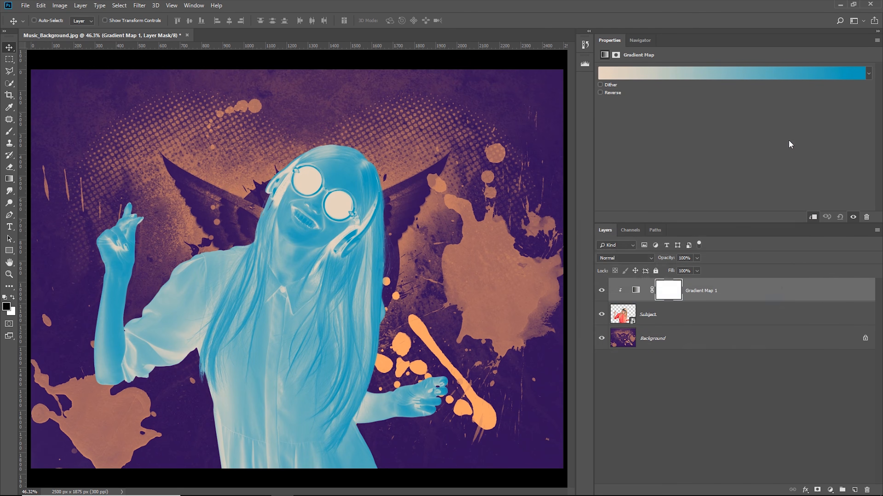
Edit the gradient map and set its dark colour stop to the deep purple (290a58) sampled from the background's lower-right corner
{"action": "left_click", "coordinate": [635, 290]}
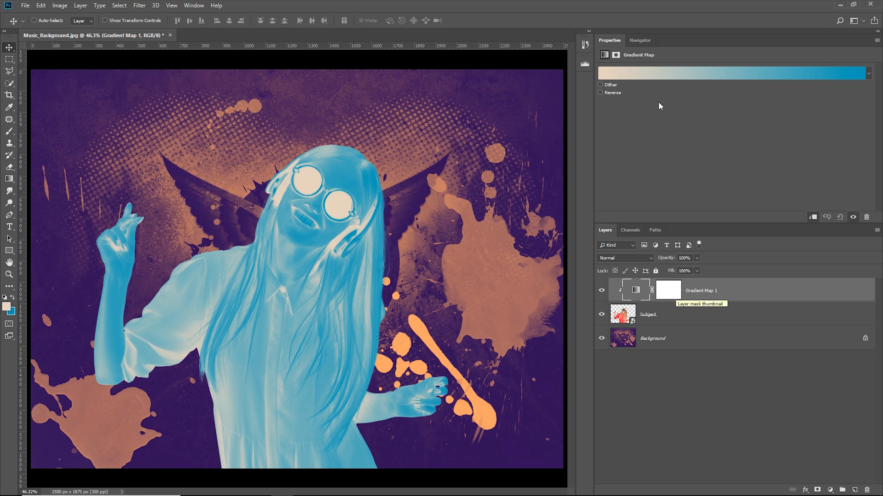
{"action": "left_click", "coordinate": [682, 74]}
{"action": "double_click", "coordinate": [602, 314]}
{"action": "left_click", "coordinate": [531, 449]}
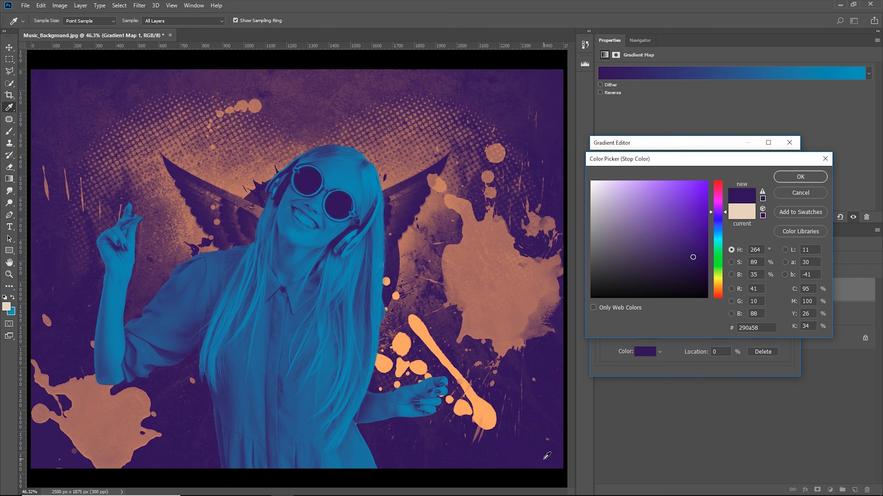
{"action": "left_click", "coordinate": [809, 176]}
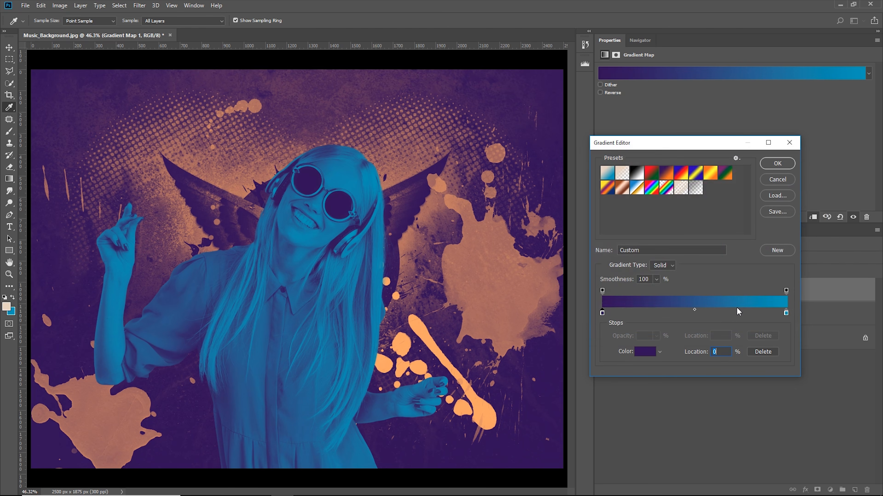
Set the gradient's light colour stop to the orange (f3a662) sampled from the bright paint stroke beside the woman's hand, and apply the gradient
{"action": "double_click", "coordinate": [786, 314]}
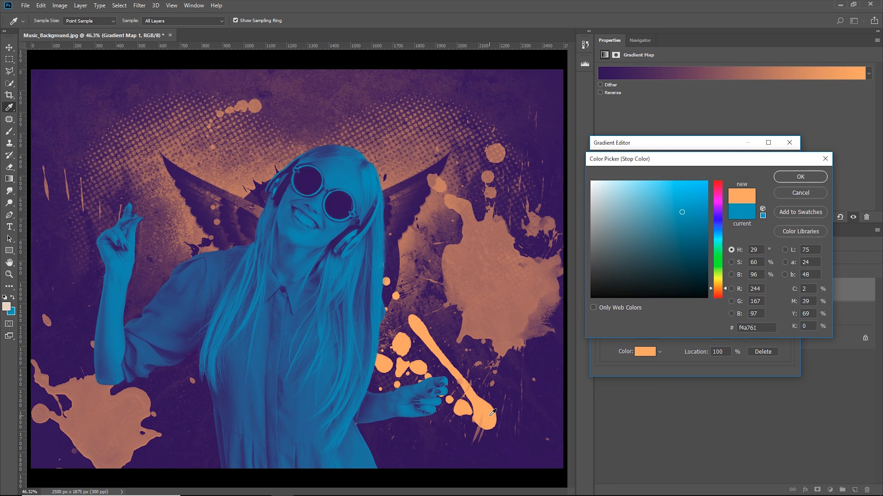
{"action": "left_click", "coordinate": [492, 409]}
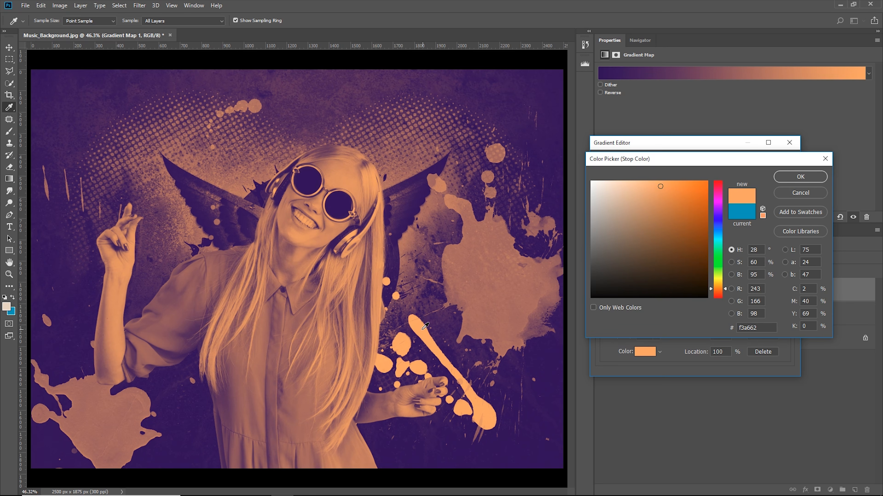
{"action": "left_click", "coordinate": [809, 181]}
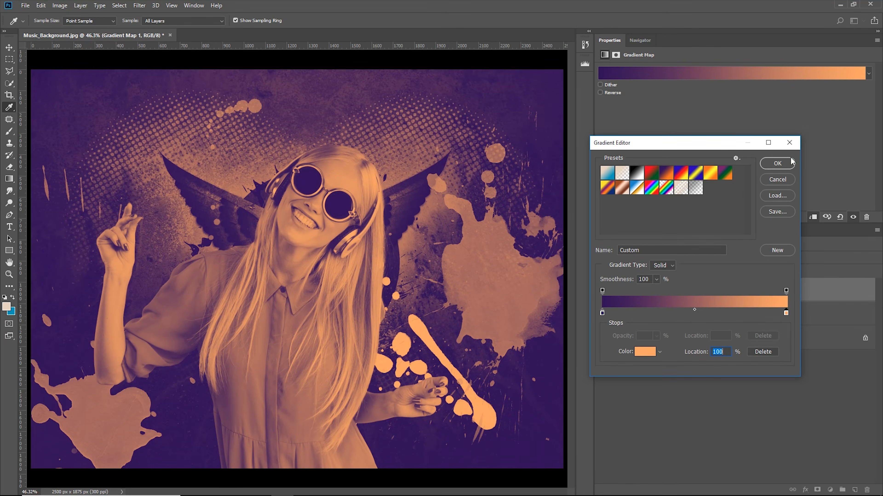
{"action": "left_click", "coordinate": [790, 160]}
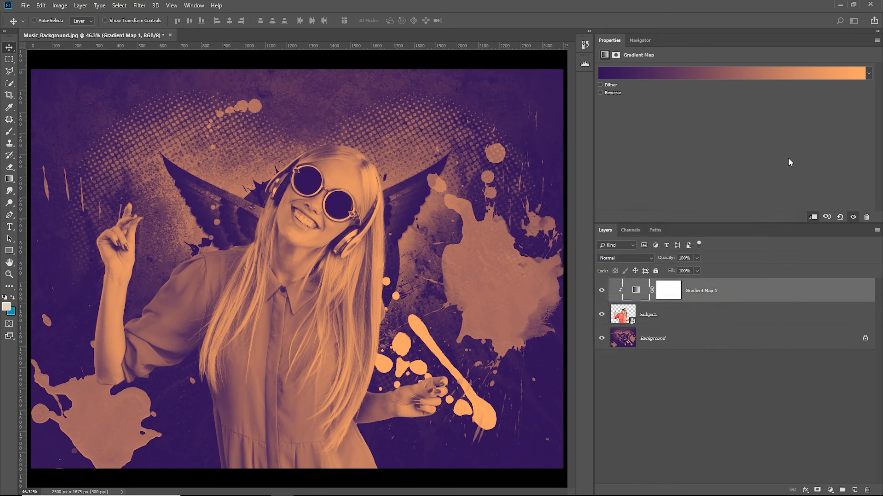
Lower the Gradient Map 1 layer's opacity to about 70%
{"action": "left_click", "coordinate": [697, 260]}
{"action": "left_click_drag", "start_coordinate": [667, 268], "coordinate": [685, 267]}
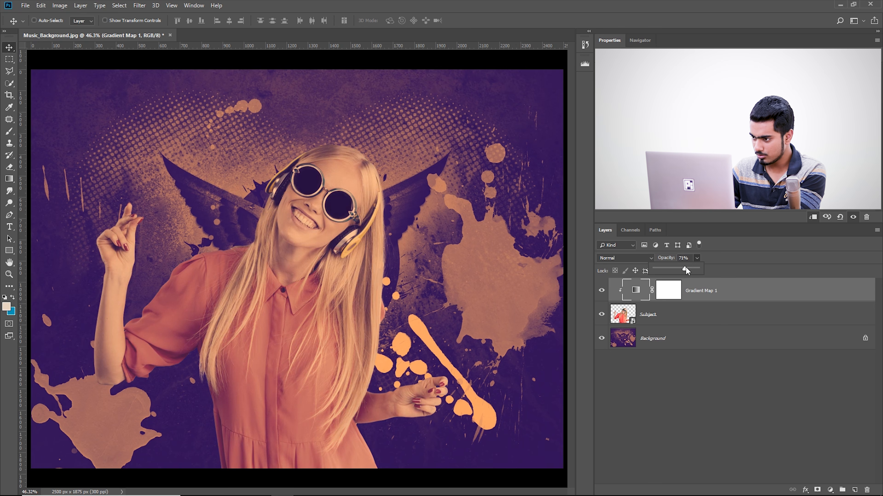
{"action": "left_click", "coordinate": [663, 261]}
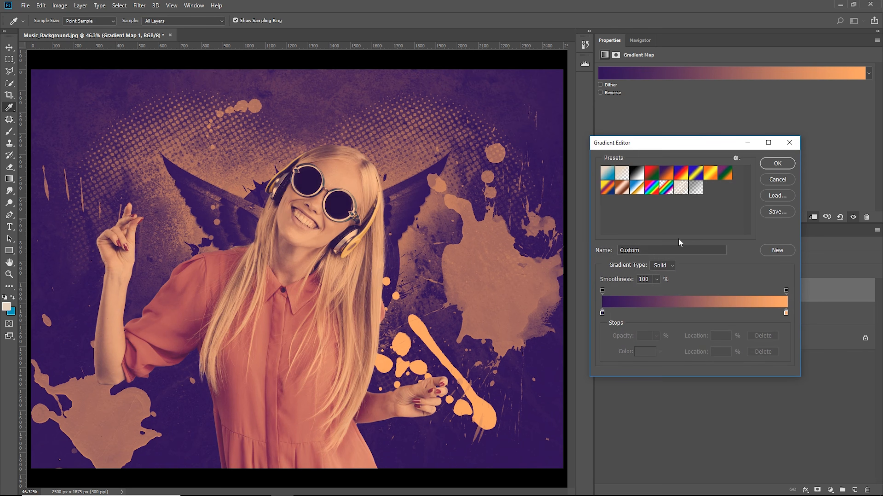
Try different midpoint positions between the purple and orange stops, settle the midpoint at about 58%, and apply the gradient
{"action": "left_click", "coordinate": [602, 314]}
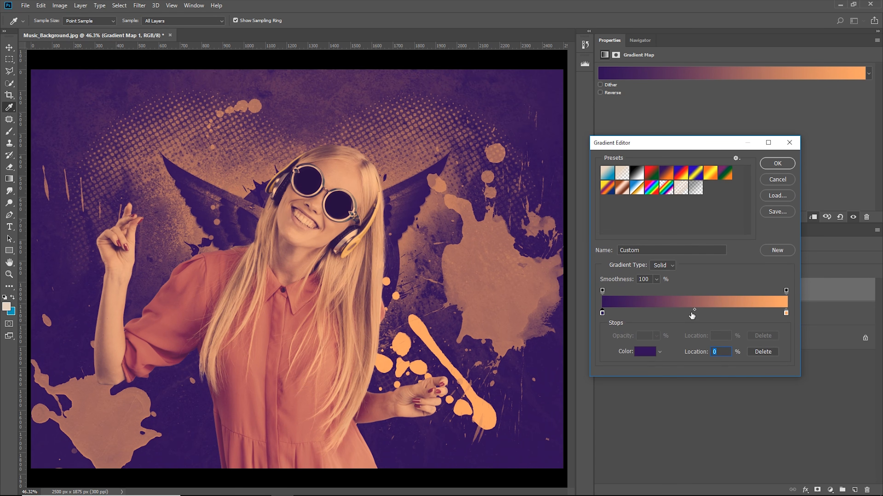
{"action": "left_click_drag", "start_coordinate": [696, 311], "coordinate": [649, 311]}
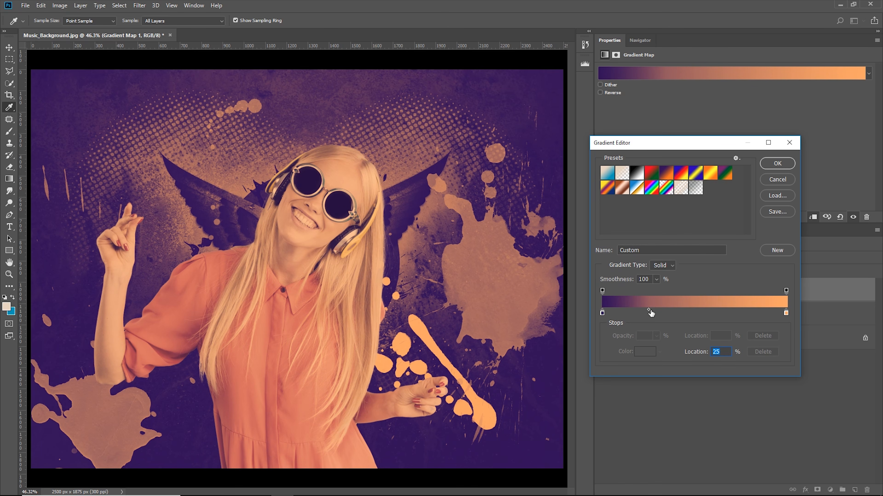
{"action": "left_click_drag", "start_coordinate": [649, 313], "coordinate": [708, 312]}
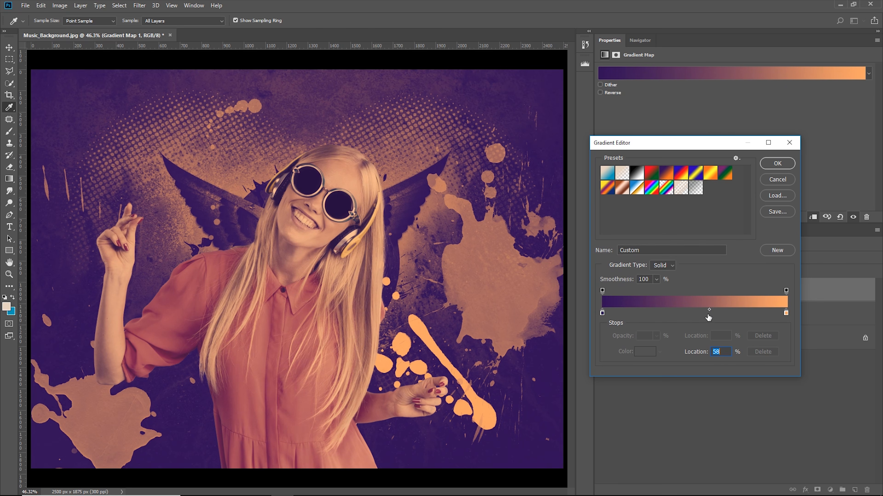
{"action": "mouse_move", "coordinate": [710, 310]}
{"action": "left_mouse_down"}
{"action": "mouse_move", "coordinate": [726, 311]}
{"action": "mouse_move", "coordinate": [711, 311]}
{"action": "left_mouse_up"}
{"action": "left_click", "coordinate": [777, 164]}
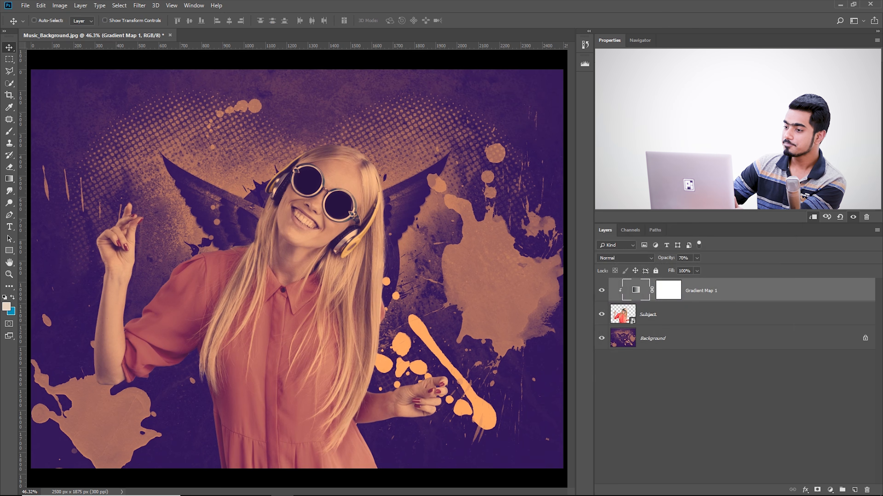
Compare the woman's colours with and without the Gradient Map 1 adjustment
{"action": "left_click", "coordinate": [602, 291]}
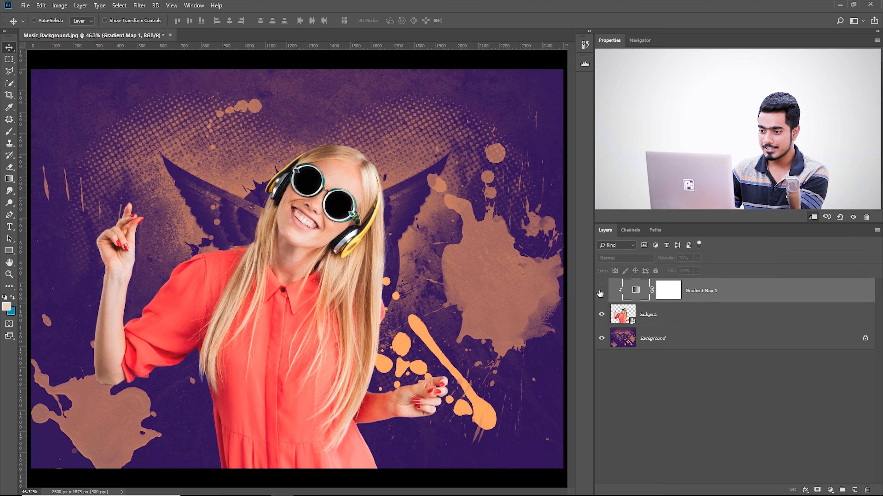
{"action": "left_click", "coordinate": [601, 291]}
{"action": "left_click", "coordinate": [600, 292]}
{"action": "left_click", "coordinate": [601, 291]}
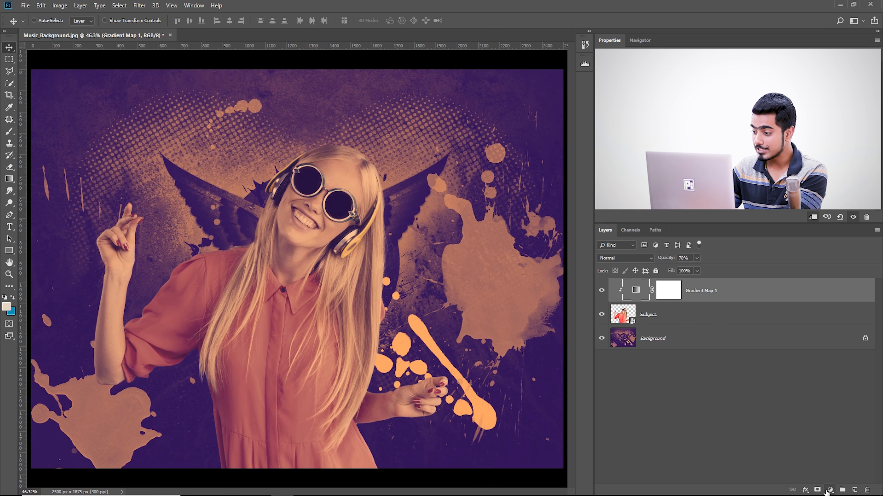
Add a Curves adjustment clipped to the Subject layer and shape an S-curve with brighter highlights and darker shadows
{"action": "left_click", "coordinate": [829, 490]}
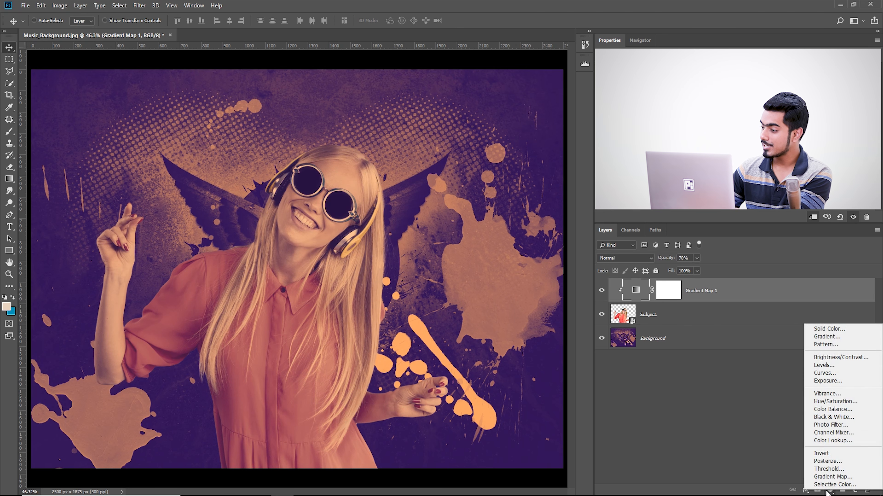
{"action": "left_click", "coordinate": [825, 373]}
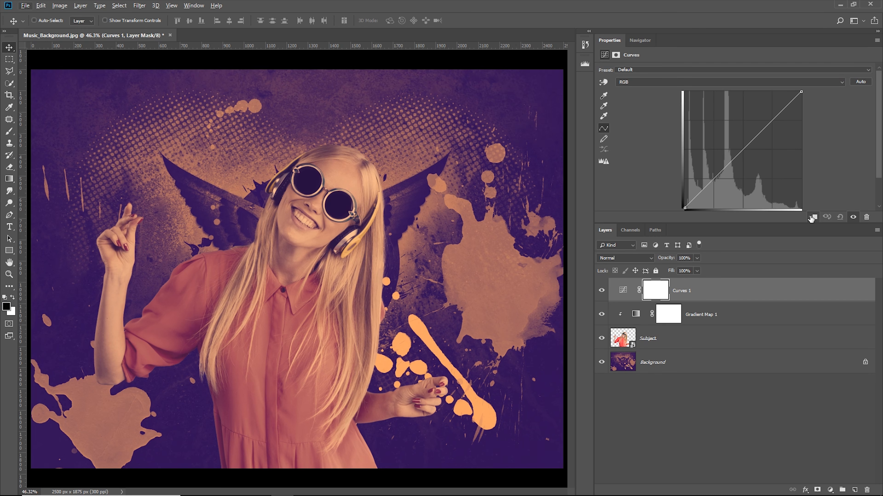
{"action": "left_click", "coordinate": [807, 218]}
{"action": "left_click_drag", "start_coordinate": [762, 129], "coordinate": [762, 123]}
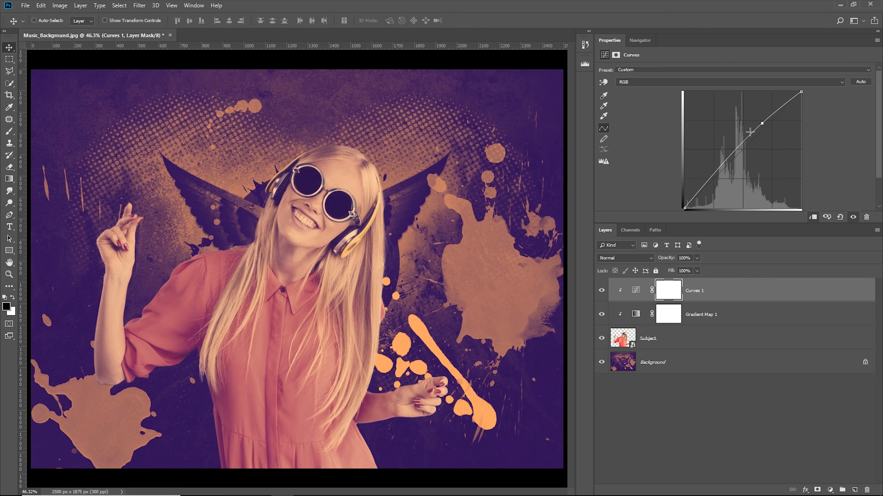
{"action": "left_click_drag", "start_coordinate": [718, 169], "coordinate": [727, 172]}
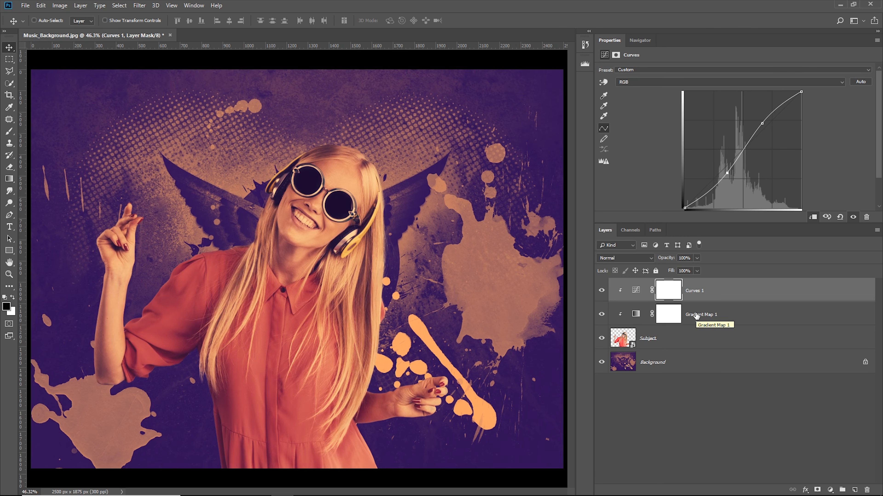
Move Curves 1 beneath Gradient Map 1, remove its curve points and redraw a slightly gentler S-curve
{"action": "left_click_drag", "start_coordinate": [708, 305], "coordinate": [714, 327]}
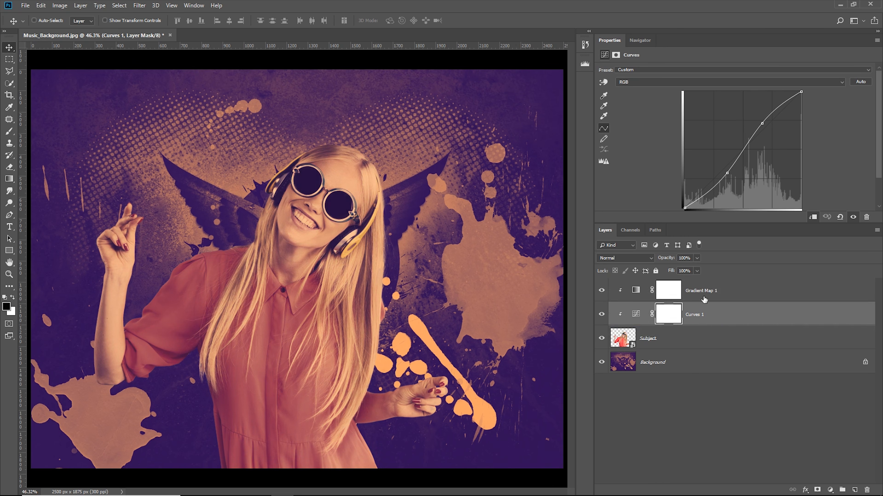
{"action": "left_click_drag", "start_coordinate": [726, 173], "coordinate": [658, 51]}
{"action": "left_click_drag", "start_coordinate": [762, 124], "coordinate": [745, 76]}
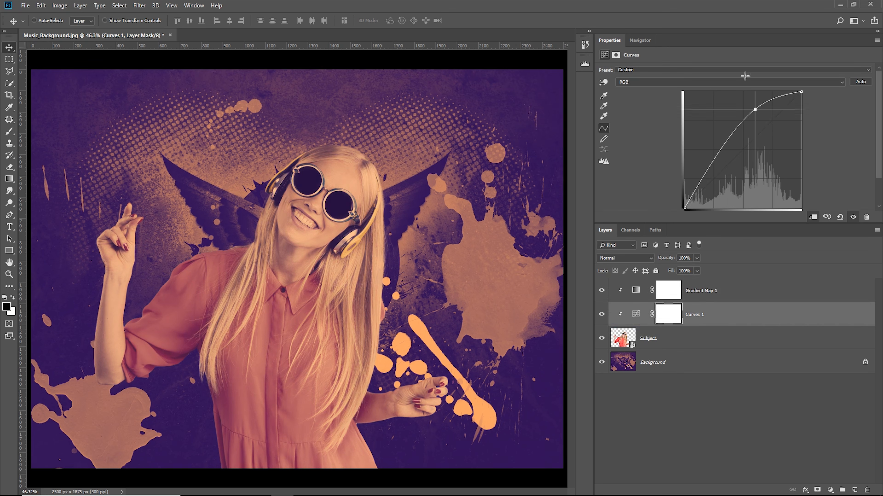
{"action": "left_click_drag", "start_coordinate": [767, 130], "coordinate": [761, 126]}
{"action": "mouse_move", "coordinate": [719, 165]}
{"action": "left_mouse_down"}
{"action": "mouse_move", "coordinate": [733, 175]}
{"action": "mouse_move", "coordinate": [727, 169]}
{"action": "left_mouse_up"}
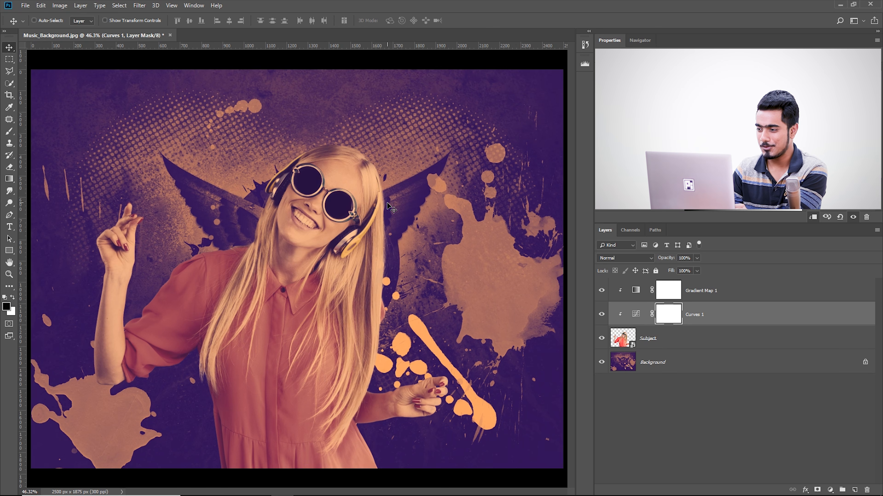
Group the Subject, Curves 1 and Gradient Map 1 layers and add a white layer mask to the group
{"action": "left_click", "coordinate": [737, 331]}
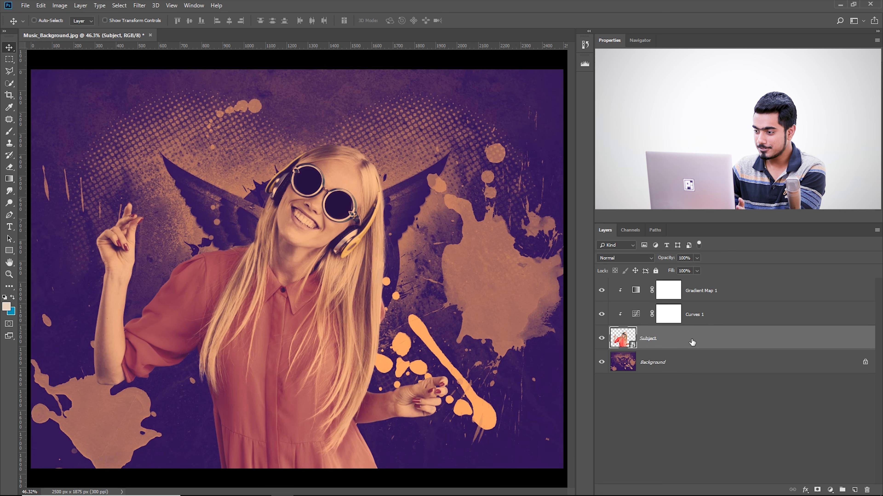
{"action": "left_click", "coordinate": [730, 291], "text": "shift"}
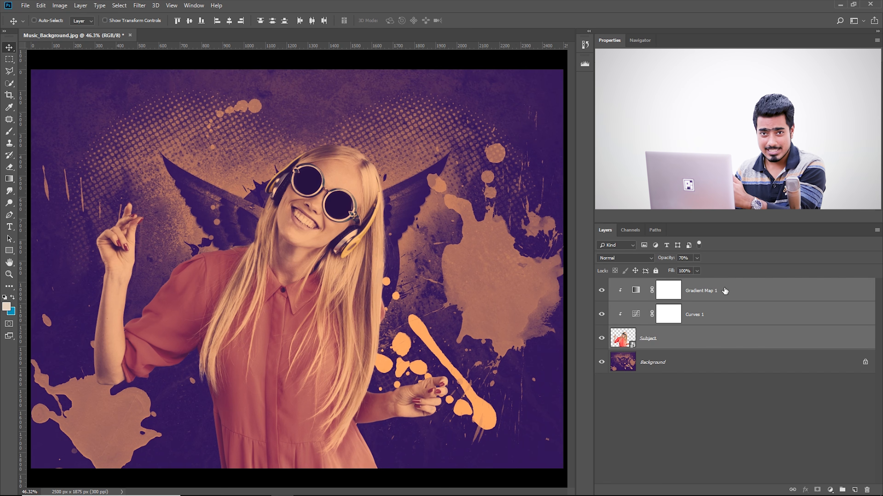
{"action": "key", "text": "ctrl"}
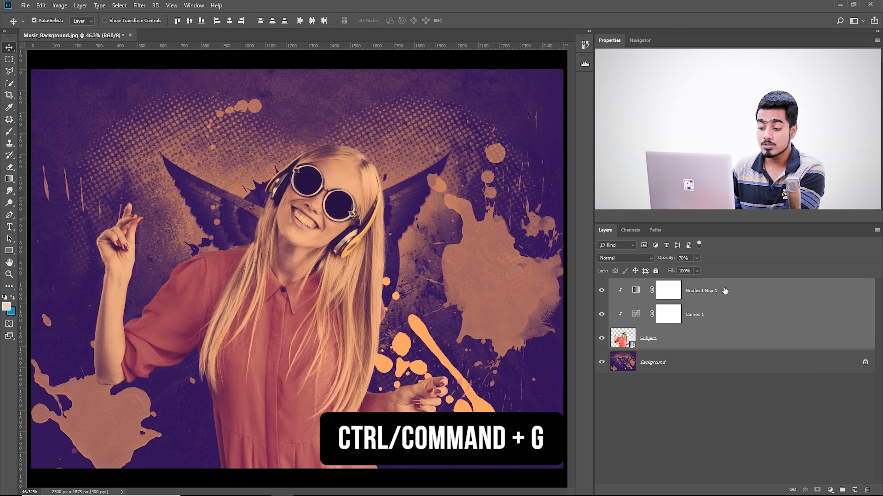
{"action": "key", "text": "ctrl+g"}
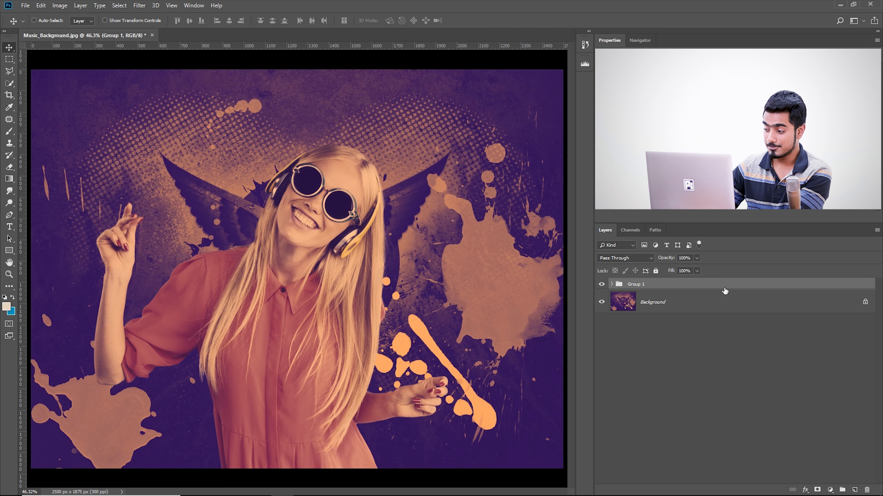
{"action": "left_click", "coordinate": [820, 489]}
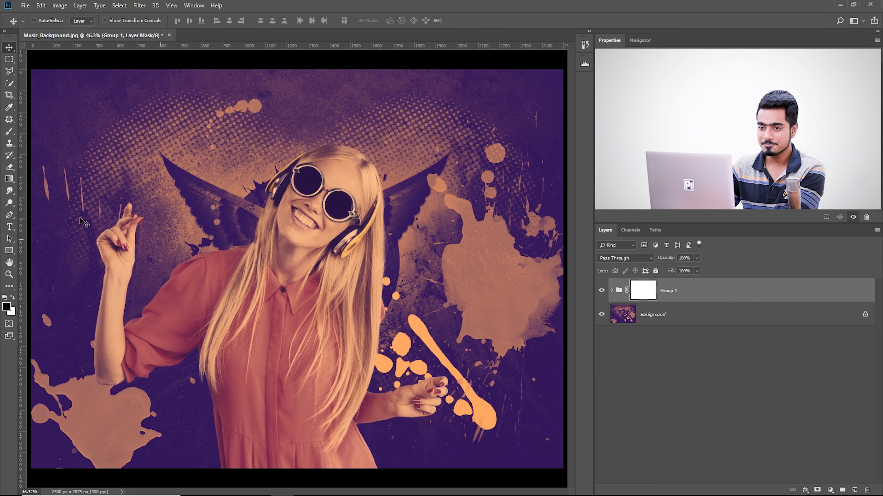
Choose the Kyle's Concept Brushes - Foliage Mix 2 preset from the Special Effects Brushes for painting on the Group 1 mask
{"action": "left_click", "coordinate": [9, 132]}
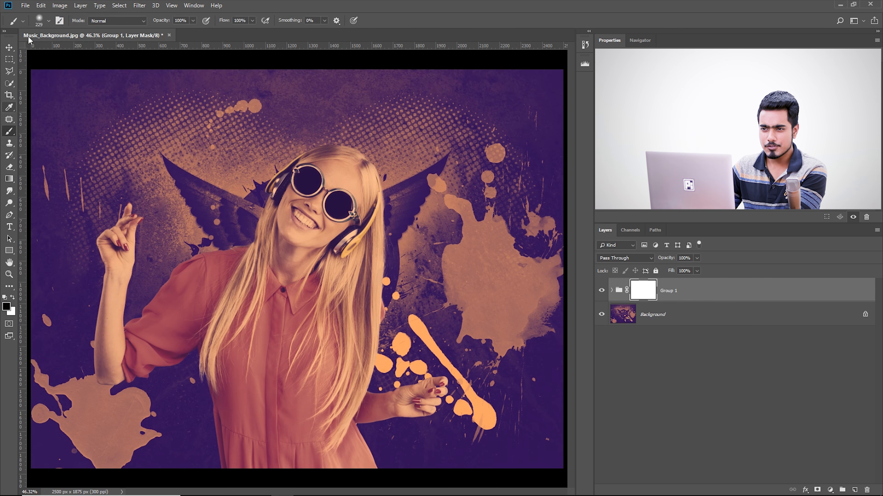
{"action": "left_click", "coordinate": [49, 21]}
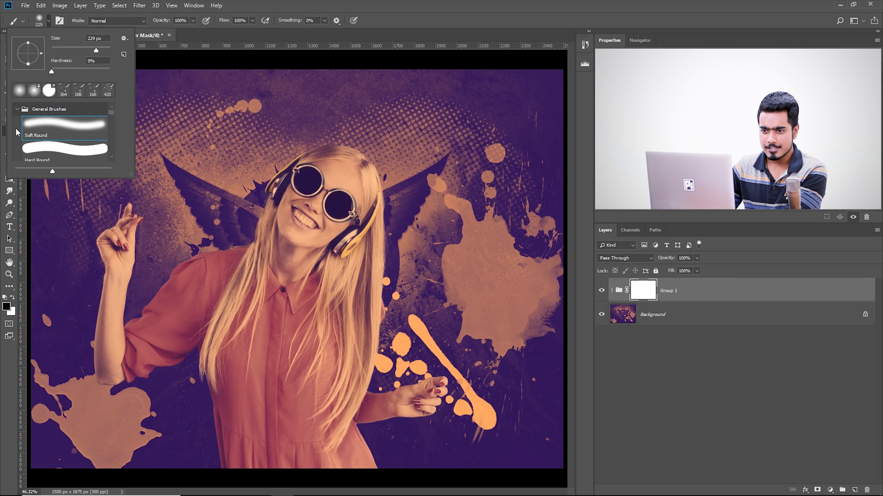
{"action": "left_click", "coordinate": [18, 109]}
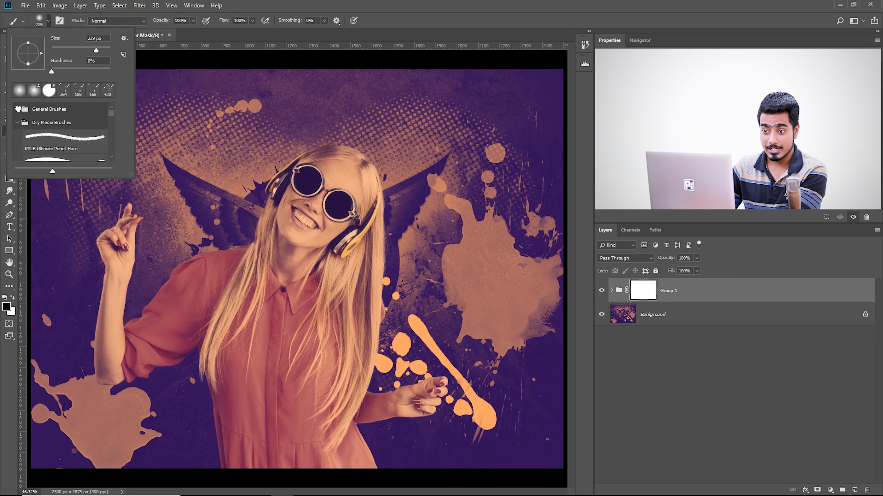
{"action": "left_click", "coordinate": [17, 123]}
{"action": "scroll", "coordinate": [27, 149], "scroll_direction": "down", "scroll_amount": 1}
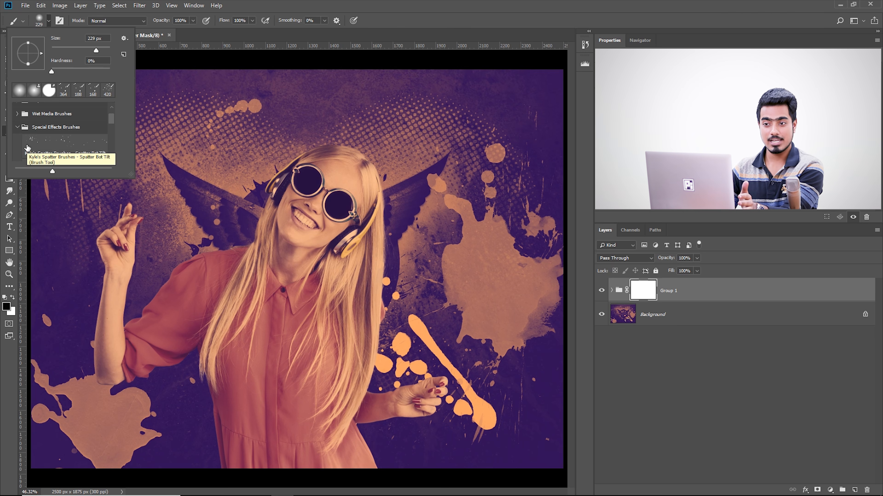
{"action": "left_click", "coordinate": [24, 139]}
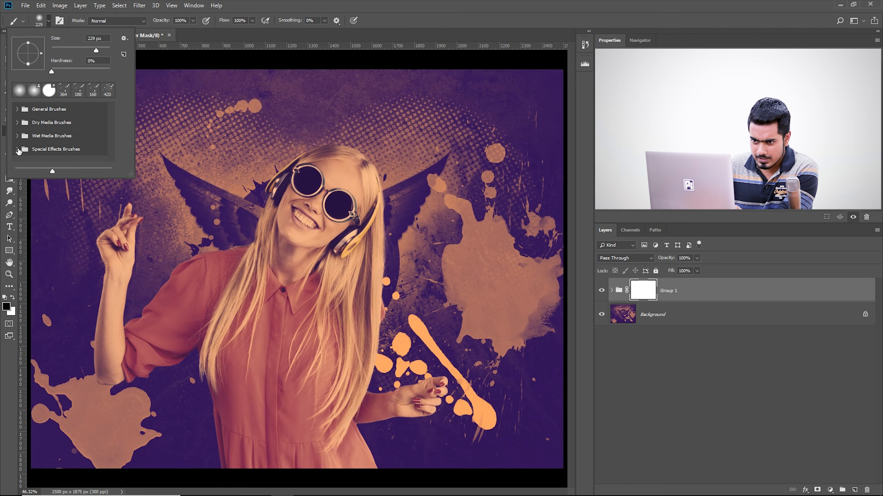
{"action": "left_click", "coordinate": [18, 149]}
{"action": "scroll", "coordinate": [69, 136], "scroll_direction": "down", "scroll_amount": 5}
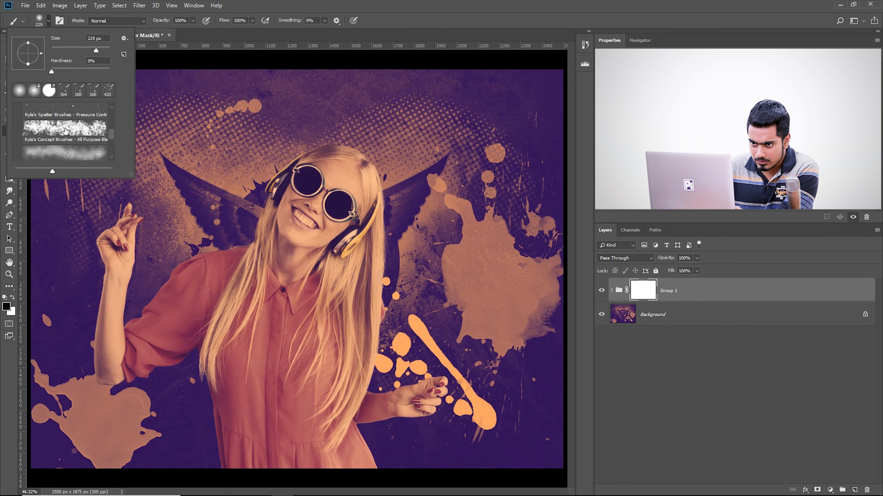
{"action": "scroll", "coordinate": [66, 125], "scroll_direction": "down", "scroll_amount": 5}
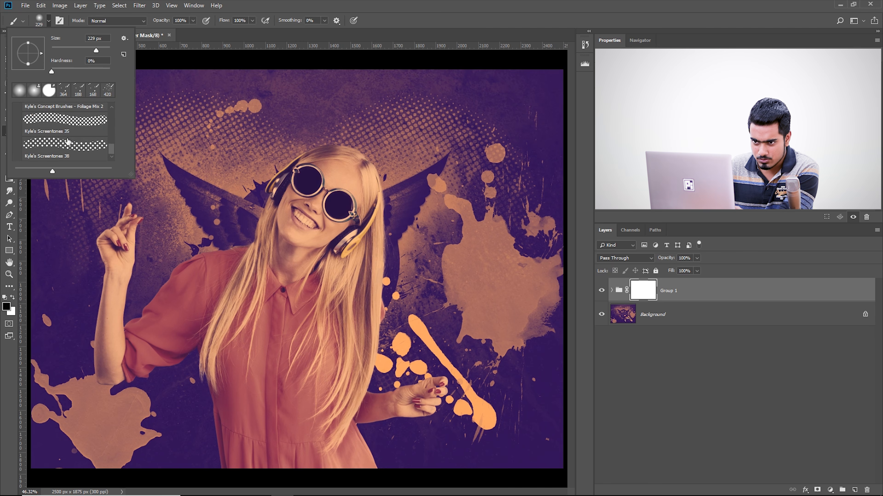
{"action": "scroll", "coordinate": [69, 146], "scroll_direction": "up", "scroll_amount": 1}
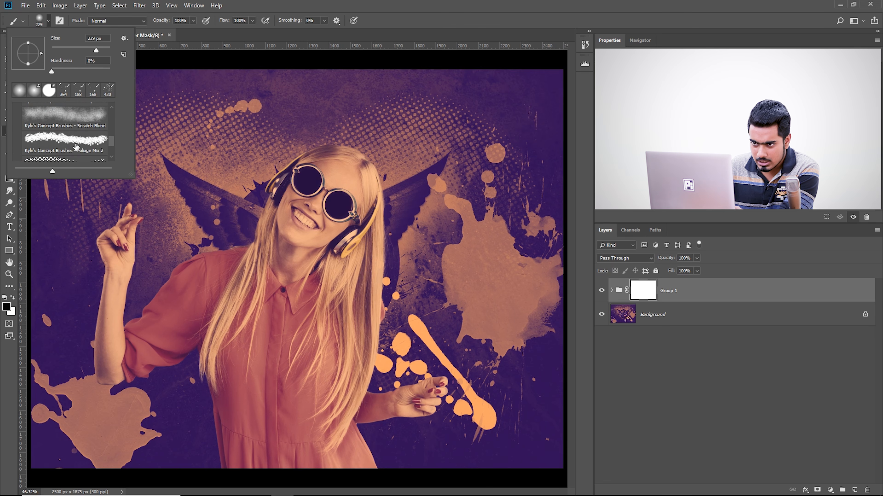
{"action": "left_click", "coordinate": [57, 143]}
{"action": "left_click", "coordinate": [379, 3]}
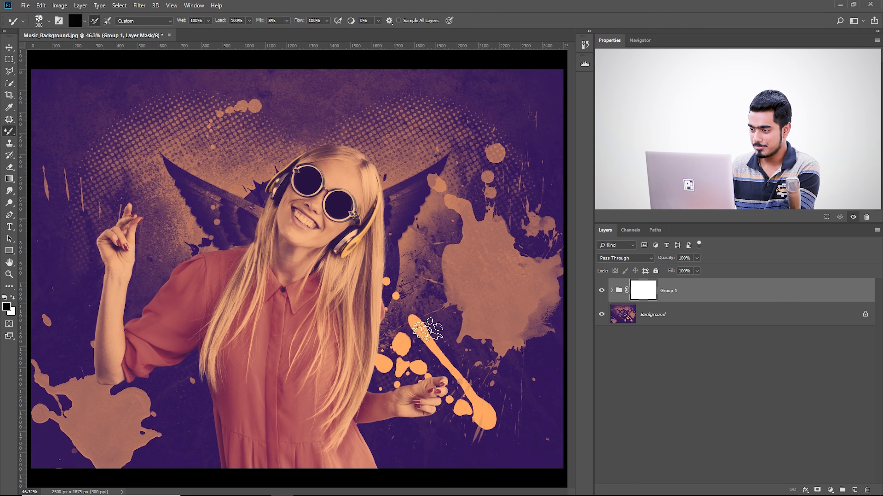
Paint black foliage strokes across the lower part of the woman's shirt on the Group 1 mask
{"action": "key", "text": "ctrl+plus"}
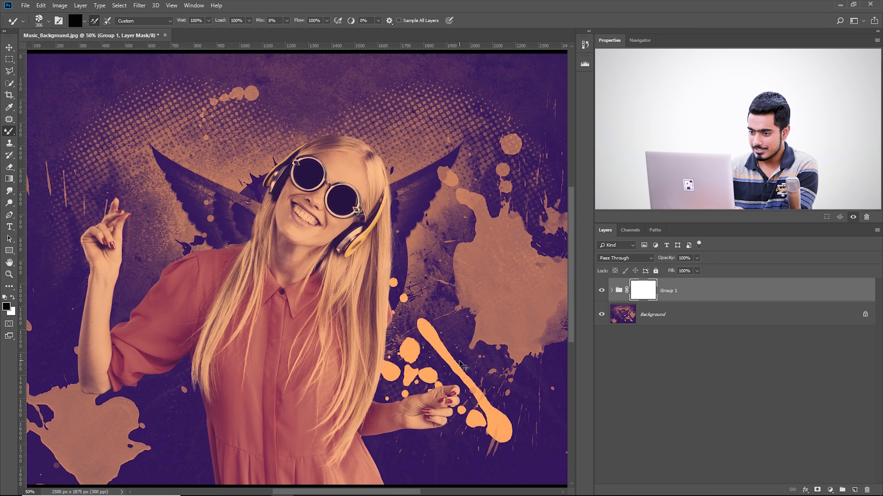
{"action": "key", "text": "ctrl+plus"}
{"action": "left_click_drag", "start_coordinate": [353, 392], "coordinate": [386, 246]}
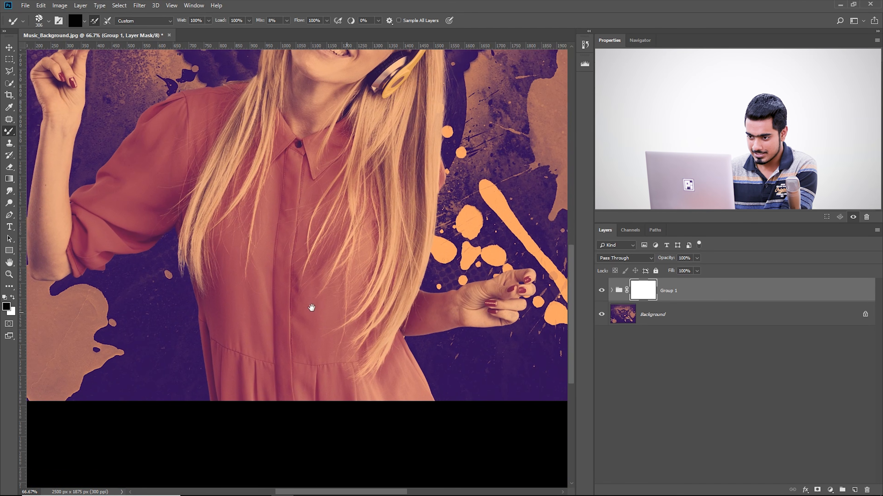
{"action": "left_click_drag", "start_coordinate": [194, 375], "coordinate": [205, 375]}
{"action": "mouse_move", "coordinate": [197, 276]}
{"action": "left_mouse_down"}
{"action": "mouse_move", "coordinate": [226, 365]}
{"action": "mouse_move", "coordinate": [257, 390]}
{"action": "left_mouse_up"}
{"action": "mouse_move", "coordinate": [252, 224]}
{"action": "left_mouse_down"}
{"action": "mouse_move", "coordinate": [173, 337]}
{"action": "mouse_move", "coordinate": [204, 311]}
{"action": "mouse_move", "coordinate": [231, 314]}
{"action": "mouse_move", "coordinate": [275, 340]}
{"action": "mouse_move", "coordinate": [284, 290]}
{"action": "mouse_move", "coordinate": [253, 430]}
{"action": "mouse_move", "coordinate": [229, 382]}
{"action": "mouse_move", "coordinate": [286, 365]}
{"action": "mouse_move", "coordinate": [328, 369]}
{"action": "mouse_move", "coordinate": [314, 336]}
{"action": "mouse_move", "coordinate": [351, 376]}
{"action": "left_mouse_up"}
{"action": "mouse_move", "coordinate": [365, 290]}
{"action": "left_mouse_down"}
{"action": "mouse_move", "coordinate": [237, 397]}
{"action": "mouse_move", "coordinate": [310, 383]}
{"action": "left_mouse_up"}
{"action": "mouse_move", "coordinate": [367, 389]}
{"action": "left_mouse_down"}
{"action": "mouse_move", "coordinate": [317, 355]}
{"action": "mouse_move", "coordinate": [385, 398]}
{"action": "mouse_move", "coordinate": [392, 375]}
{"action": "mouse_move", "coordinate": [428, 405]}
{"action": "mouse_move", "coordinate": [428, 370]}
{"action": "mouse_move", "coordinate": [382, 400]}
{"action": "left_mouse_up"}
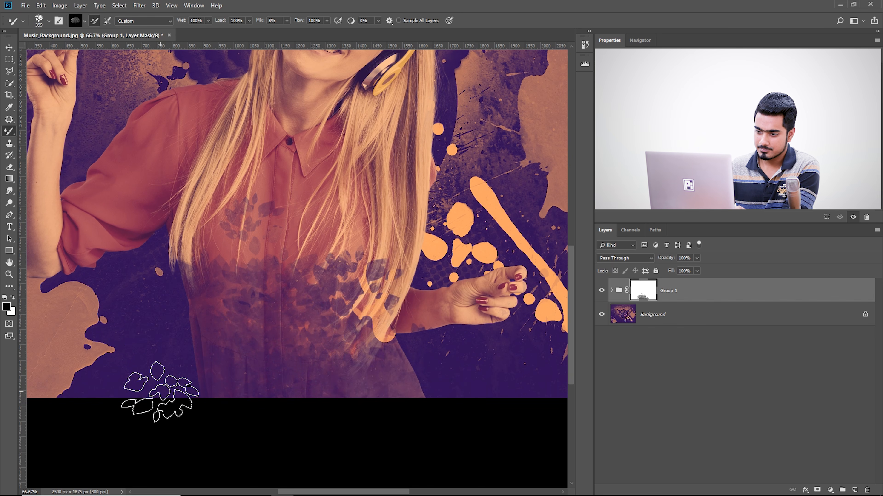
Extend the foliage strokes across the chest and keep black (000000) as the foreground colour
{"action": "mouse_move", "coordinate": [229, 244]}
{"action": "left_mouse_down"}
{"action": "mouse_move", "coordinate": [245, 244]}
{"action": "mouse_move", "coordinate": [315, 319]}
{"action": "mouse_move", "coordinate": [290, 249]}
{"action": "mouse_move", "coordinate": [336, 263]}
{"action": "mouse_move", "coordinate": [312, 234]}
{"action": "mouse_move", "coordinate": [361, 251]}
{"action": "left_mouse_up"}
{"action": "key", "text": "x"}
{"action": "key", "text": "space"}
{"action": "key", "text": "x"}
{"action": "left_click", "coordinate": [6, 306]}
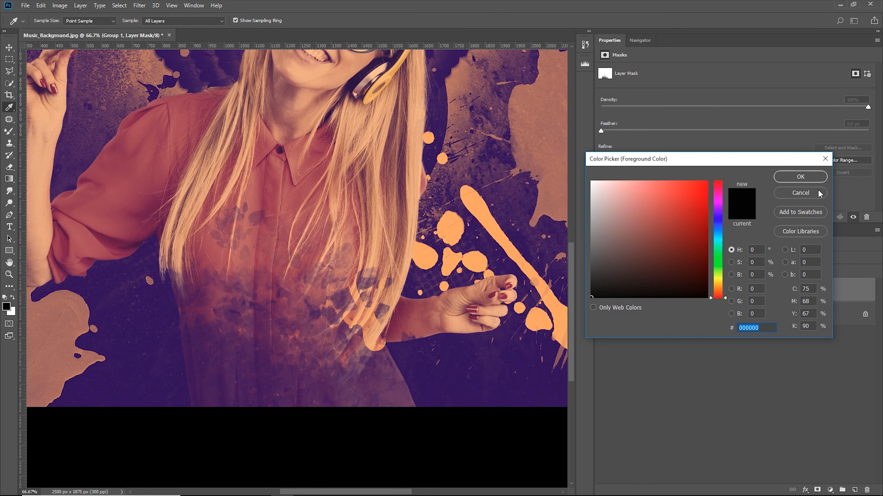
{"action": "left_click", "coordinate": [800, 177]}
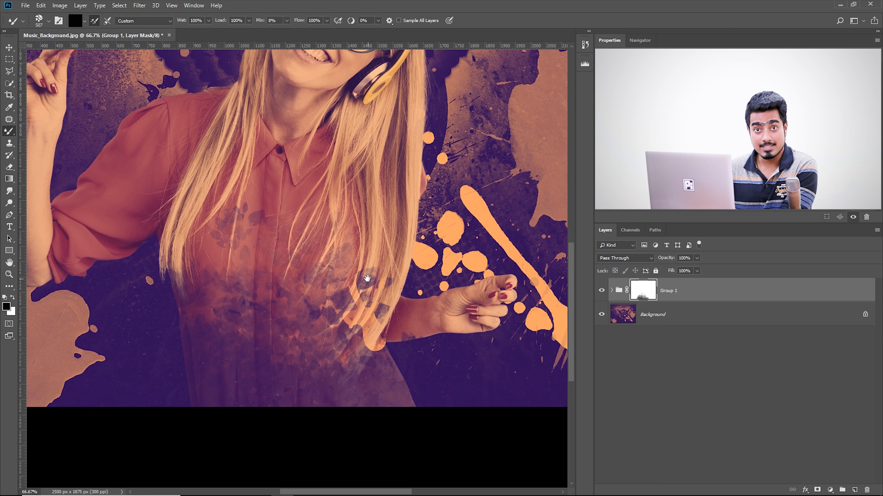
Paint black foliage on the mask over the lowered forearm, the waist, the hair ends and the raised arm's sleeve
{"action": "left_click_drag", "start_coordinate": [366, 280], "coordinate": [318, 272]}
{"action": "mouse_move", "coordinate": [467, 336]}
{"action": "left_mouse_down"}
{"action": "mouse_move", "coordinate": [360, 346]}
{"action": "mouse_move", "coordinate": [346, 379]}
{"action": "left_mouse_up"}
{"action": "left_click_drag", "start_coordinate": [151, 325], "coordinate": [300, 367]}
{"action": "left_click_drag", "start_coordinate": [247, 323], "coordinate": [260, 324]}
{"action": "left_click_drag", "start_coordinate": [255, 313], "coordinate": [237, 293]}
{"action": "left_click_drag", "start_coordinate": [247, 349], "coordinate": [212, 349]}
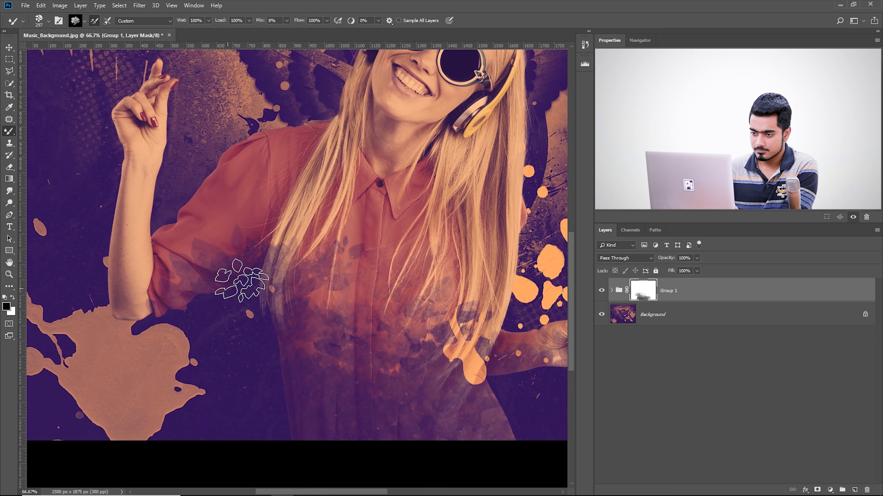
Enlarge the foliage brush and paint the mask over the raised arm's shoulder, the shirt and the lowered hand
{"action": "left_click_drag", "start_coordinate": [270, 215], "coordinate": [295, 221]}
{"action": "left_click", "coordinate": [282, 201]}
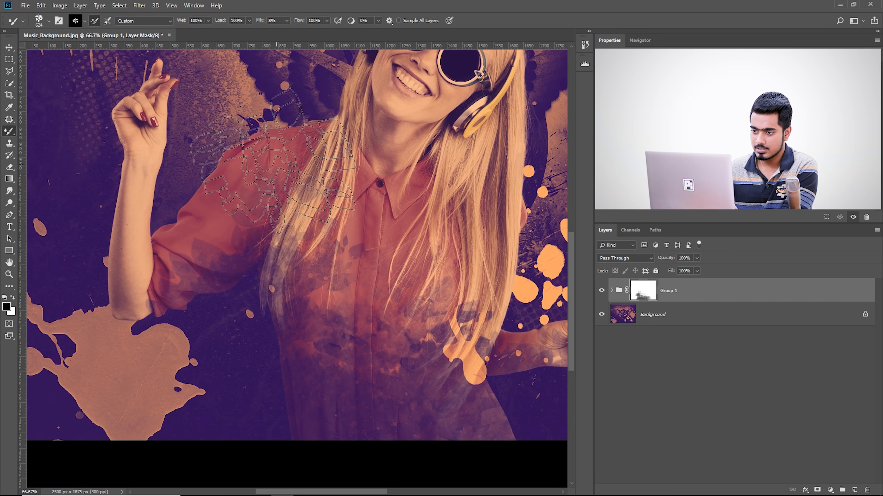
{"action": "mouse_move", "coordinate": [487, 272]}
{"action": "left_mouse_down"}
{"action": "mouse_move", "coordinate": [414, 332]}
{"action": "mouse_move", "coordinate": [439, 326]}
{"action": "mouse_move", "coordinate": [404, 261]}
{"action": "left_mouse_up"}
{"action": "left_click_drag", "start_coordinate": [415, 196], "coordinate": [411, 332]}
{"action": "left_click_drag", "start_coordinate": [345, 284], "coordinate": [351, 283]}
{"action": "left_click_drag", "start_coordinate": [347, 339], "coordinate": [364, 128]}
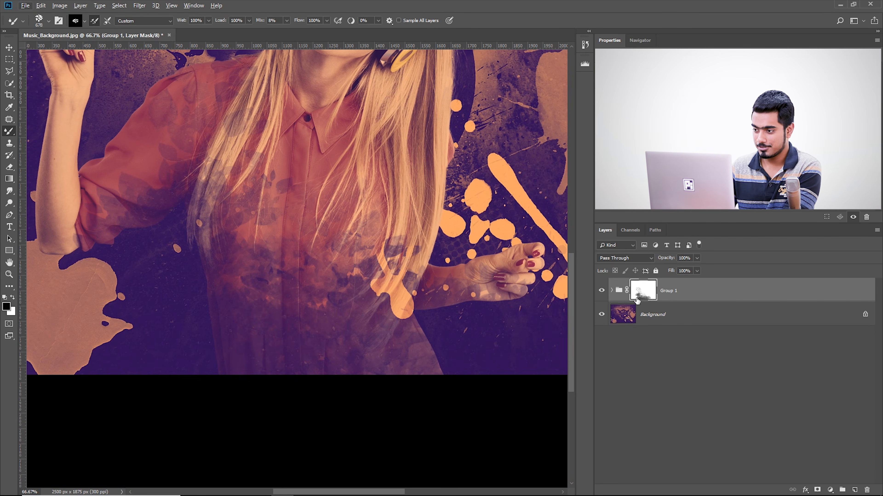
Display the Group 1 mask alone, darken its lower edge with black foliage strokes, and return to the image view
{"action": "left_click", "coordinate": [648, 290], "text": "alt"}
{"action": "scroll", "coordinate": [297, 212], "scroll_direction": "down", "scroll_amount": 1}
{"action": "mouse_move", "coordinate": [266, 331]}
{"action": "left_mouse_down"}
{"action": "mouse_move", "coordinate": [255, 331]}
{"action": "mouse_move", "coordinate": [310, 362]}
{"action": "mouse_move", "coordinate": [355, 329]}
{"action": "mouse_move", "coordinate": [363, 335]}
{"action": "left_mouse_up"}
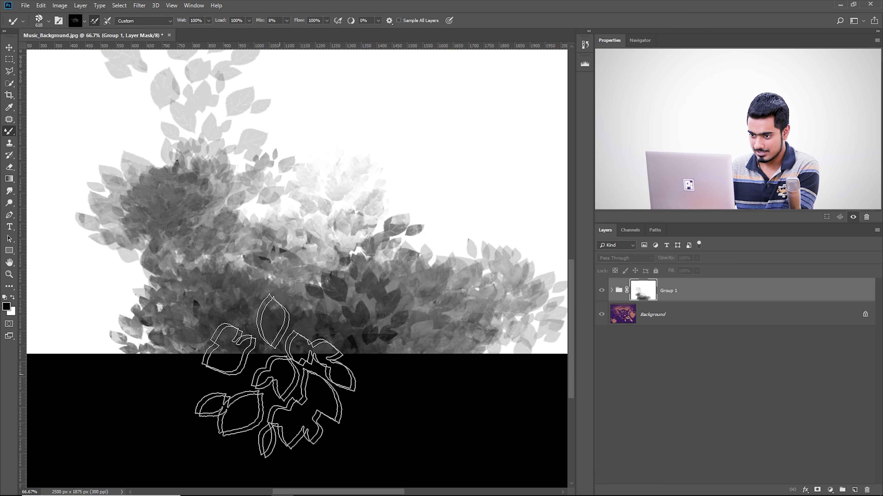
{"action": "mouse_move", "coordinate": [295, 364]}
{"action": "left_mouse_down"}
{"action": "mouse_move", "coordinate": [349, 355]}
{"action": "mouse_move", "coordinate": [398, 369]}
{"action": "left_mouse_up"}
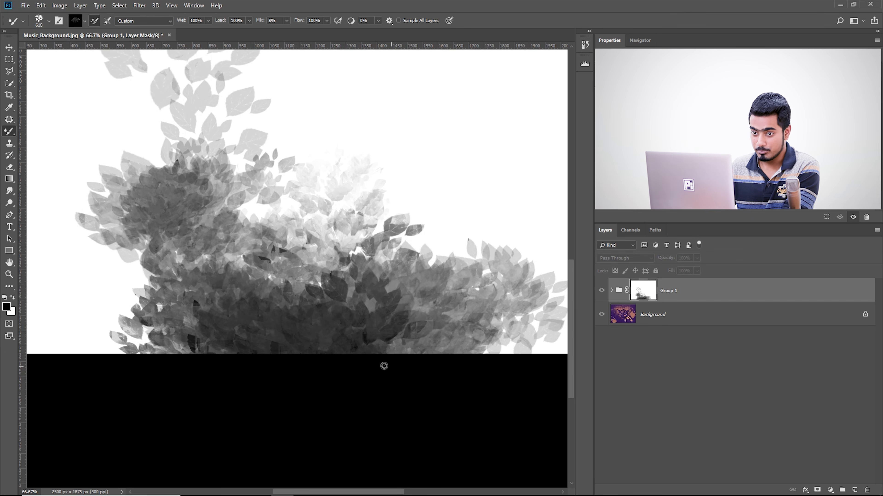
{"action": "left_click", "coordinate": [650, 298], "text": "alt"}
Reduce the foliage brush and fade the shirt's bottom edge below the lowered arm on the group mask
{"action": "left_click_drag", "start_coordinate": [285, 200], "coordinate": [276, 216]}
{"action": "key", "text": "bracketleft"}
{"action": "key", "text": "bracketleft"}
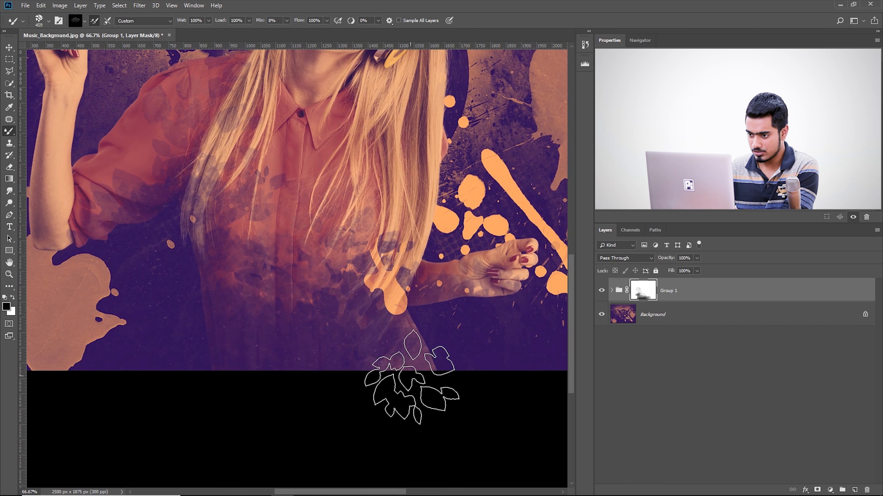
{"action": "left_click_drag", "start_coordinate": [321, 344], "coordinate": [364, 385]}
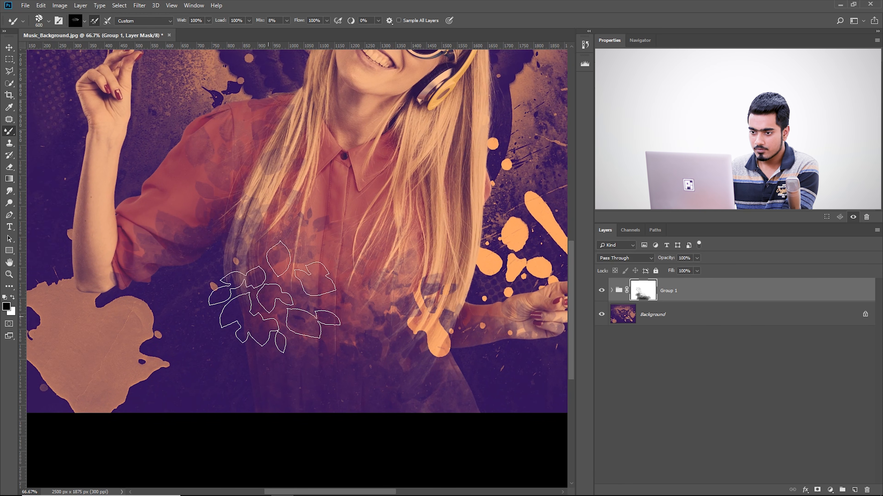
{"action": "key", "text": "period"}
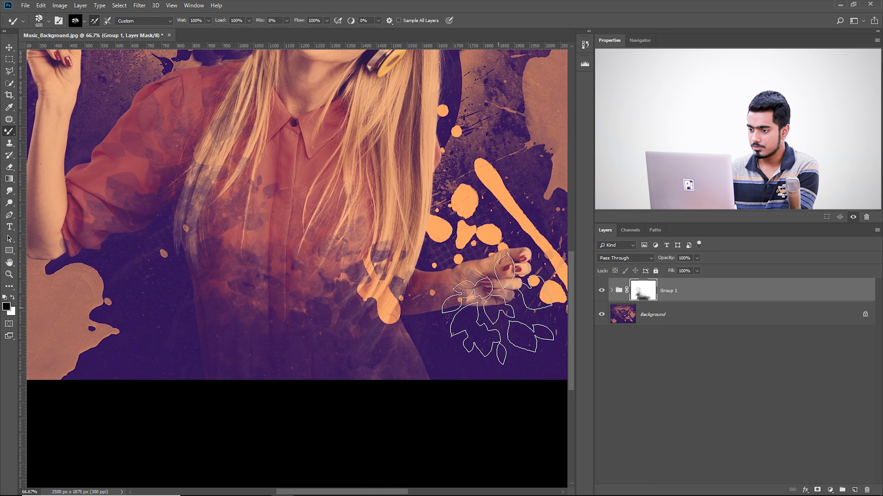
Paint light black foliage marks over the woman's face and upper hair on the group mask
{"action": "left_click_drag", "start_coordinate": [436, 226], "coordinate": [413, 403]}
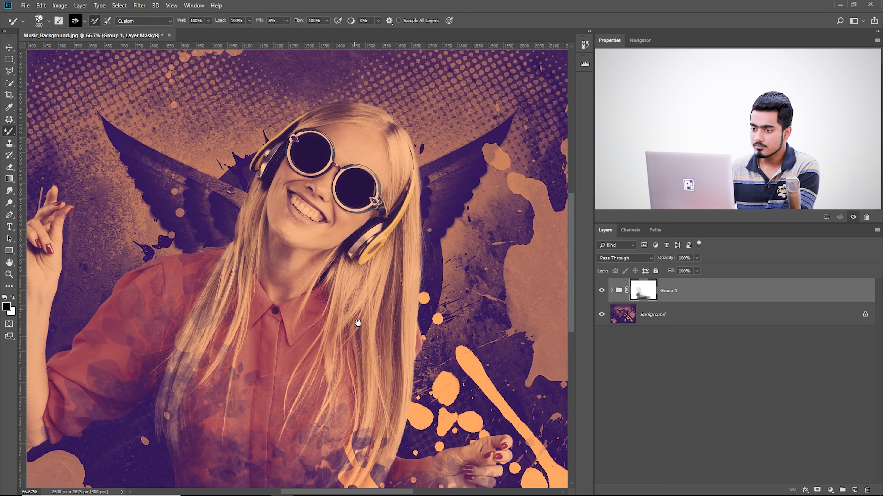
{"action": "left_click", "coordinate": [223, 232]}
{"action": "left_click_drag", "start_coordinate": [320, 277], "coordinate": [306, 277]}
{"action": "left_click_drag", "start_coordinate": [420, 476], "coordinate": [406, 381]}
Switch the paint colour to white and restore the face, hair ends and lowered hand with a smaller foliage brush
{"action": "key", "text": "x"}
{"action": "key", "text": "bracketleft"}
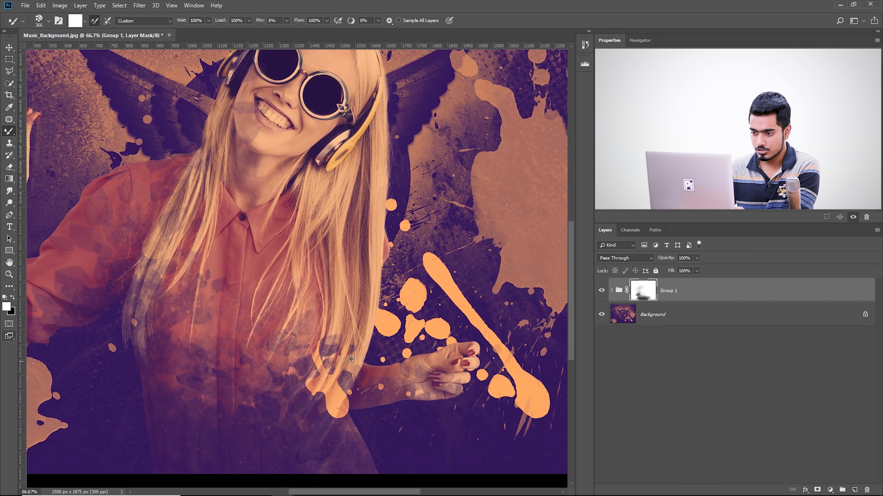
{"action": "left_click", "coordinate": [452, 378]}
{"action": "left_click_drag", "start_coordinate": [329, 278], "coordinate": [373, 366]}
{"action": "key", "text": "bracketright"}
{"action": "left_click", "coordinate": [300, 201]}
{"action": "left_click_drag", "start_coordinate": [307, 282], "coordinate": [334, 184]}
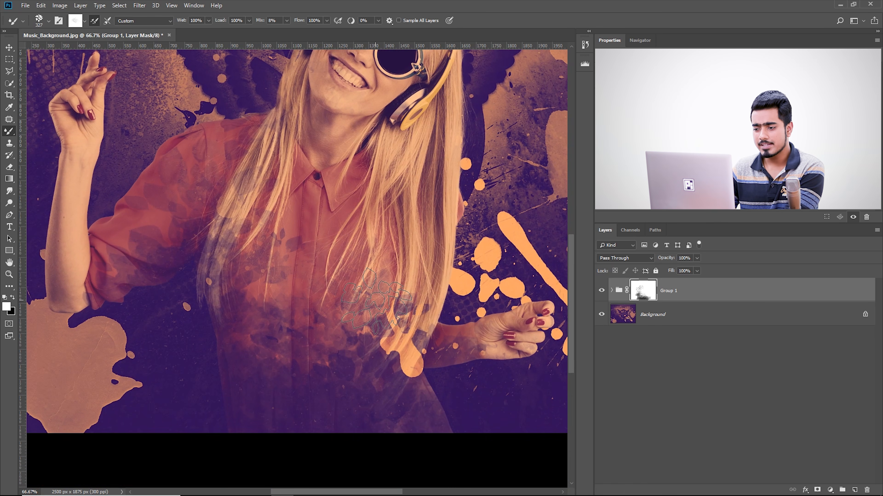
Choose the Kyle's Spatter Brushes - Pressure Control preset from the Special Effects Brushes
{"action": "left_click", "coordinate": [49, 23]}
{"action": "scroll", "coordinate": [56, 137], "scroll_direction": "up", "scroll_amount": 2}
{"action": "scroll", "coordinate": [60, 149], "scroll_direction": "down", "scroll_amount": 1}
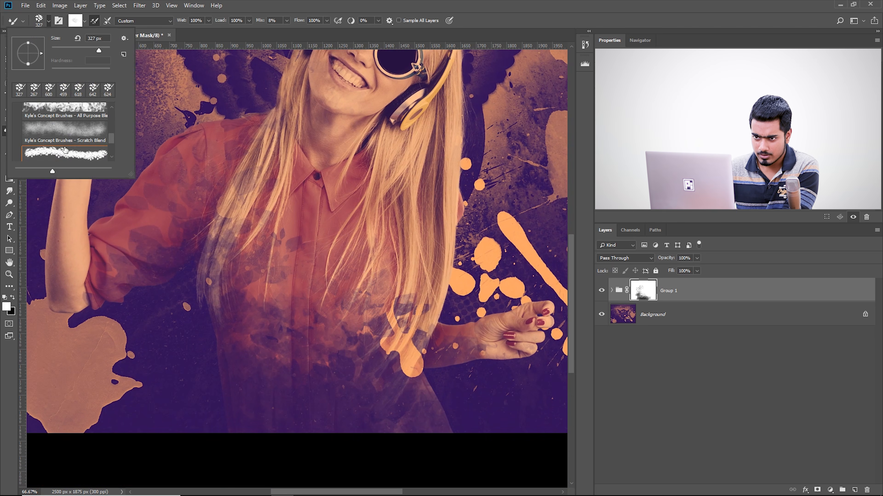
{"action": "scroll", "coordinate": [66, 150], "scroll_direction": "up", "scroll_amount": 5}
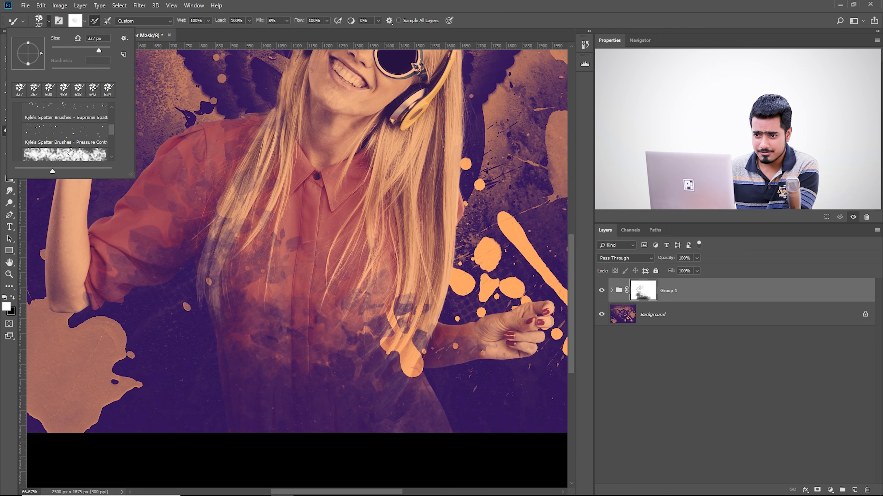
{"action": "scroll", "coordinate": [78, 151], "scroll_direction": "down", "scroll_amount": 3}
{"action": "scroll", "coordinate": [57, 152], "scroll_direction": "up", "scroll_amount": 2}
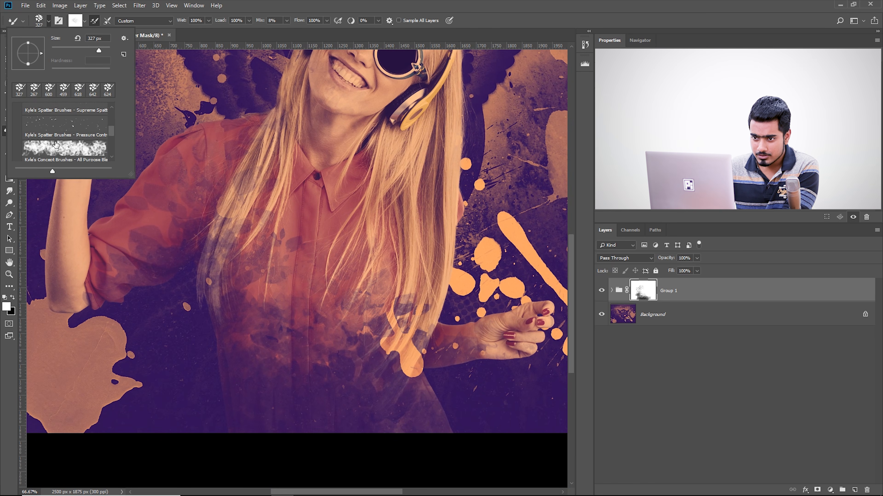
{"action": "left_click", "coordinate": [56, 144]}
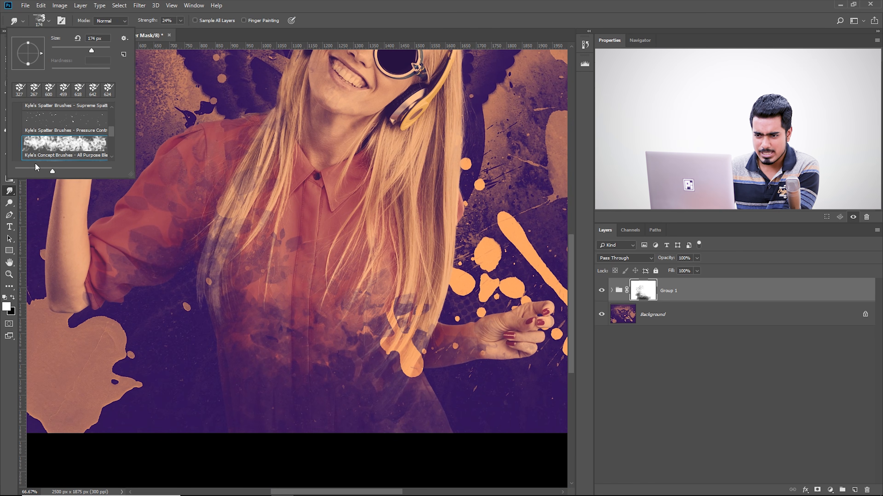
{"action": "scroll", "coordinate": [52, 146], "scroll_direction": "up", "scroll_amount": 2}
{"action": "left_click", "coordinate": [59, 144]}
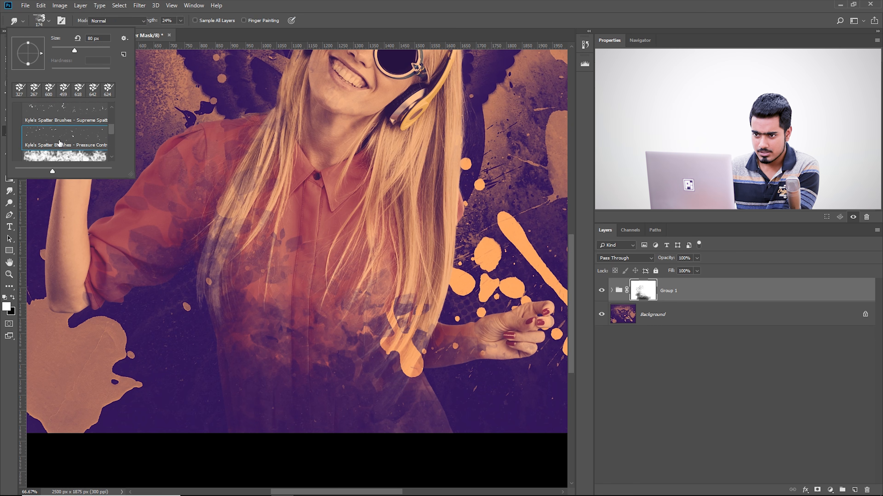
Undo the trial spatter marks and paint black spatter at 242 px across the shirt and hair on the mask
{"action": "mouse_move", "coordinate": [203, 259]}
{"action": "left_mouse_down"}
{"action": "mouse_move", "coordinate": [221, 261]}
{"action": "mouse_move", "coordinate": [254, 302]}
{"action": "left_mouse_up"}
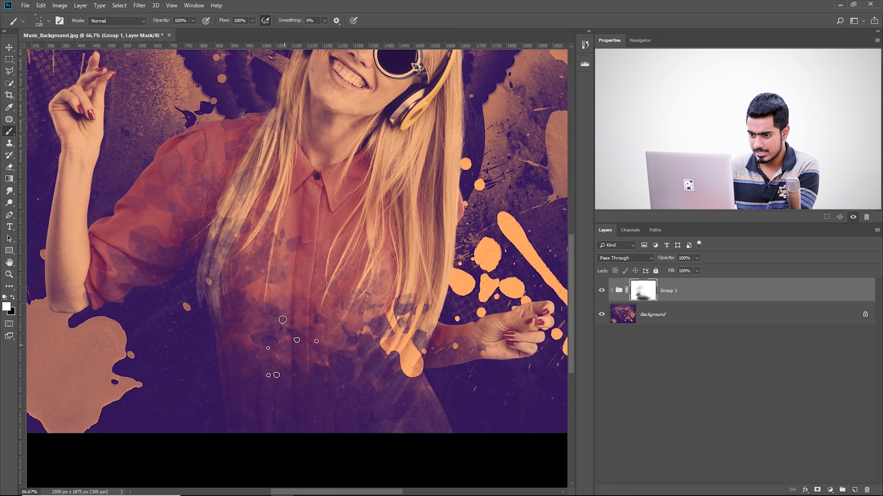
{"action": "left_click_drag", "start_coordinate": [310, 297], "coordinate": [334, 297]}
{"action": "key", "text": "ctrl+z"}
{"action": "left_click", "coordinate": [304, 376]}
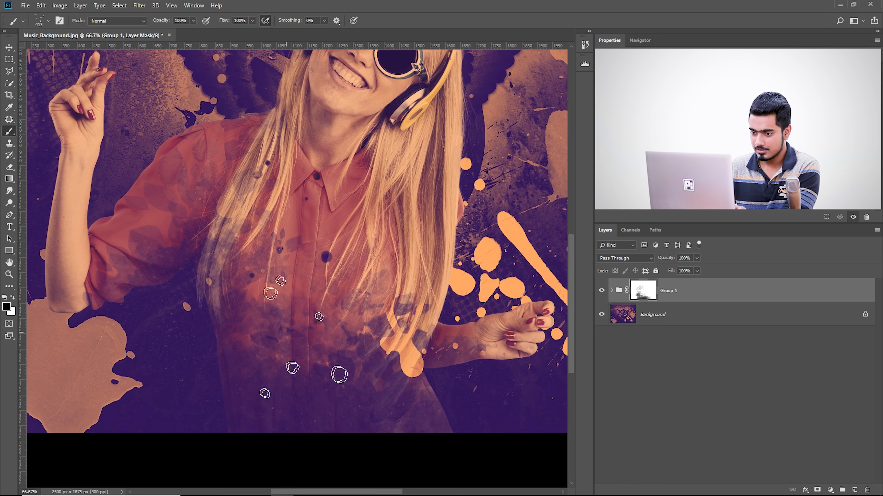
{"action": "key", "text": "ctrl+z"}
{"action": "left_click_drag", "start_coordinate": [303, 361], "coordinate": [273, 338]}
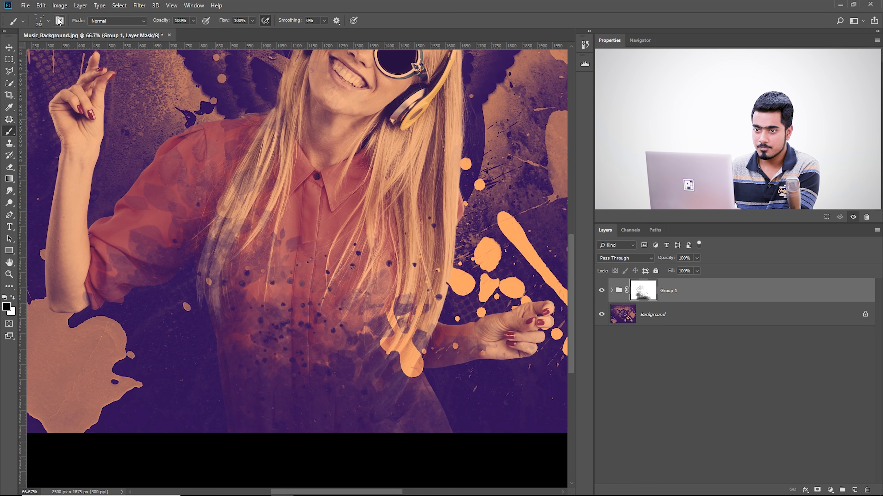
Choose the Kyle's Spatter Brushes - Spatter Bot Tilt preset and enlarge the brush to about 860 px
{"action": "left_click", "coordinate": [49, 21]}
{"action": "scroll", "coordinate": [68, 139], "scroll_direction": "down", "scroll_amount": 2}
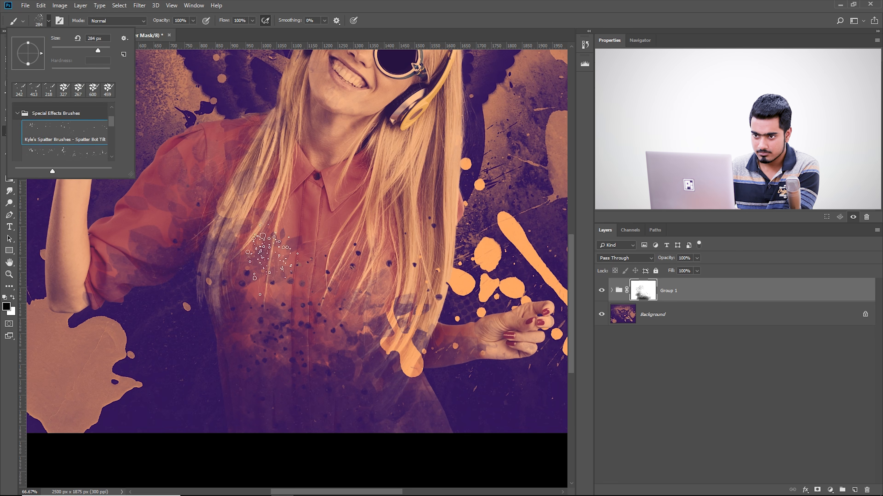
{"action": "left_click_drag", "start_coordinate": [279, 290], "coordinate": [283, 289]}
{"action": "left_click_drag", "start_coordinate": [343, 293], "coordinate": [384, 292]}
{"action": "left_click", "coordinate": [343, 292]}
{"action": "mouse_move", "coordinate": [381, 371]}
{"action": "left_mouse_down"}
{"action": "mouse_move", "coordinate": [350, 326]}
{"action": "mouse_move", "coordinate": [376, 304]}
{"action": "left_mouse_up"}
{"action": "key", "text": "ctrl+z"}
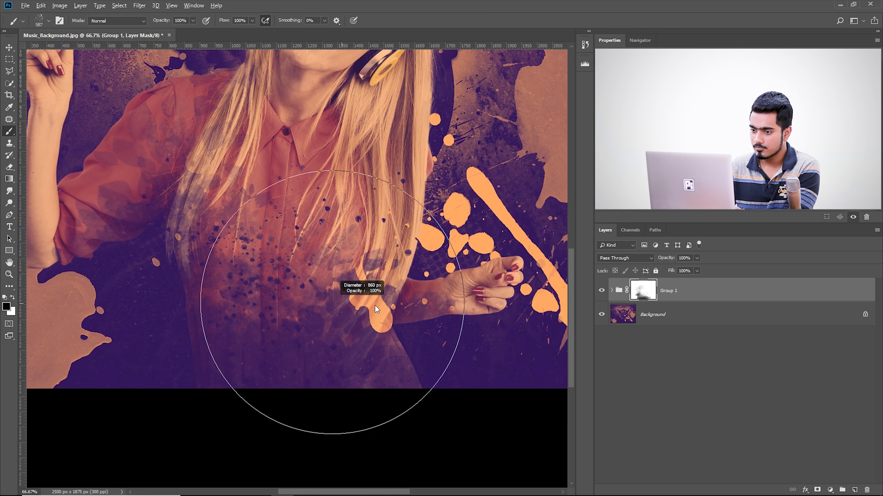
Paint large black spatter over the shirt, hair ends and lowered hand on the group mask
{"action": "left_click", "coordinate": [208, 275]}
{"action": "left_click_drag", "start_coordinate": [216, 274], "coordinate": [362, 305]}
{"action": "mouse_move", "coordinate": [355, 304]}
{"action": "left_mouse_down"}
{"action": "mouse_move", "coordinate": [420, 305]}
{"action": "mouse_move", "coordinate": [285, 304]}
{"action": "mouse_move", "coordinate": [211, 390]}
{"action": "left_mouse_up"}
{"action": "left_click", "coordinate": [421, 326]}
{"action": "left_click", "coordinate": [271, 348]}
{"action": "mouse_move", "coordinate": [349, 370]}
{"action": "left_mouse_down"}
{"action": "mouse_move", "coordinate": [353, 302]}
{"action": "mouse_move", "coordinate": [289, 306]}
{"action": "left_mouse_up"}
{"action": "key", "text": "ctrl+z"}
{"action": "left_click", "coordinate": [440, 375]}
{"action": "mouse_move", "coordinate": [334, 363]}
{"action": "left_mouse_down"}
{"action": "mouse_move", "coordinate": [339, 345]}
{"action": "mouse_move", "coordinate": [293, 337]}
{"action": "left_mouse_up"}
{"action": "left_click", "coordinate": [244, 391]}
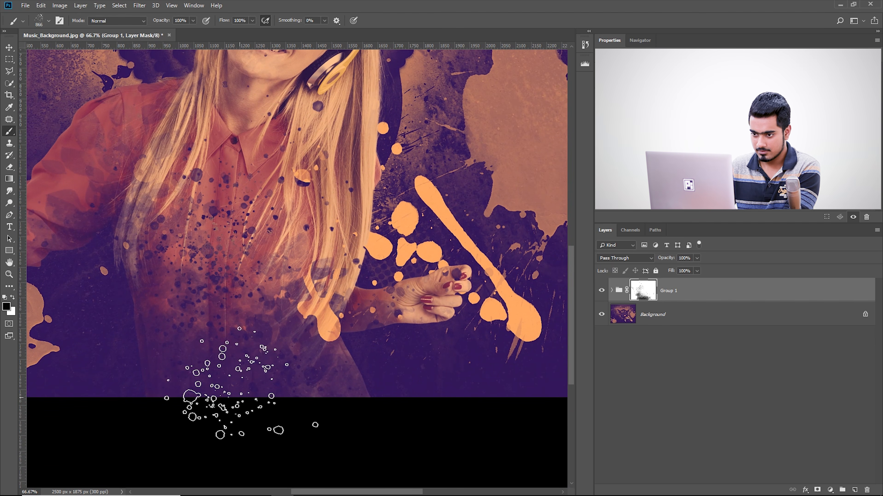
Step back the last spatter marks over the hair and paint black spatter across the lower shirt at about 896 px
{"action": "key", "text": "ctrl+space"}
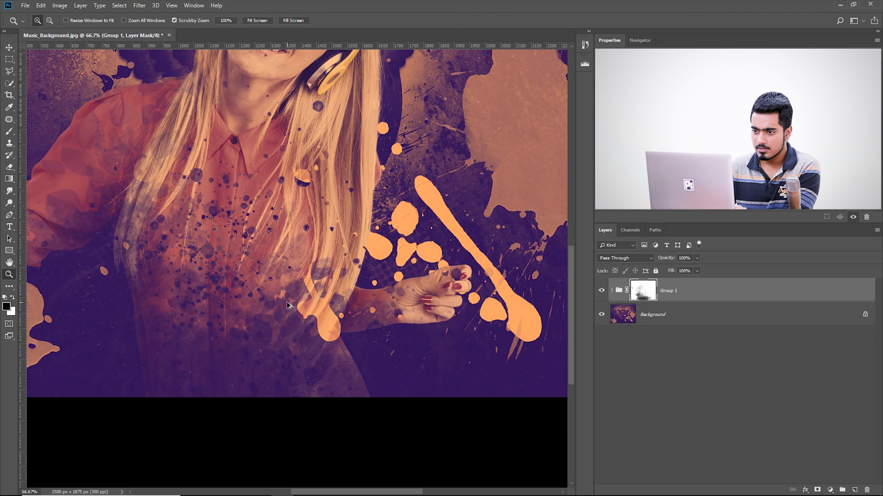
{"action": "key", "text": "ctrl+alt+z"}
{"action": "left_click", "coordinate": [9, 131]}
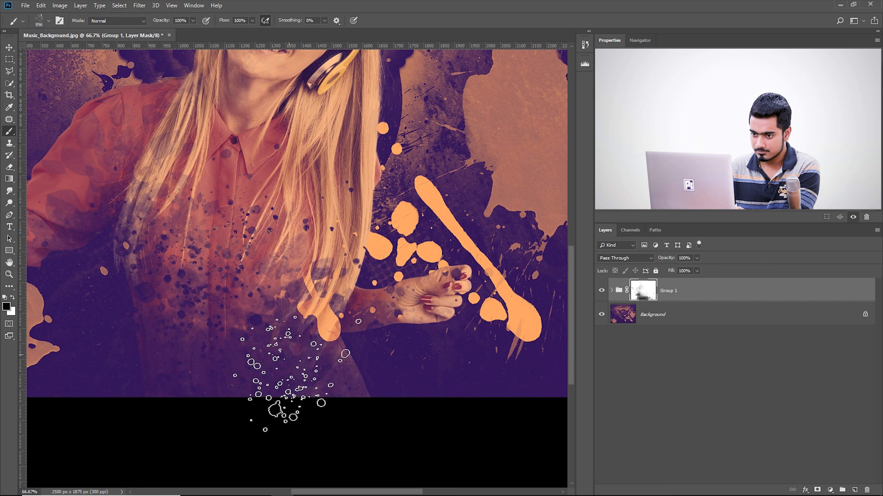
{"action": "left_click_drag", "start_coordinate": [295, 357], "coordinate": [239, 362]}
{"action": "left_click_drag", "start_coordinate": [253, 350], "coordinate": [181, 361]}
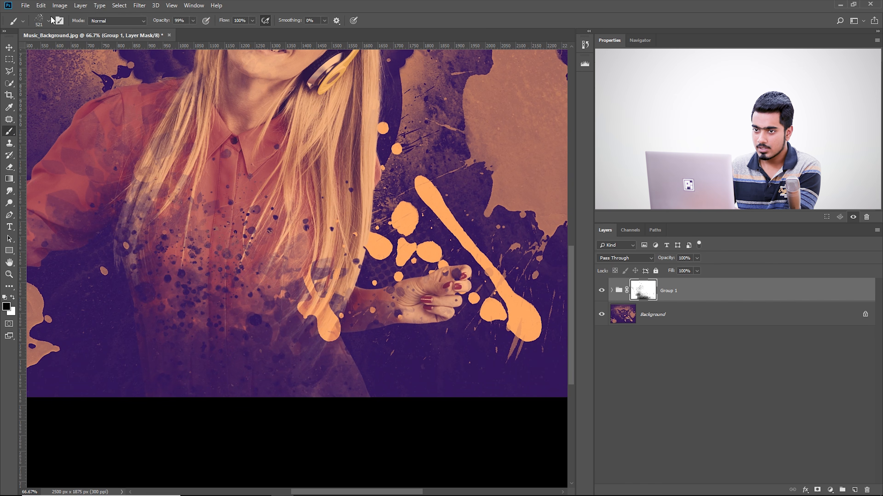
Try the Pressure Control spatter brush on the mask and switch to the Kyle's Supreme Spatter preset
{"action": "left_click", "coordinate": [48, 21]}
{"action": "scroll", "coordinate": [62, 136], "scroll_direction": "down", "scroll_amount": 3}
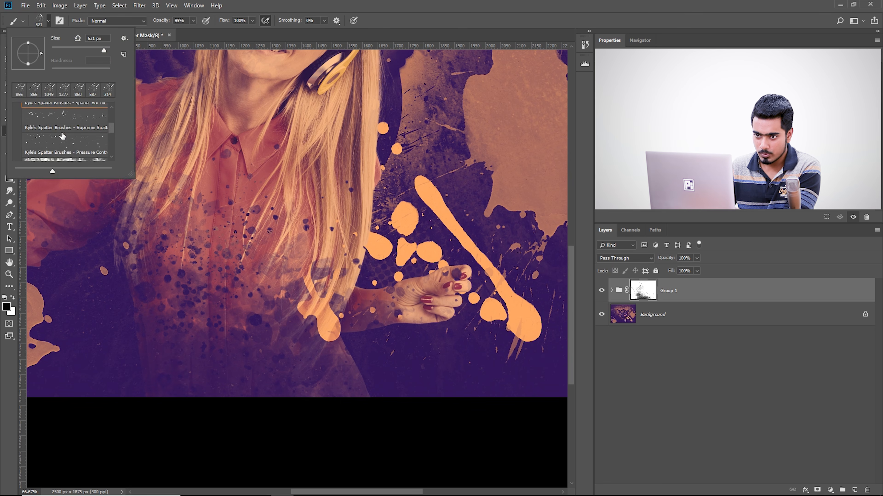
{"action": "double_click", "coordinate": [68, 153]}
{"action": "left_click_drag", "start_coordinate": [321, 310], "coordinate": [386, 301]}
{"action": "key", "text": "alt"}
{"action": "left_click", "coordinate": [48, 21]}
{"action": "double_click", "coordinate": [43, 121]}
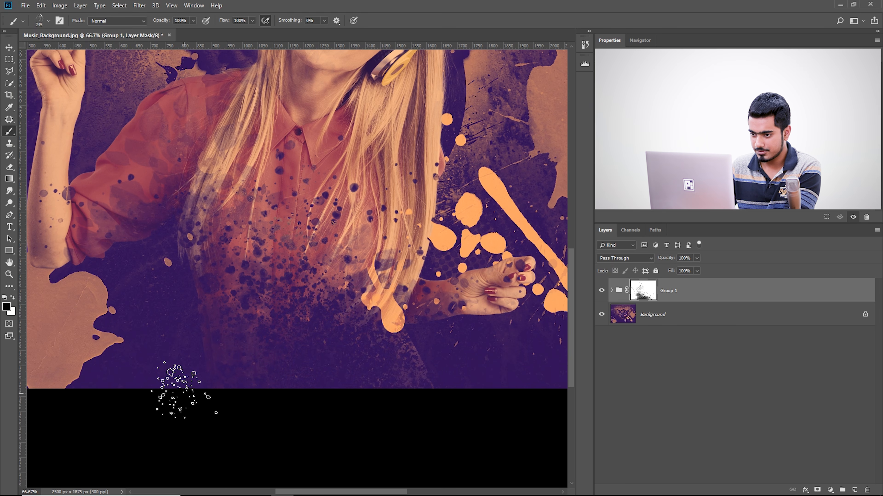
Paint dense black spatter over the lower torso, sleeve, hair ends and lowered hand on the group mask
{"action": "mouse_move", "coordinate": [261, 304]}
{"action": "left_mouse_down"}
{"action": "mouse_move", "coordinate": [320, 359]}
{"action": "mouse_move", "coordinate": [234, 310]}
{"action": "left_mouse_up"}
{"action": "left_click", "coordinate": [222, 275]}
{"action": "right_click", "coordinate": [371, 341]}
{"action": "double_click", "coordinate": [414, 473]}
{"action": "left_click", "coordinate": [485, 334]}
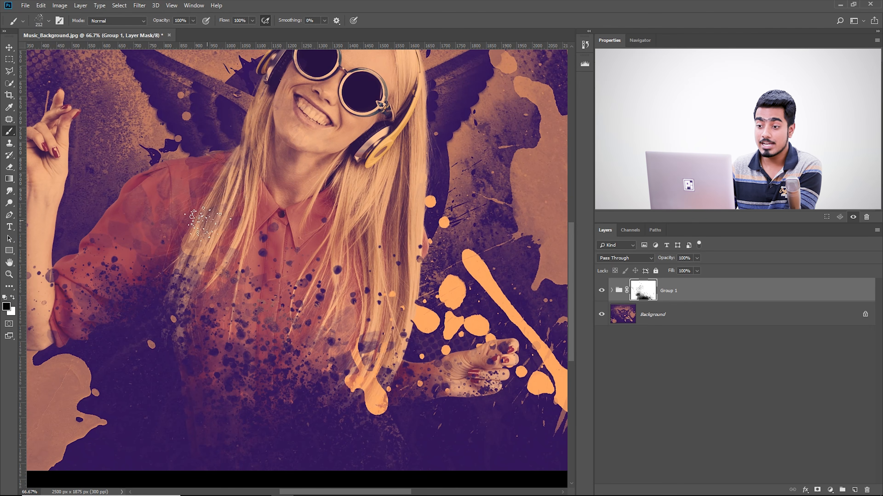
{"action": "left_click_drag", "start_coordinate": [242, 215], "coordinate": [209, 219]}
{"action": "left_click_drag", "start_coordinate": [305, 322], "coordinate": [321, 297]}
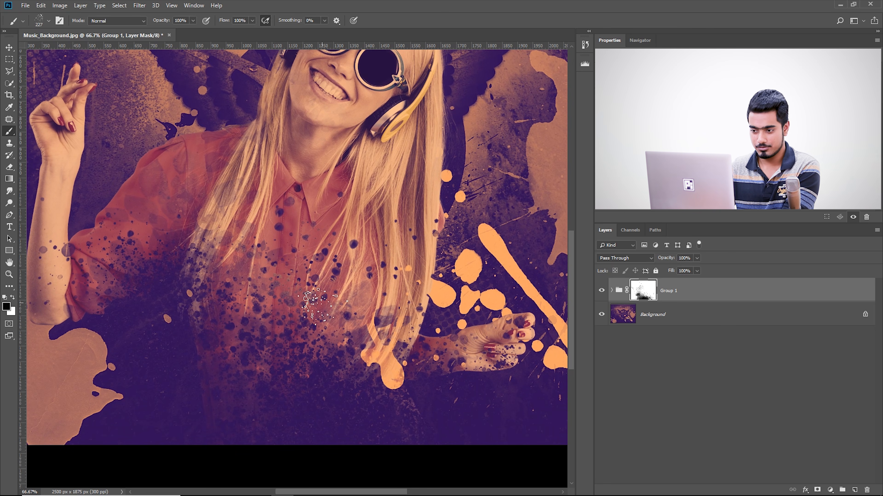
{"action": "left_click_drag", "start_coordinate": [322, 303], "coordinate": [318, 279]}
{"action": "left_click_drag", "start_coordinate": [433, 369], "coordinate": [418, 374]}
Paint black spatter over the woman's shoulder, upper sleeve and nearby hair strands on the mask
{"action": "mouse_move", "coordinate": [141, 234]}
{"action": "left_mouse_down"}
{"action": "mouse_move", "coordinate": [197, 258]}
{"action": "mouse_move", "coordinate": [216, 320]}
{"action": "left_mouse_up"}
{"action": "left_click_drag", "start_coordinate": [207, 208], "coordinate": [224, 207]}
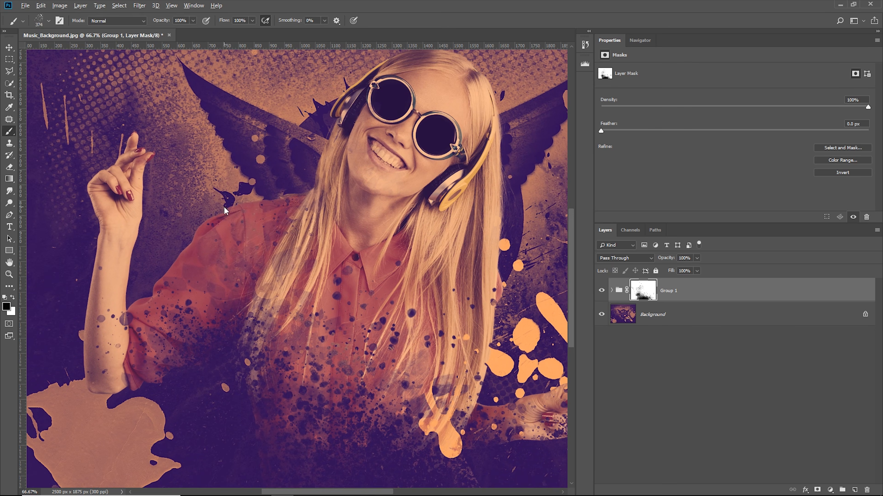
{"action": "left_click_drag", "start_coordinate": [314, 258], "coordinate": [296, 200]}
{"action": "left_click_drag", "start_coordinate": [366, 197], "coordinate": [288, 266]}
{"action": "left_click_drag", "start_coordinate": [337, 236], "coordinate": [353, 222]}
Choose a soft round brush from the General Brushes and resize it to about 356 px
{"action": "left_click", "coordinate": [48, 21]}
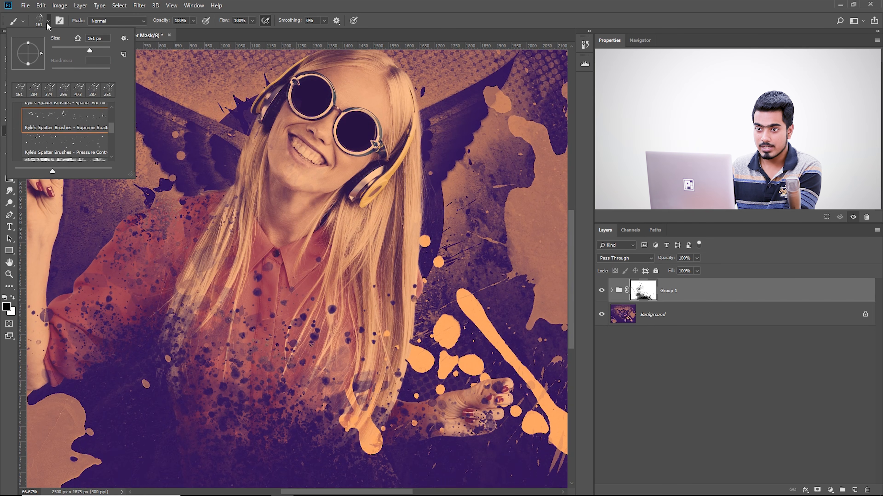
{"action": "scroll", "coordinate": [54, 114], "scroll_direction": "up", "scroll_amount": 5}
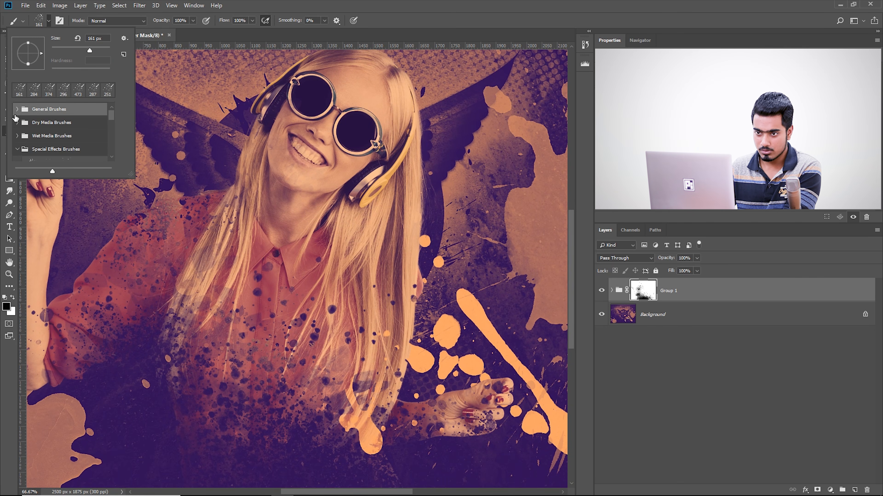
{"action": "left_click", "coordinate": [17, 109]}
{"action": "left_click", "coordinate": [47, 129]}
{"action": "mouse_move", "coordinate": [253, 295]}
{"action": "left_mouse_down"}
{"action": "mouse_move", "coordinate": [247, 286]}
{"action": "mouse_move", "coordinate": [291, 294]}
{"action": "left_mouse_up"}
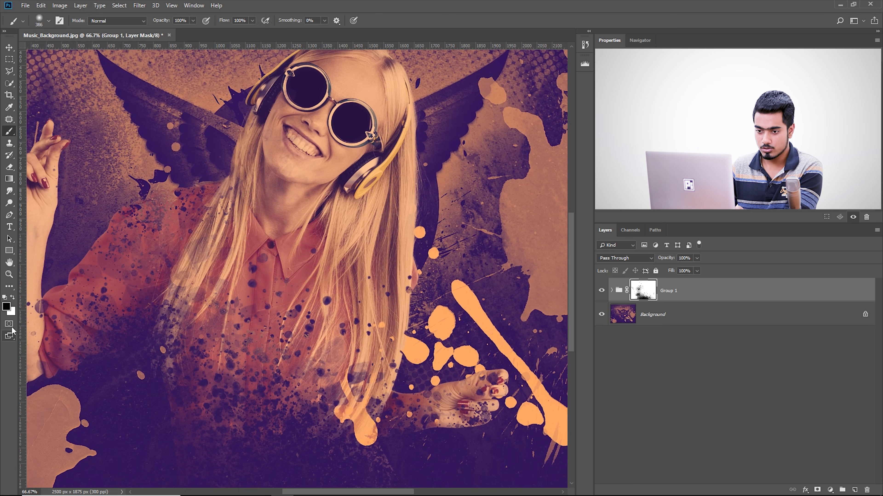
Switch the paint colour to white and clean the spatter off the neck and collar with a 98 px brush
{"action": "left_click", "coordinate": [285, 240]}
{"action": "left_click_drag", "start_coordinate": [281, 236], "coordinate": [259, 238]}
{"action": "left_click_drag", "start_coordinate": [252, 275], "coordinate": [240, 270]}
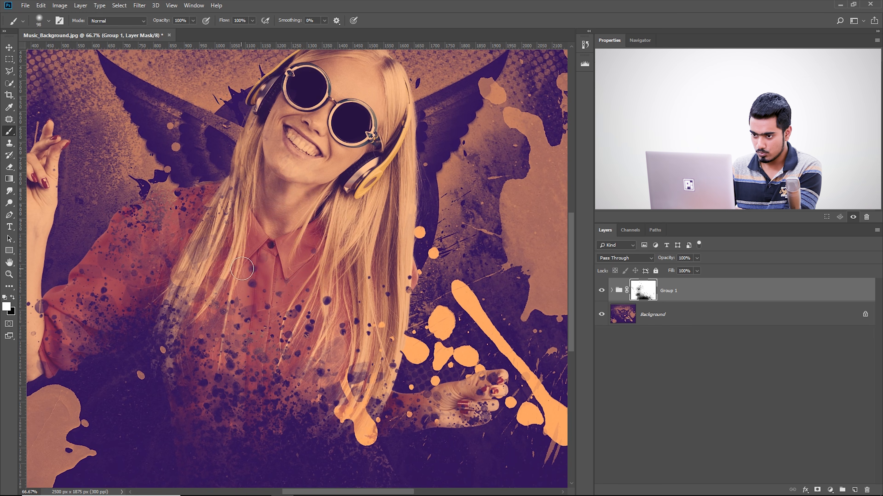
{"action": "left_click_drag", "start_coordinate": [302, 216], "coordinate": [299, 202]}
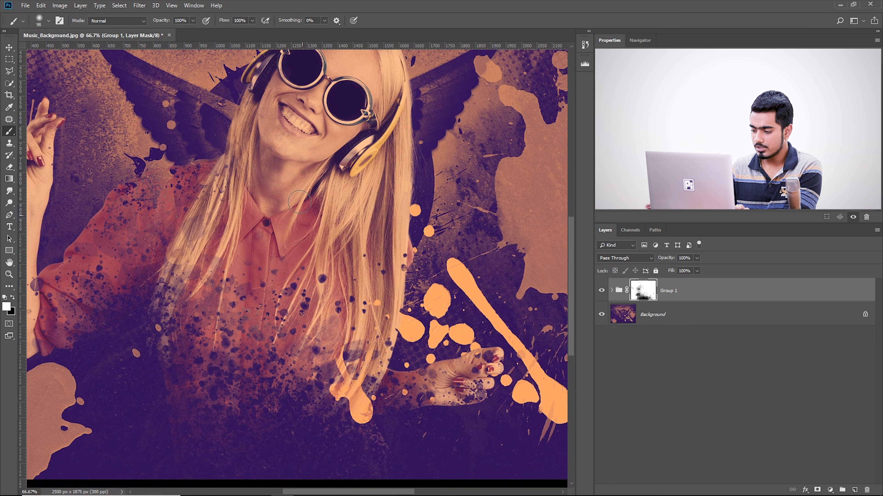
Try restoring the lower shirt on the mask with one large soft white dab at full flow
{"action": "key", "text": "ctrl+minus"}
{"action": "key", "text": "ctrl+minus"}
{"action": "key", "text": "ctrl+plus"}
{"action": "left_click_drag", "start_coordinate": [258, 391], "coordinate": [295, 390]}
{"action": "left_click", "coordinate": [300, 426]}
{"action": "key", "text": "z"}
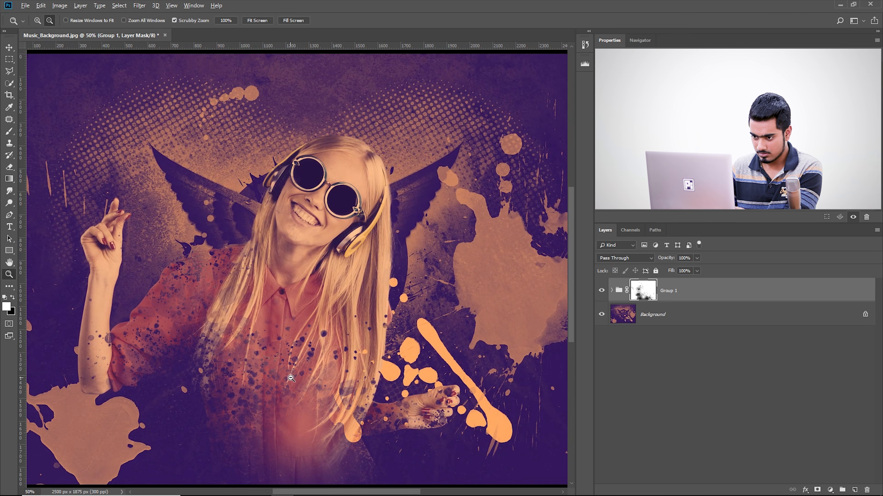
{"action": "key", "text": "ctrl+z"}
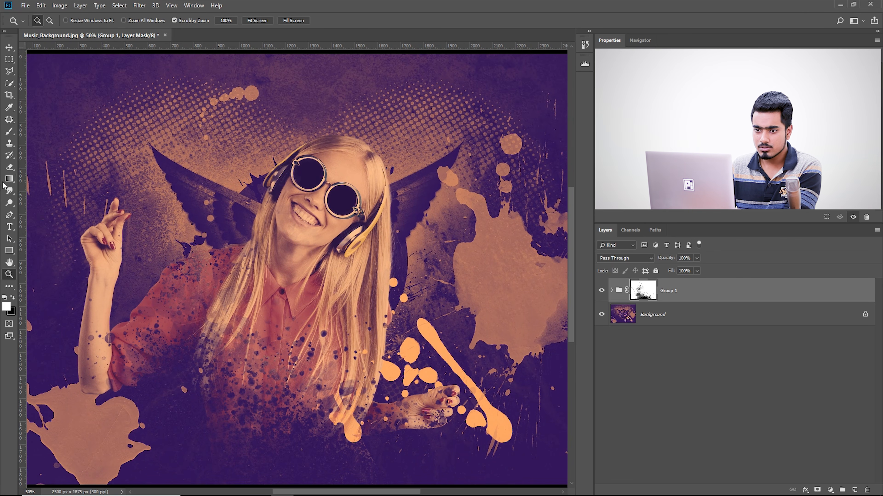
Set the brush flow to 9% and softly restore the lower shirt and shoulder in white with large brush sizes
{"action": "left_click", "coordinate": [9, 131]}
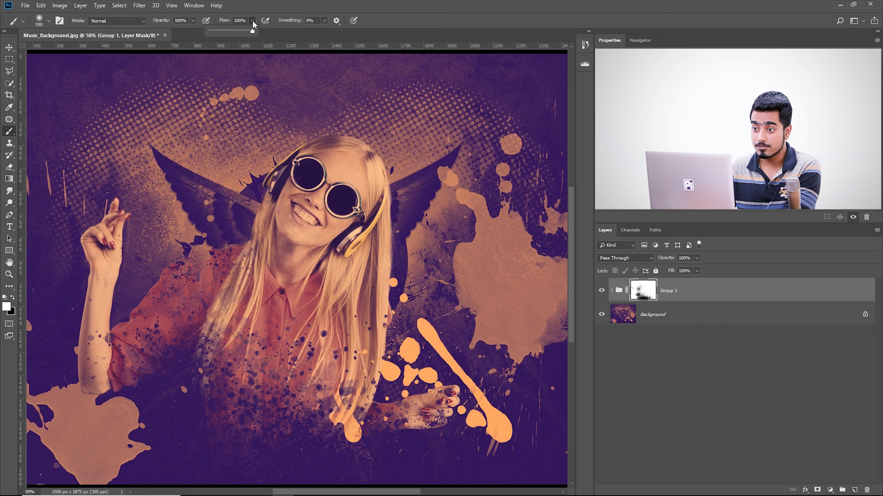
{"action": "left_click", "coordinate": [285, 2]}
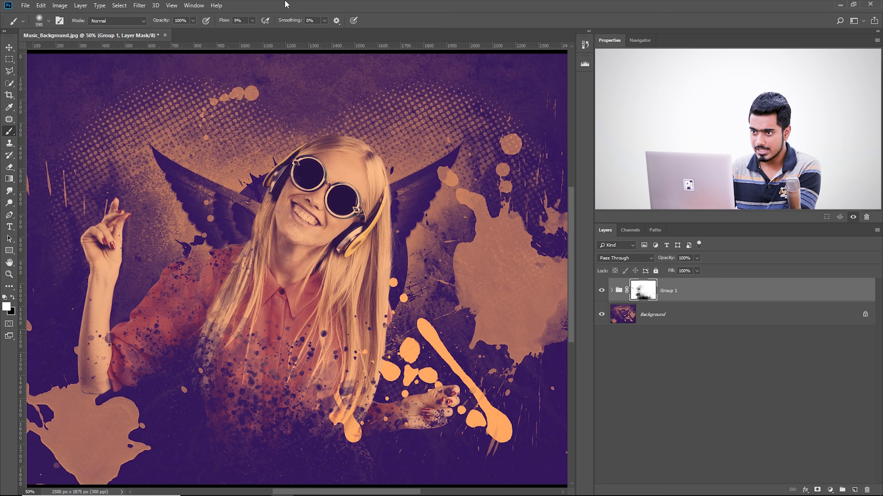
{"action": "left_click_drag", "start_coordinate": [267, 394], "coordinate": [278, 395]}
{"action": "left_click_drag", "start_coordinate": [274, 388], "coordinate": [299, 416]}
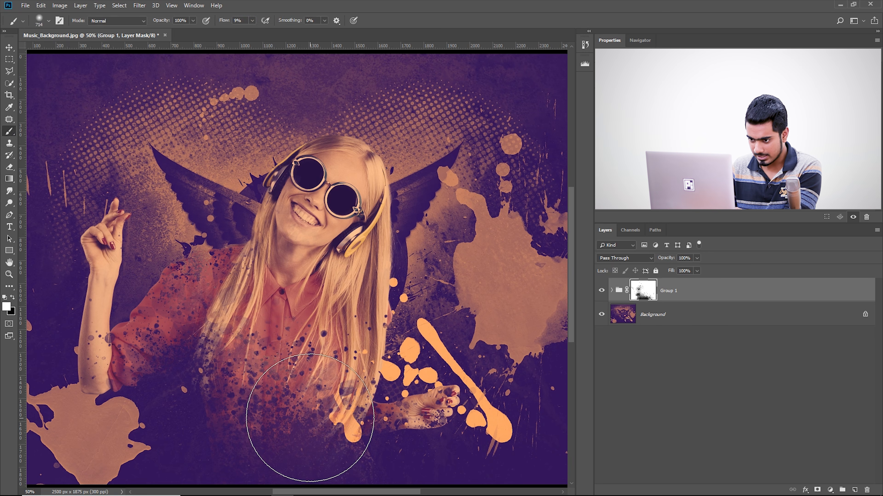
{"action": "left_click_drag", "start_coordinate": [278, 363], "coordinate": [284, 364]}
{"action": "left_click_drag", "start_coordinate": [242, 330], "coordinate": [211, 329]}
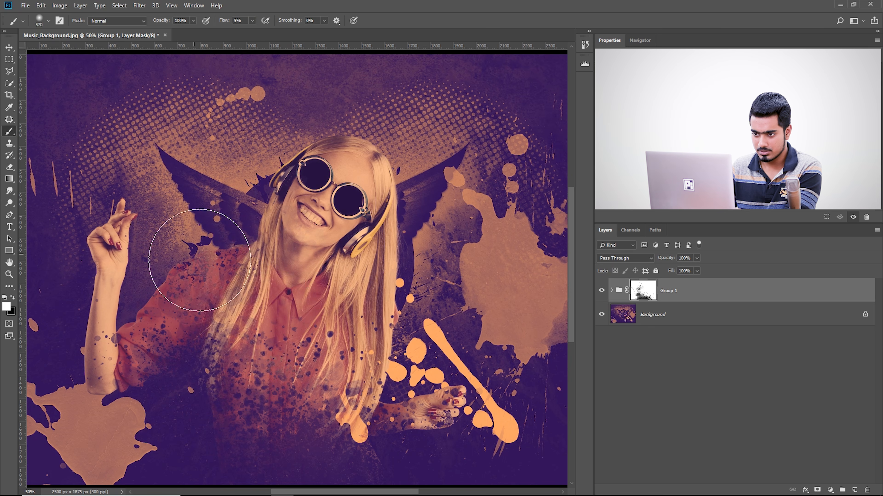
{"action": "left_click_drag", "start_coordinate": [307, 316], "coordinate": [272, 316]}
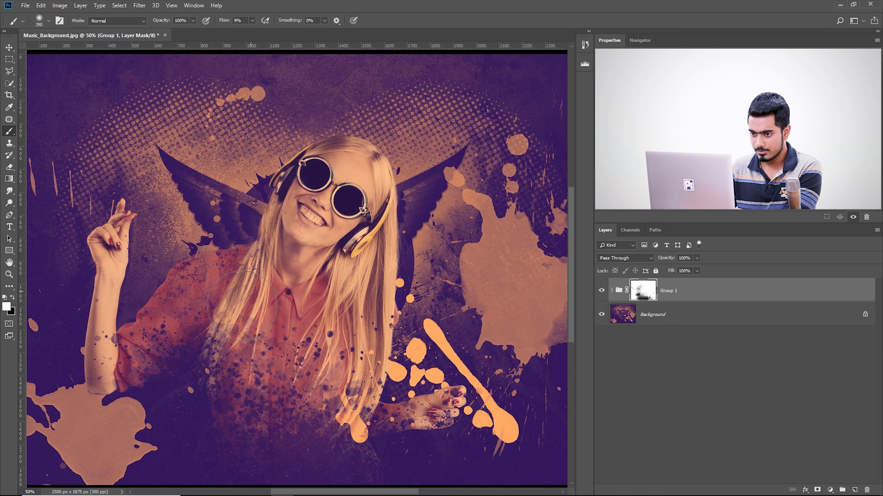
Softly restore the hair and lower torso on the mask with white, undoing one stray stroke
{"action": "left_click_drag", "start_coordinate": [335, 352], "coordinate": [367, 263]}
{"action": "left_click_drag", "start_coordinate": [367, 298], "coordinate": [341, 345]}
{"action": "mouse_move", "coordinate": [319, 387]}
{"action": "left_mouse_down"}
{"action": "mouse_move", "coordinate": [335, 411]}
{"action": "mouse_move", "coordinate": [322, 411]}
{"action": "mouse_move", "coordinate": [386, 447]}
{"action": "left_mouse_up"}
{"action": "key", "text": "ctrl+z"}
{"action": "mouse_move", "coordinate": [367, 412]}
{"action": "left_mouse_down"}
{"action": "mouse_move", "coordinate": [380, 412]}
{"action": "mouse_move", "coordinate": [382, 455]}
{"action": "left_mouse_up"}
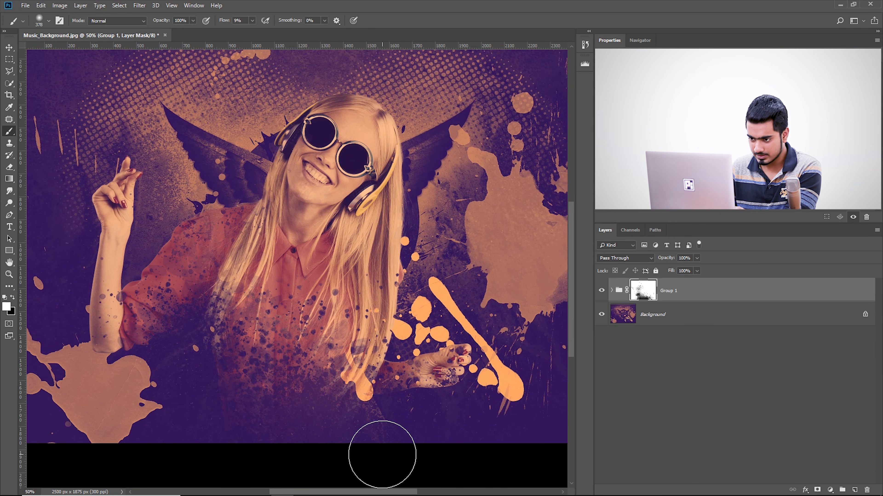
Choose the Kyle's Spatter Brushes - Pressure Control preset from the Special Effects Brushes
{"action": "left_click", "coordinate": [48, 23]}
{"action": "scroll", "coordinate": [115, 152], "scroll_direction": "down", "scroll_amount": 5}
{"action": "scroll", "coordinate": [115, 152], "scroll_direction": "up", "scroll_amount": 2}
{"action": "scroll", "coordinate": [114, 150], "scroll_direction": "up", "scroll_amount": 6}
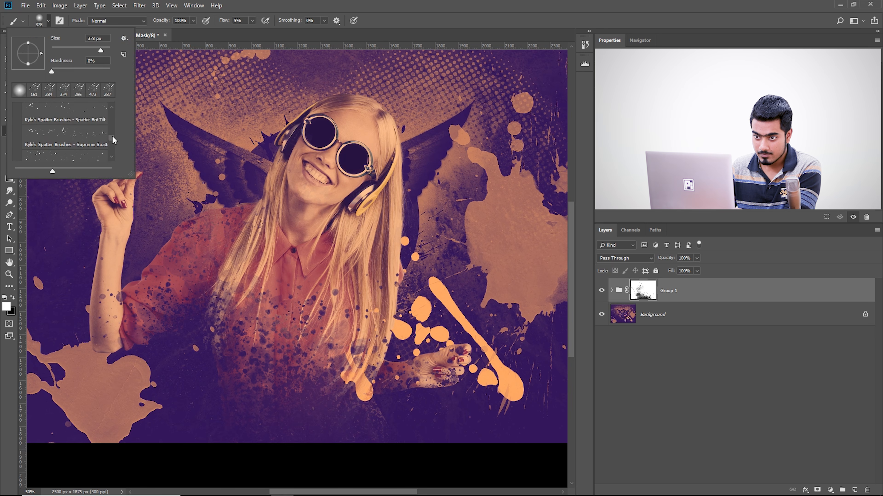
{"action": "double_click", "coordinate": [77, 131]}
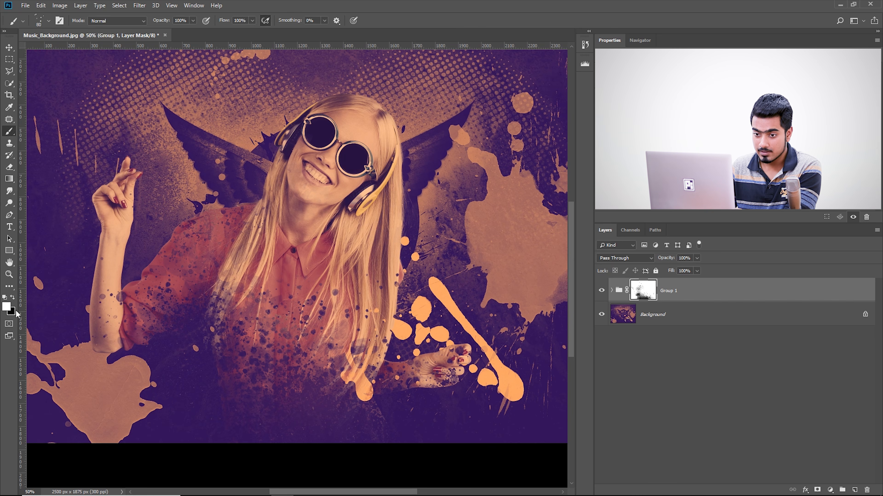
Undo the oversized spatter mark and paint smaller white spatter dots over the lower shirt at about 188 px
{"action": "left_click_drag", "start_coordinate": [276, 328], "coordinate": [317, 329]}
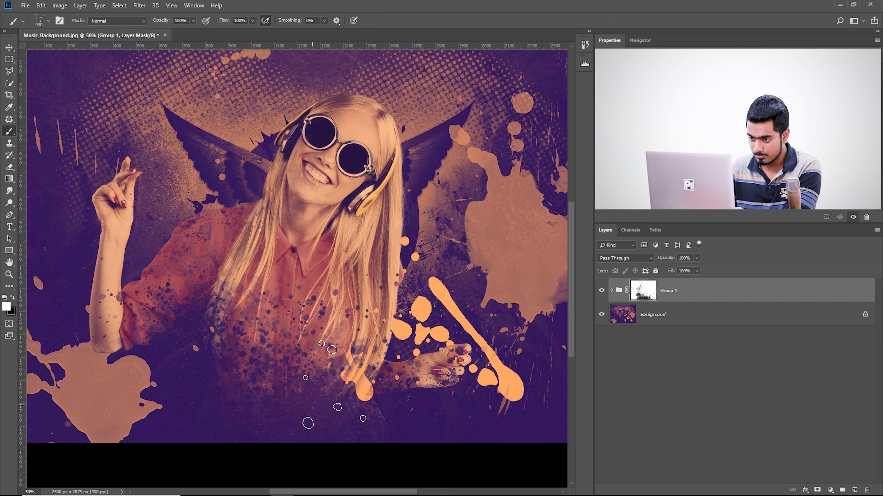
{"action": "key", "text": "ctrl+z"}
{"action": "left_click_drag", "start_coordinate": [313, 398], "coordinate": [285, 398]}
{"action": "left_click", "coordinate": [337, 377]}
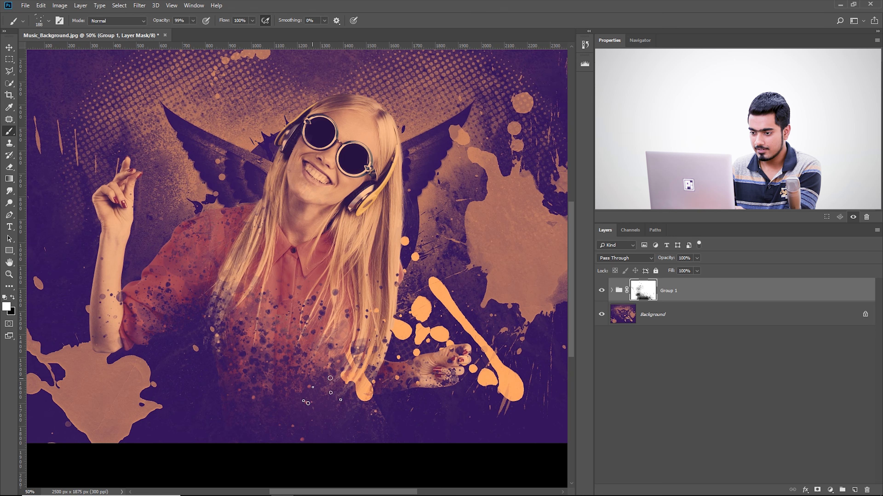
{"action": "left_click_drag", "start_coordinate": [307, 379], "coordinate": [337, 376]}
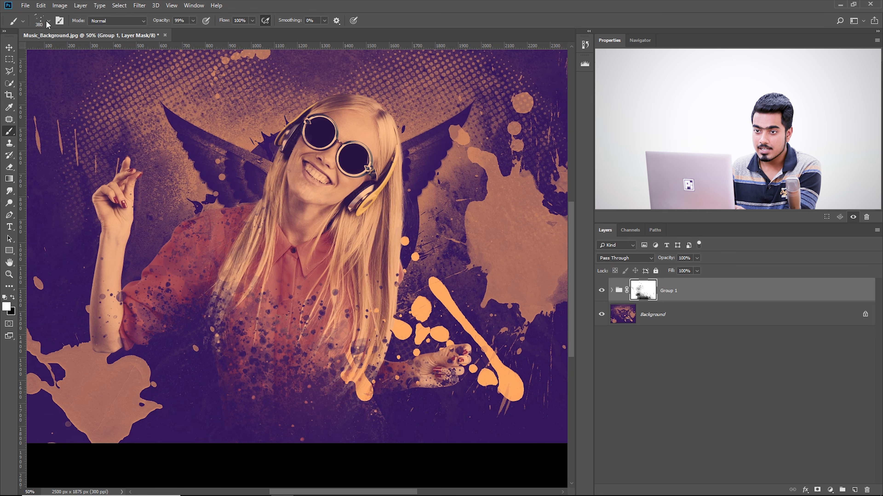
Switch to a denser Kyle's spatter brush and paint fine spatter around the lower shirt and hair ends at 220 px
{"action": "left_click", "coordinate": [48, 22]}
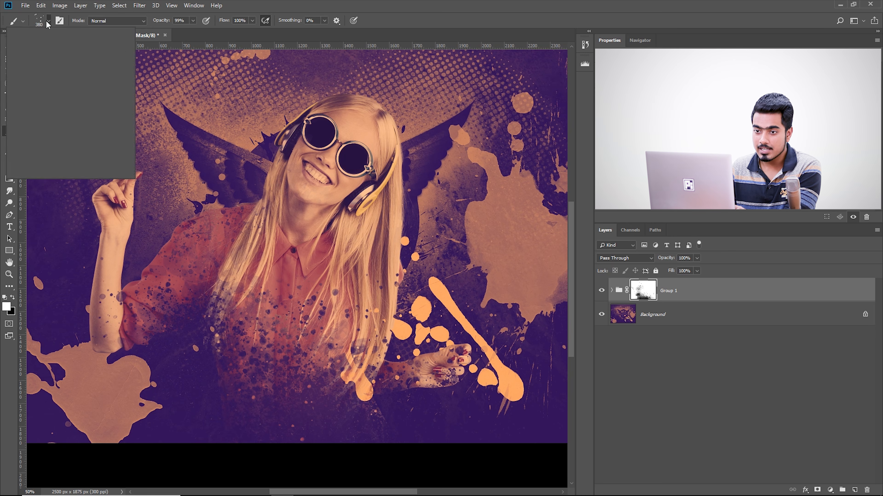
{"action": "scroll", "coordinate": [66, 149], "scroll_direction": "down", "scroll_amount": 3}
{"action": "left_click", "coordinate": [66, 138]}
{"action": "left_click", "coordinate": [321, 398]}
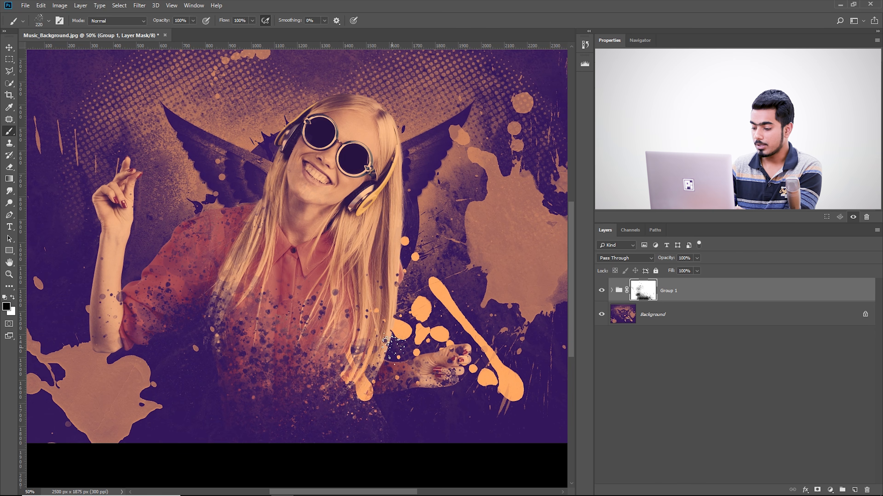
Examine the masked blending up close around the face, raised hand, hair and shirt, and in the whole composite
{"action": "key", "text": "ctrl+minus"}
{"action": "key", "text": "ctrl+0"}
{"action": "key", "text": "ctrl+plus"}
{"action": "key", "text": "ctrl+plus"}
{"action": "key", "text": "ctrl+plus"}
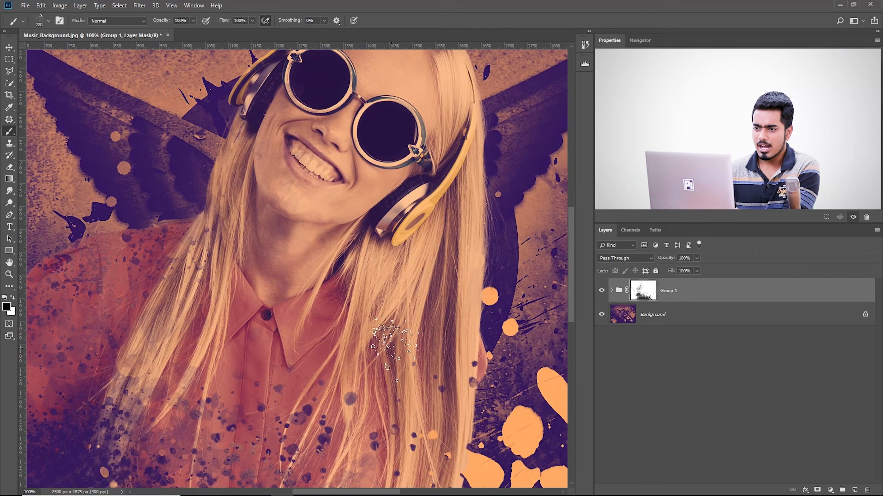
{"action": "left_click_drag", "start_coordinate": [218, 181], "coordinate": [317, 305]}
{"action": "left_click_drag", "start_coordinate": [316, 221], "coordinate": [322, 270]}
{"action": "left_click_drag", "start_coordinate": [152, 176], "coordinate": [258, 205]}
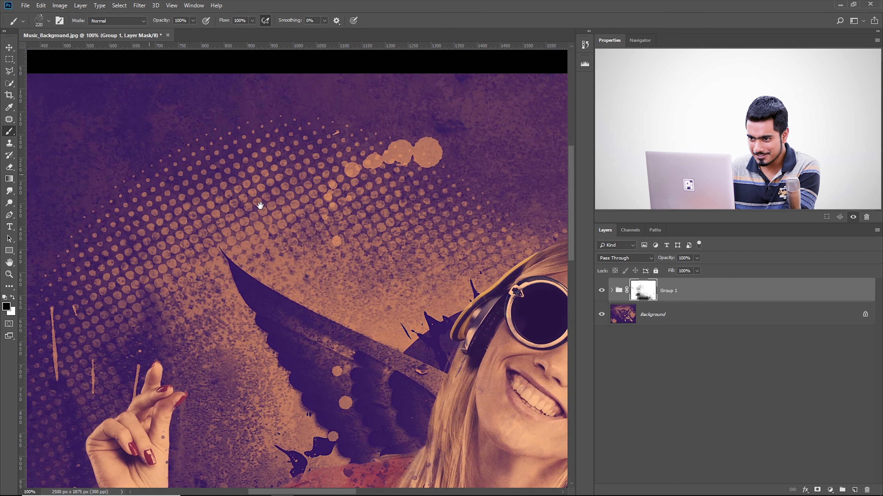
{"action": "left_click_drag", "start_coordinate": [218, 295], "coordinate": [274, 223]}
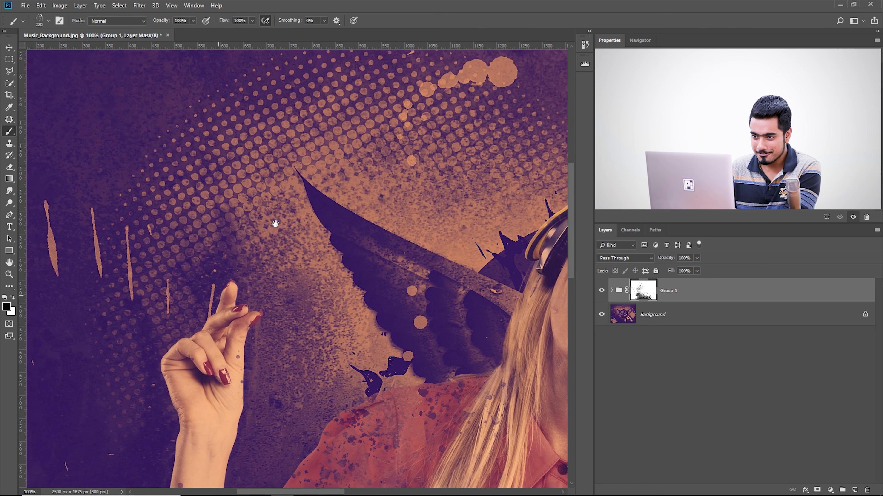
{"action": "left_click_drag", "start_coordinate": [466, 278], "coordinate": [197, 240]}
{"action": "left_click_drag", "start_coordinate": [389, 262], "coordinate": [252, 318]}
{"action": "left_click_drag", "start_coordinate": [167, 396], "coordinate": [390, 172]}
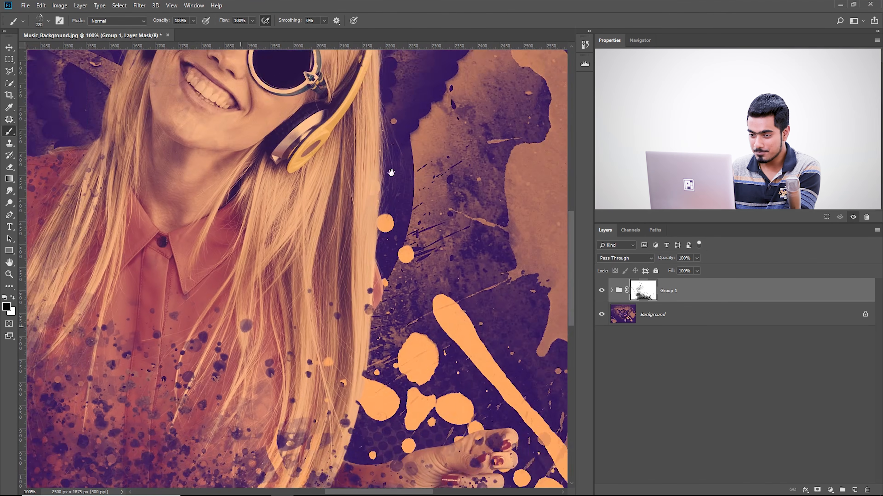
{"action": "left_click_drag", "start_coordinate": [353, 220], "coordinate": [389, 278]}
{"action": "key", "text": "ctrl+minus"}
{"action": "key", "text": "ctrl+minus"}
{"action": "key", "text": "ctrl+minus"}
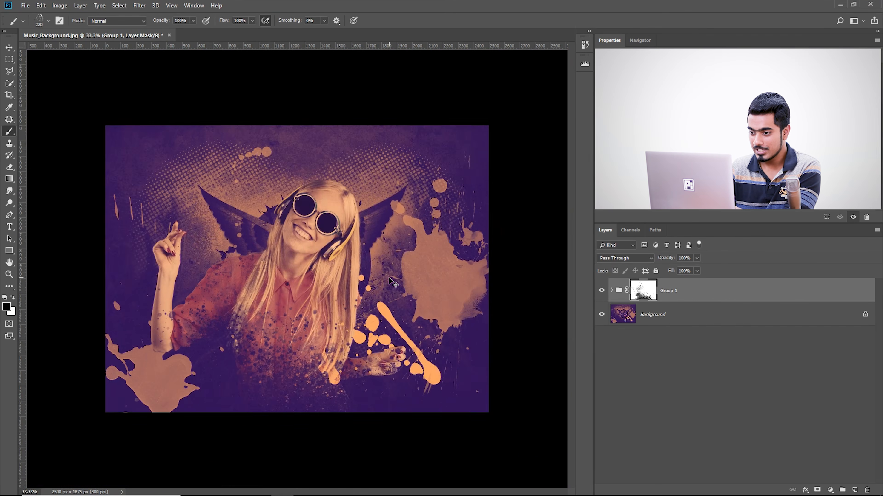
Display the Group 1 mask on its own to inspect the painted areas, and return to the composite view
{"action": "key", "text": "ctrl+plus"}
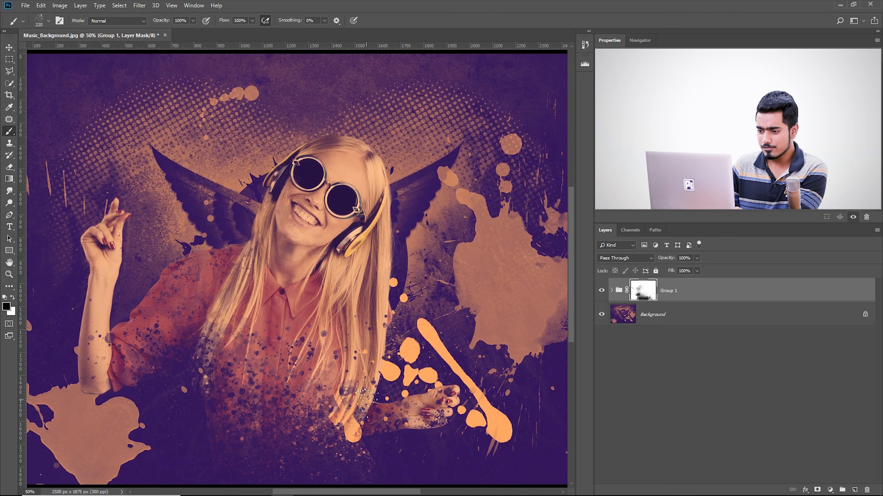
{"action": "left_click", "coordinate": [653, 290], "text": "alt"}
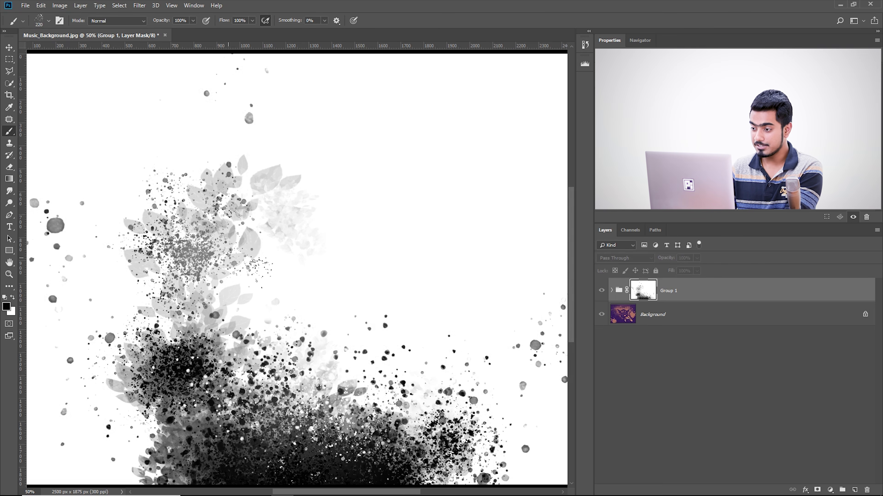
{"action": "left_click", "coordinate": [642, 293], "text": "alt"}
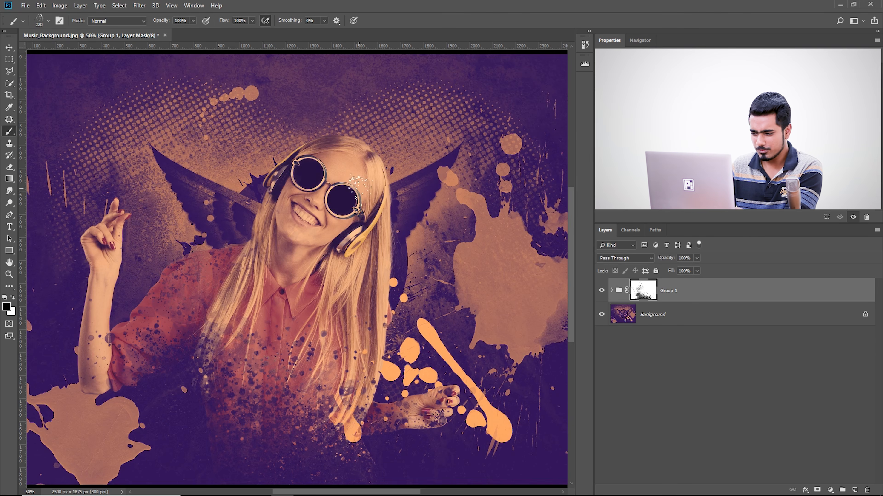
Paint white on the Group 1 mask with a soft round brush at about 191 px to clear the blotches from the chin and cheek
{"action": "key", "text": "ctrl+plus"}
{"action": "key", "text": "ctrl+plus"}
{"action": "key", "text": "ctrl+plus"}
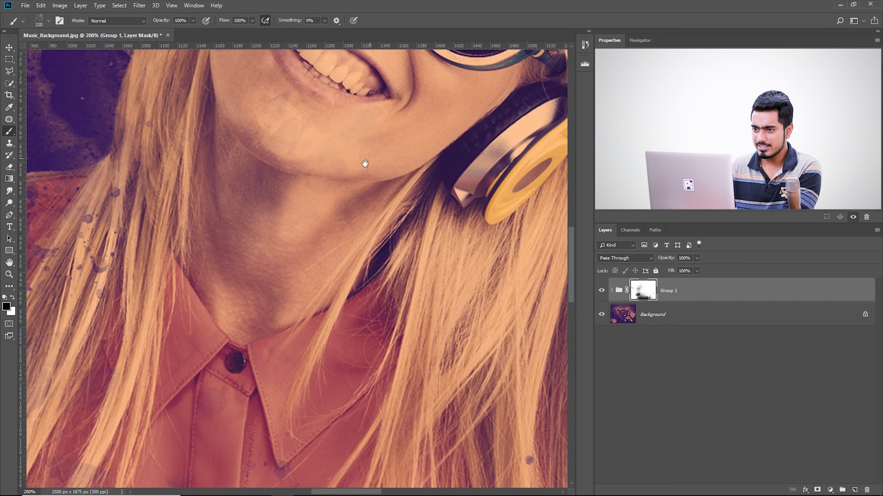
{"action": "left_click_drag", "start_coordinate": [373, 158], "coordinate": [337, 315]}
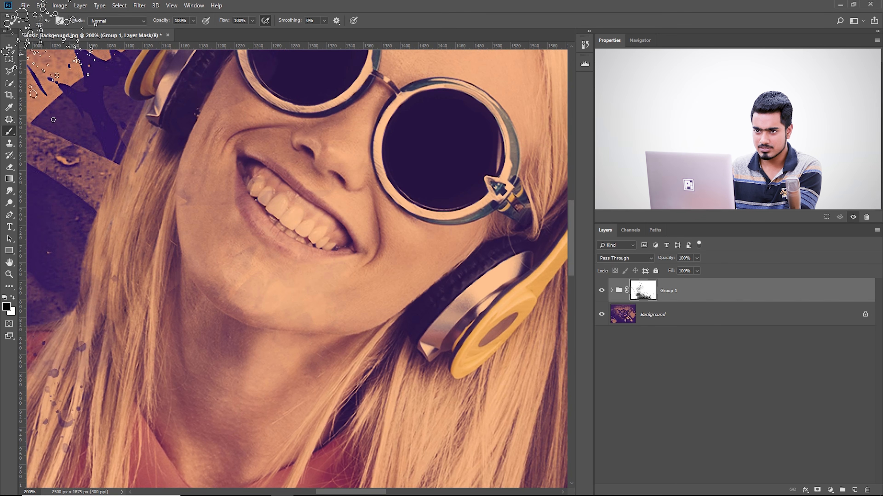
{"action": "left_click", "coordinate": [49, 21]}
{"action": "scroll", "coordinate": [94, 134], "scroll_direction": "up", "scroll_amount": 8}
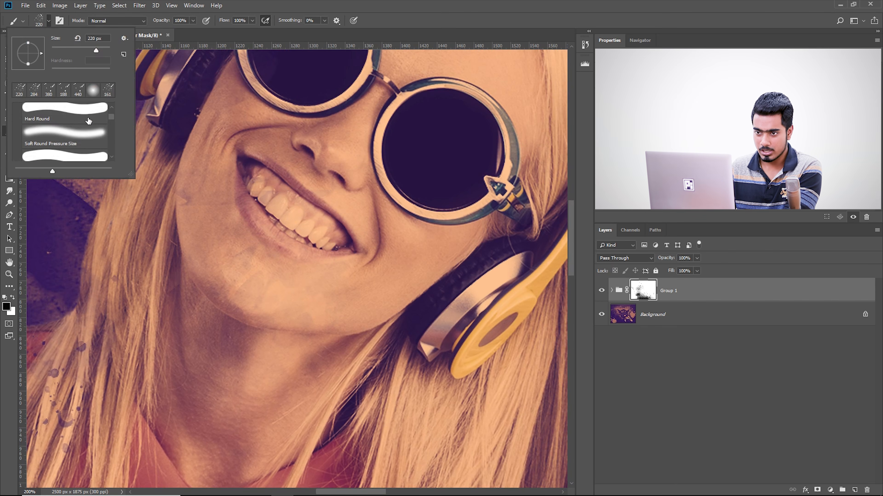
{"action": "mouse_move", "coordinate": [327, 215]}
{"action": "left_mouse_down"}
{"action": "mouse_move", "coordinate": [330, 220]}
{"action": "mouse_move", "coordinate": [272, 246]}
{"action": "mouse_move", "coordinate": [264, 210]}
{"action": "left_mouse_up"}
{"action": "key", "text": "x"}
{"action": "left_click_drag", "start_coordinate": [236, 171], "coordinate": [185, 302]}
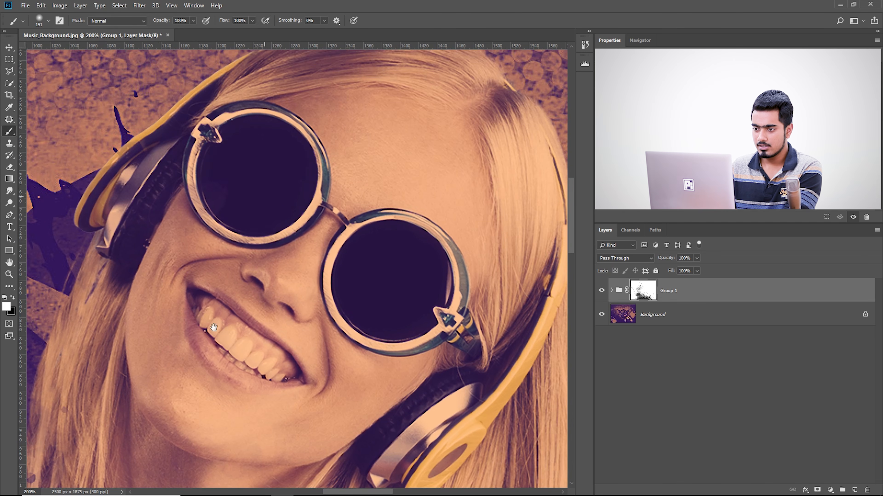
Continue restoring the face, headphones and nearby hair on the mask with the soft white brush at 239 to 271 px
{"action": "mouse_move", "coordinate": [437, 284]}
{"action": "left_mouse_down"}
{"action": "mouse_move", "coordinate": [495, 118]}
{"action": "mouse_move", "coordinate": [491, 127]}
{"action": "left_mouse_up"}
{"action": "left_click_drag", "start_coordinate": [366, 364], "coordinate": [409, 286]}
{"action": "left_click_drag", "start_coordinate": [389, 191], "coordinate": [294, 381]}
{"action": "left_click_drag", "start_coordinate": [224, 241], "coordinate": [316, 315]}
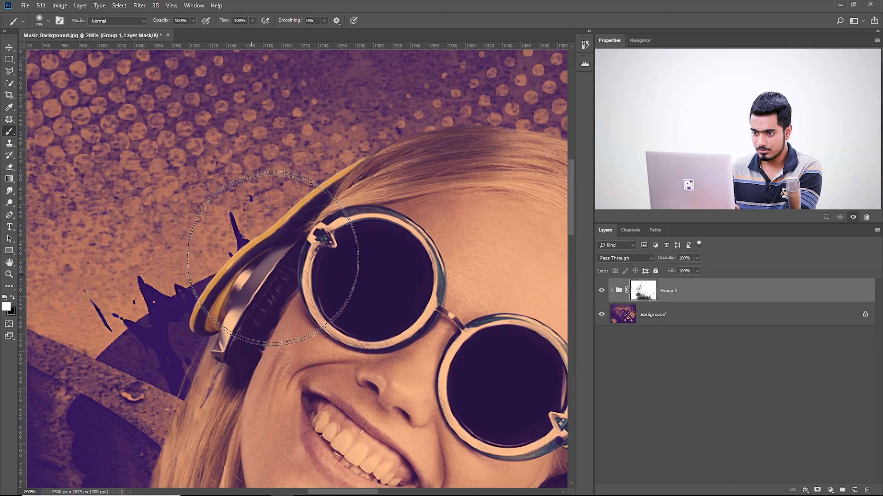
{"action": "left_click_drag", "start_coordinate": [352, 281], "coordinate": [20, 211]}
{"action": "left_click_drag", "start_coordinate": [272, 331], "coordinate": [361, 165]}
{"action": "left_click_drag", "start_coordinate": [224, 263], "coordinate": [437, 223]}
{"action": "mouse_move", "coordinate": [140, 159]}
{"action": "left_mouse_down"}
{"action": "mouse_move", "coordinate": [248, 246]}
{"action": "mouse_move", "coordinate": [239, 254]}
{"action": "left_mouse_up"}
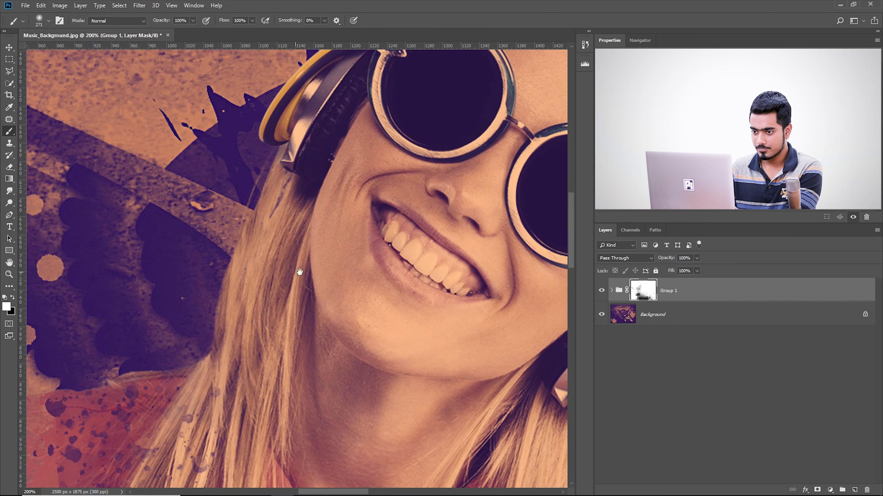
{"action": "left_click_drag", "start_coordinate": [338, 280], "coordinate": [3, 174]}
Nest the masked Group 1 inside a new group
{"action": "key", "text": "ctrl+minus"}
{"action": "key", "text": "ctrl+minus"}
{"action": "key", "text": "ctrl+minus"}
{"action": "key", "text": "ctrl+minus"}
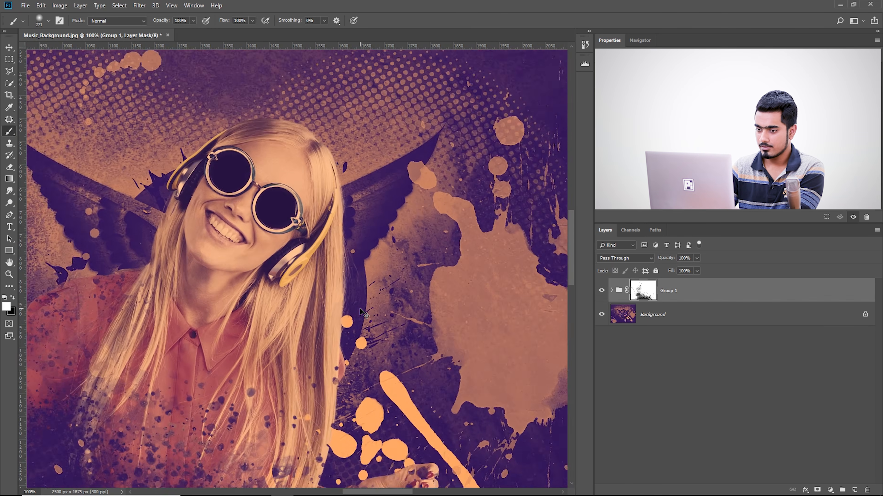
{"action": "key", "text": "ctrl+plus"}
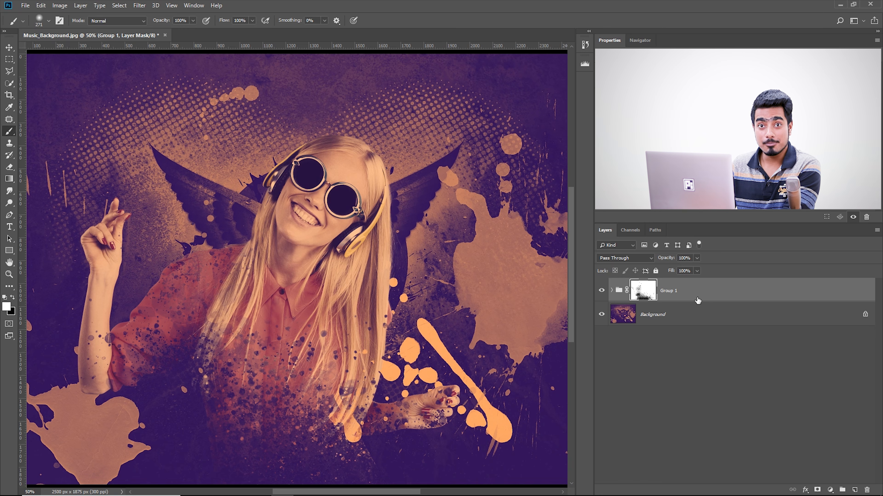
{"action": "key", "text": "ctrl+g"}
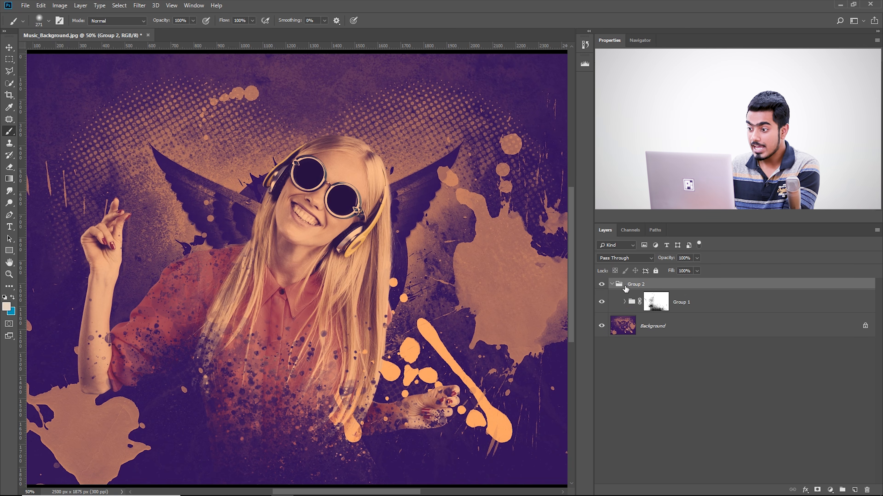
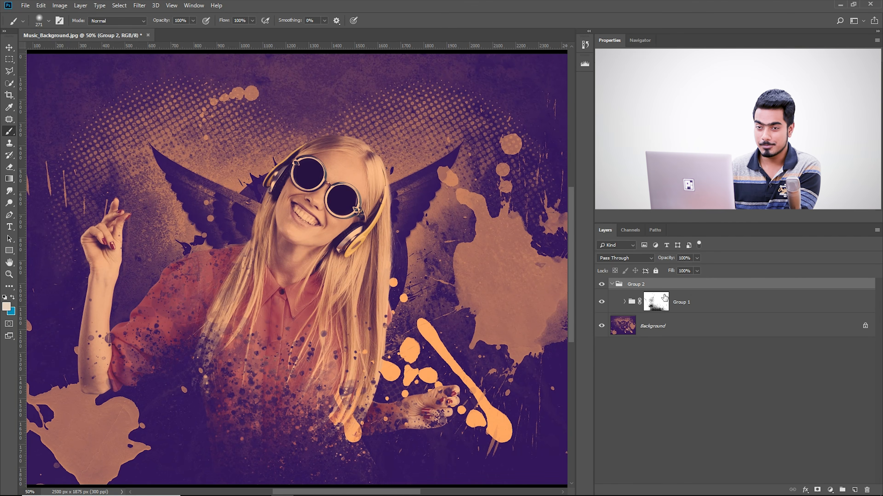
Add a layer mask to Group 2 and enlarge the soft brush to about 867 px
{"action": "left_click", "coordinate": [818, 490]}
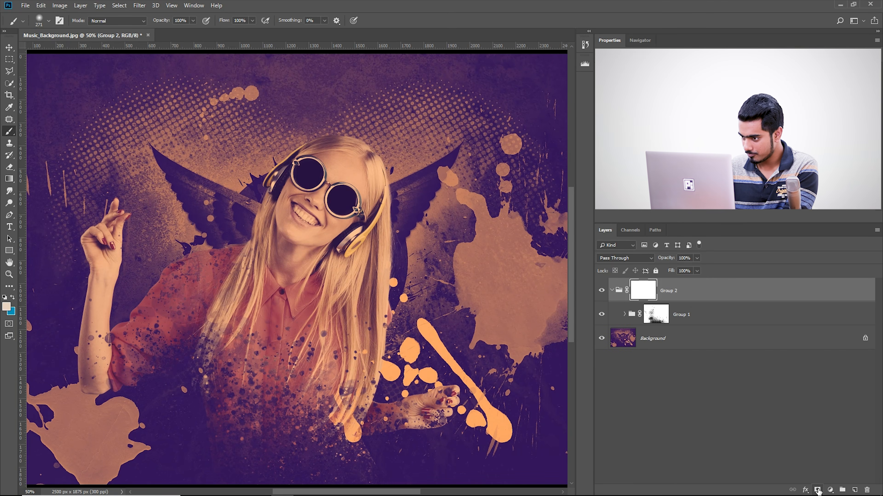
{"action": "left_click", "coordinate": [45, 25]}
{"action": "left_click_drag", "start_coordinate": [295, 363], "coordinate": [333, 369]}
{"action": "left_click_drag", "start_coordinate": [309, 366], "coordinate": [312, 293]}
{"action": "left_click_drag", "start_coordinate": [271, 337], "coordinate": [299, 339]}
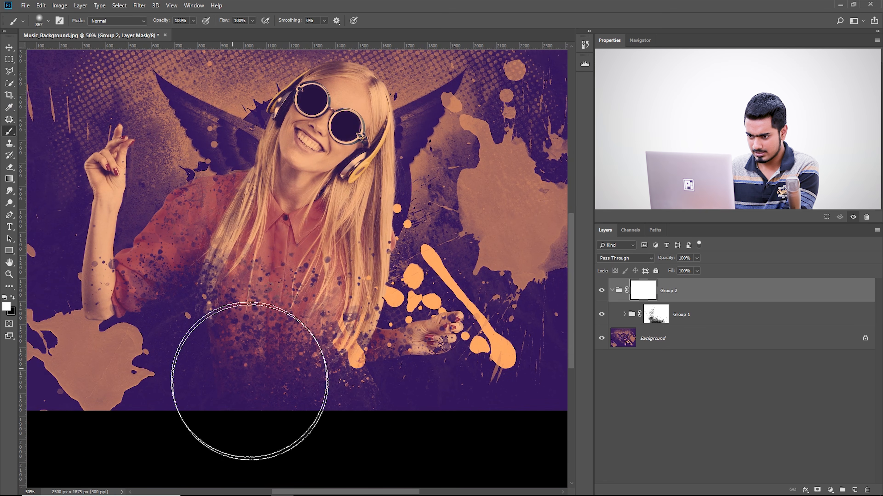
Paint black on the Group 2 mask over the lower shirt and torso with the soft brush at about 815 and 647 px
{"action": "key", "text": "x"}
{"action": "left_click", "coordinate": [228, 353]}
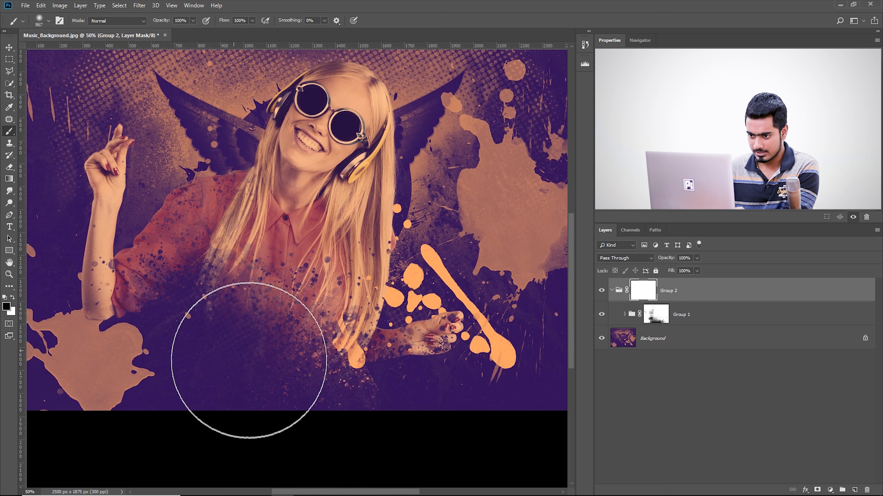
{"action": "key", "text": "ctrl+z"}
{"action": "left_click_drag", "start_coordinate": [245, 373], "coordinate": [381, 458]}
{"action": "left_click", "coordinate": [258, 364]}
{"action": "key", "text": "ctrl+z"}
{"action": "left_click_drag", "start_coordinate": [298, 382], "coordinate": [280, 381]}
{"action": "left_click", "coordinate": [218, 313]}
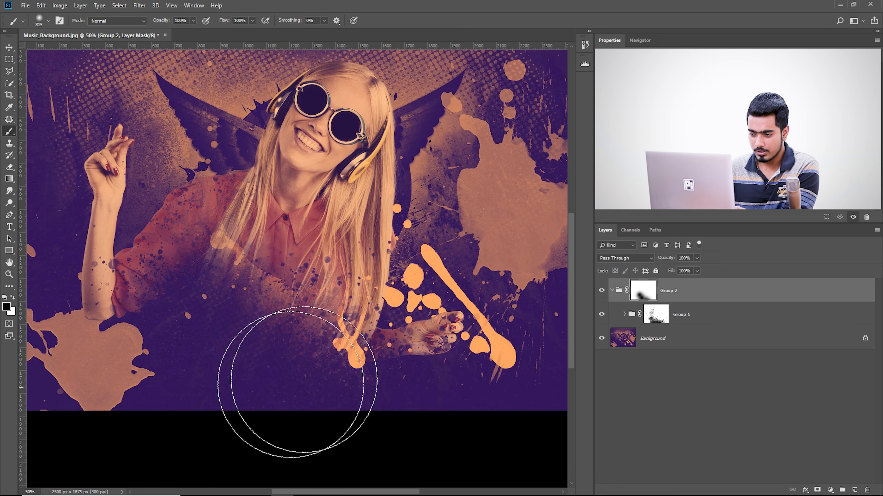
{"action": "left_click_drag", "start_coordinate": [354, 352], "coordinate": [340, 327]}
{"action": "left_click", "coordinate": [395, 384]}
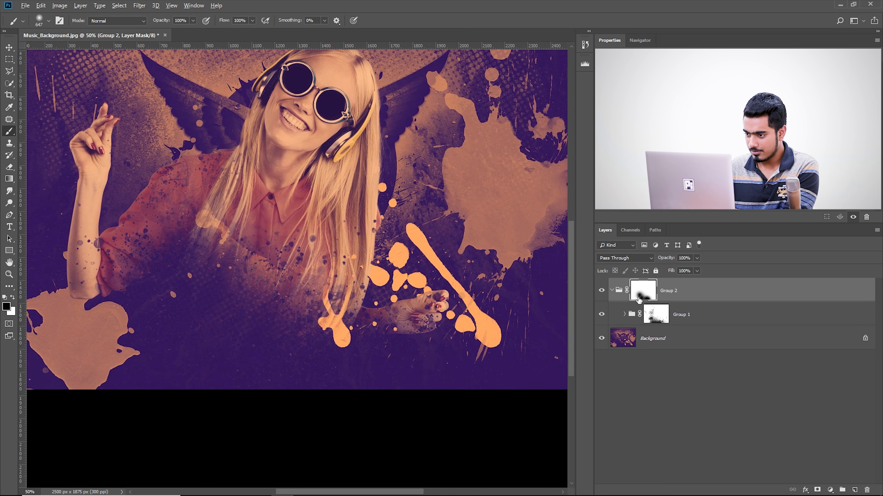
Extend the black painting on the Group 2 mask over the sleeve and shoulder beside the raised arm, using the soft brush at 651 px
{"action": "left_click", "coordinate": [639, 298], "text": "alt"}
{"action": "left_click", "coordinate": [639, 299], "text": "alt"}
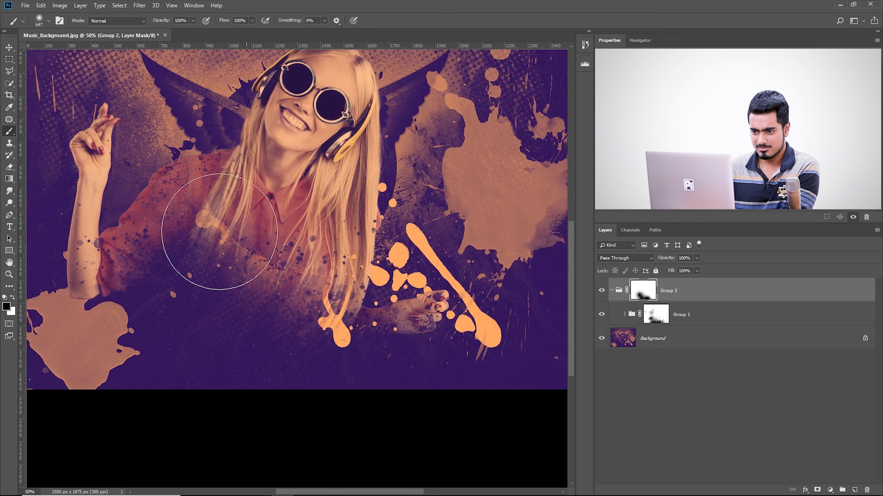
{"action": "left_click_drag", "start_coordinate": [290, 251], "coordinate": [319, 267]}
{"action": "mouse_move", "coordinate": [183, 194]}
{"action": "left_mouse_down"}
{"action": "mouse_move", "coordinate": [201, 193]}
{"action": "mouse_move", "coordinate": [191, 170]}
{"action": "mouse_move", "coordinate": [204, 179]}
{"action": "left_mouse_up"}
{"action": "left_click", "coordinate": [202, 167]}
{"action": "key", "text": "ctrl+z"}
{"action": "left_click", "coordinate": [217, 192]}
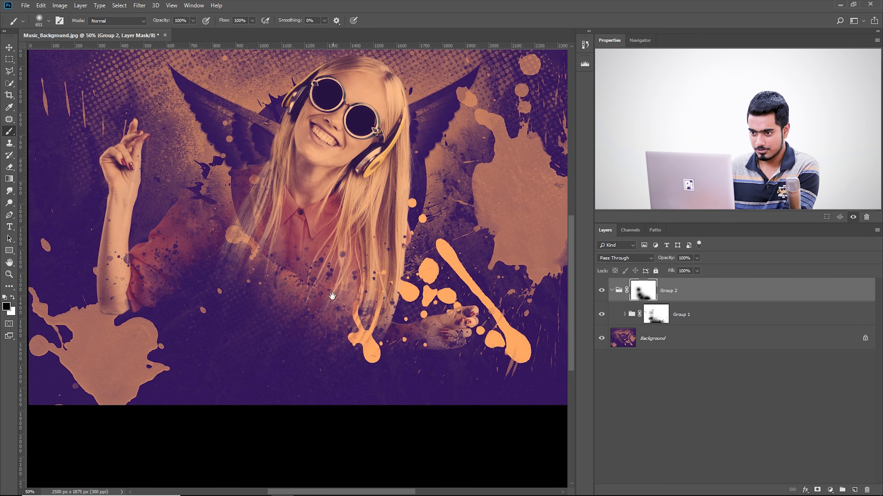
{"action": "left_click_drag", "start_coordinate": [333, 322], "coordinate": [323, 294]}
Display the Group 2 mask on its own, fill the gaps along its lower edge with black, and return to the composite view
{"action": "left_click", "coordinate": [638, 295], "text": "alt"}
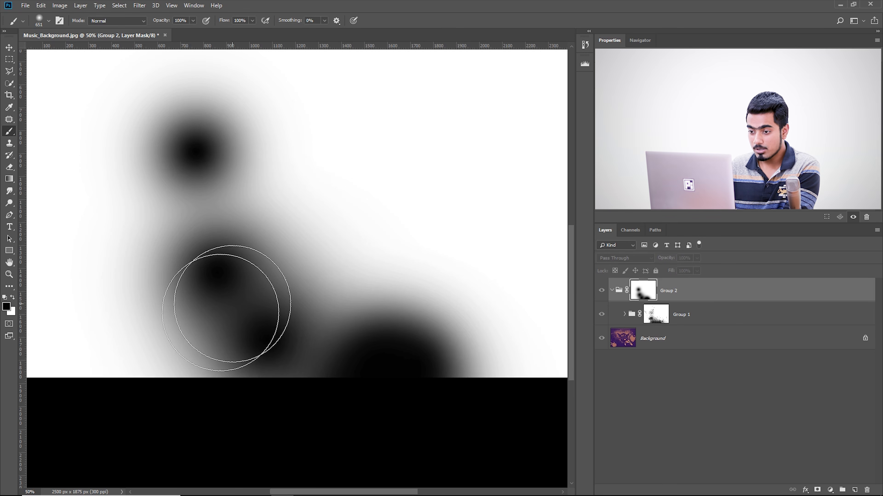
{"action": "mouse_move", "coordinate": [332, 332]}
{"action": "left_mouse_down"}
{"action": "mouse_move", "coordinate": [306, 401]}
{"action": "mouse_move", "coordinate": [183, 410]}
{"action": "left_mouse_up"}
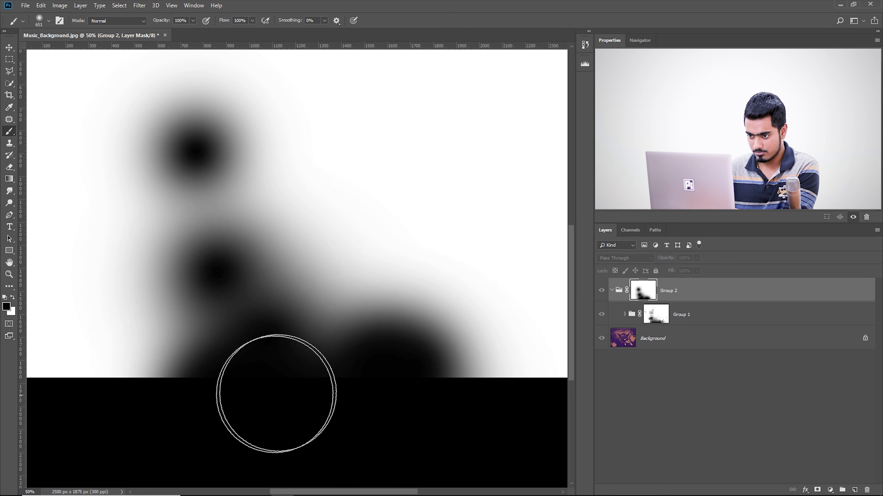
{"action": "left_click", "coordinate": [652, 294], "text": "alt"}
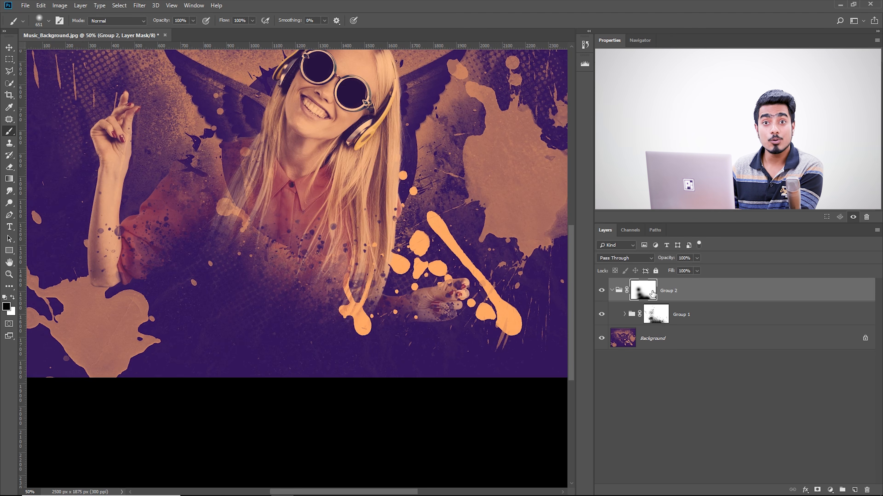
Apply a Color Halftone filter with a maximum radius of 15 pixels to the isolated Group 2 mask, and return to the composite view
{"action": "left_click", "coordinate": [648, 293], "text": "alt"}
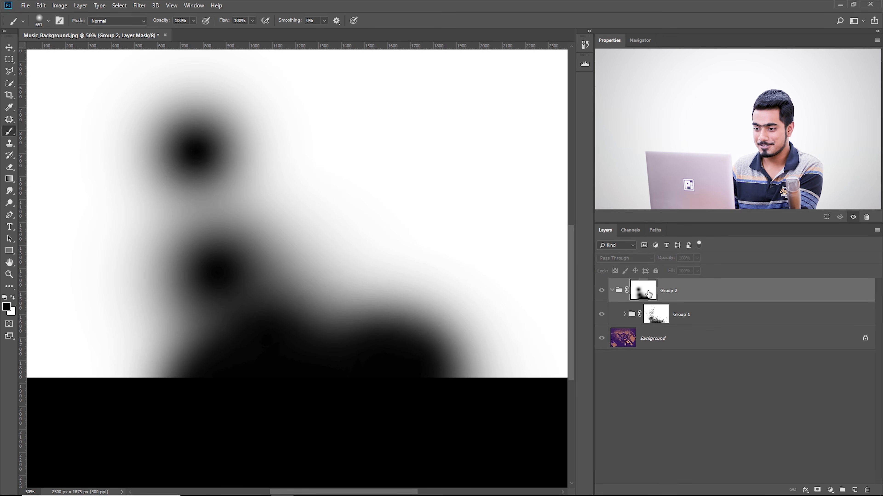
{"action": "left_click", "coordinate": [138, 6]}
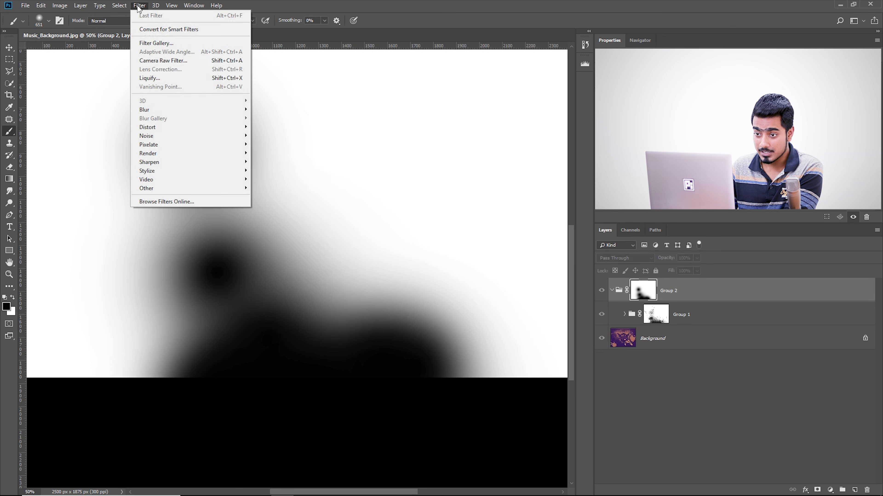
{"action": "mouse_move", "coordinate": [196, 144]}
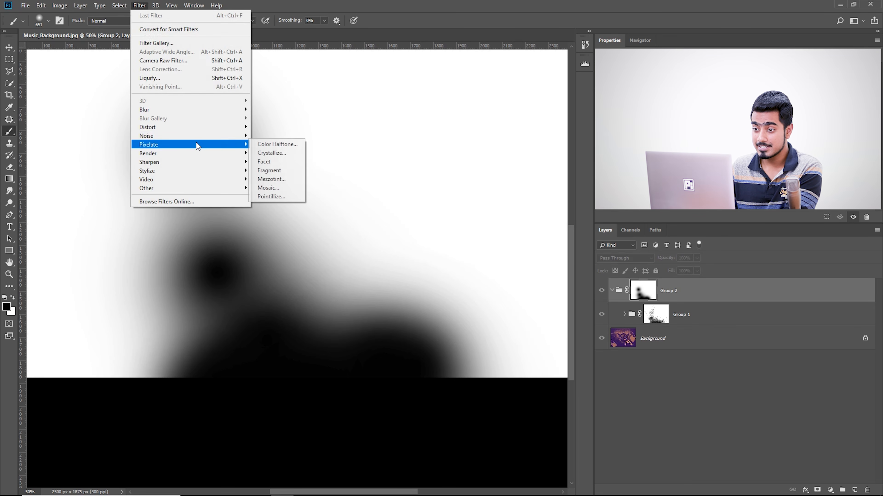
{"action": "left_click", "coordinate": [265, 145]}
{"action": "left_click_drag", "start_coordinate": [486, 146], "coordinate": [477, 162]}
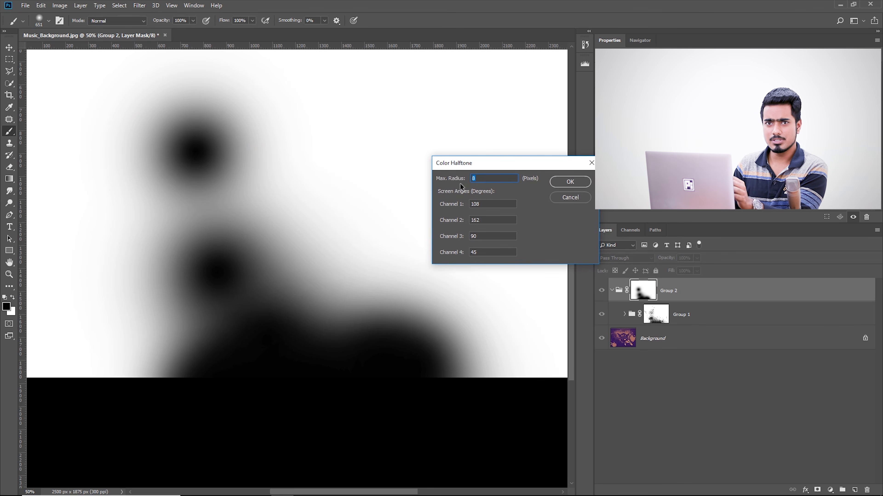
{"action": "type", "text": "15"}
{"action": "left_click", "coordinate": [570, 182]}
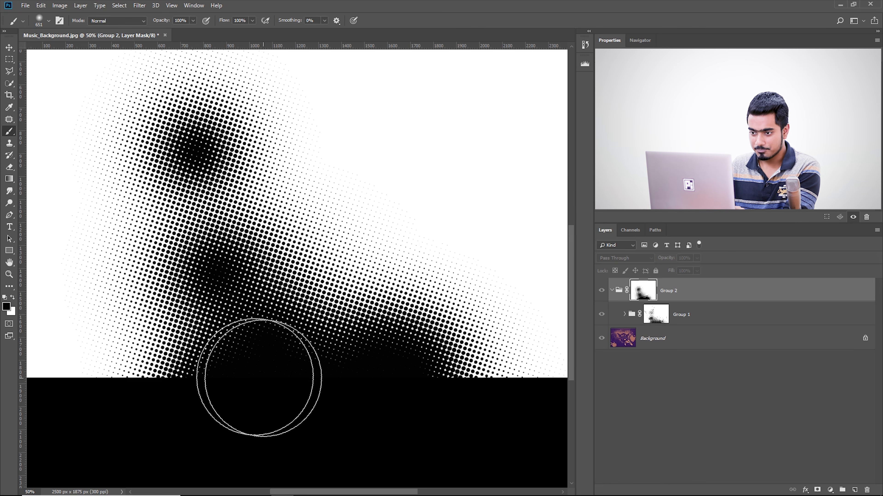
{"action": "left_click_drag", "start_coordinate": [265, 209], "coordinate": [272, 245]}
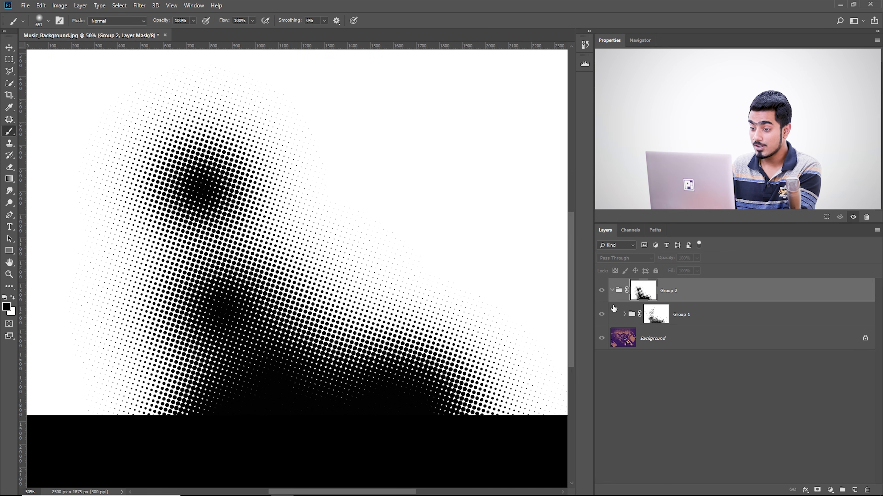
{"action": "left_click", "coordinate": [643, 294], "text": "alt"}
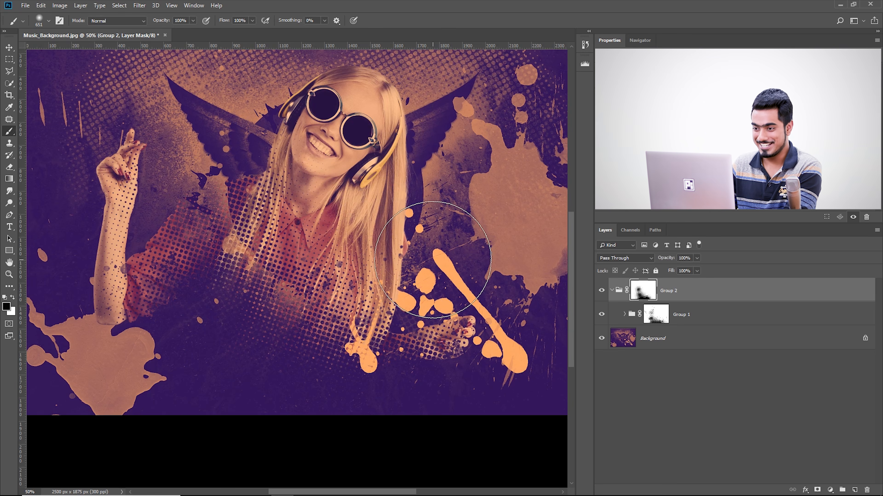
Try reducing the density of the Group 2 mask, and set it back to full
{"action": "key", "text": "ctrl+minus"}
{"action": "key", "text": "ctrl+plus"}
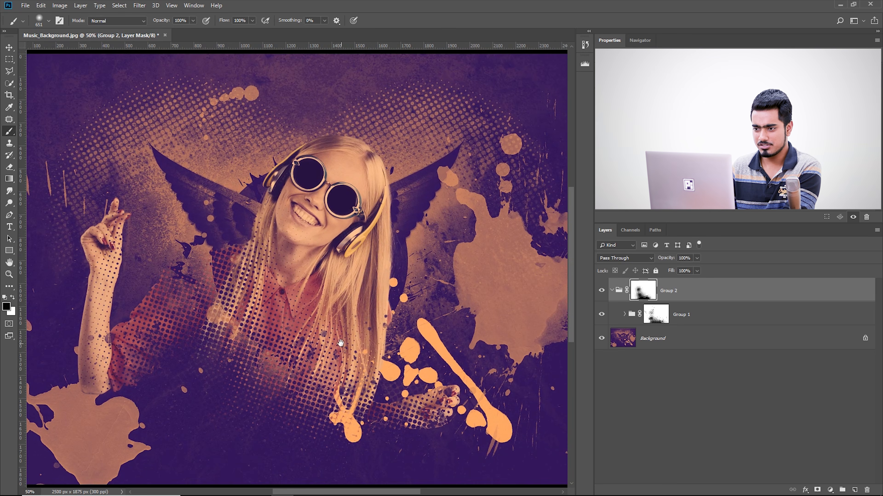
{"action": "left_click_drag", "start_coordinate": [336, 333], "coordinate": [340, 291]}
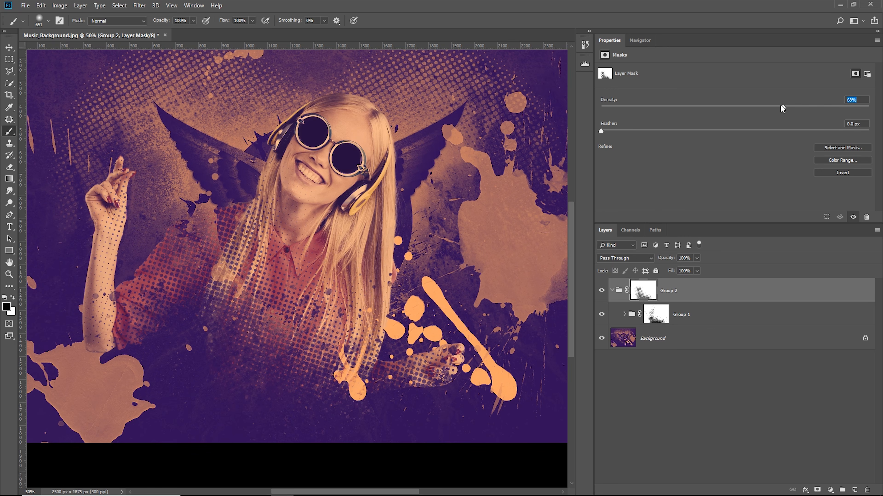
{"action": "left_click_drag", "start_coordinate": [693, 107], "coordinate": [638, 107]}
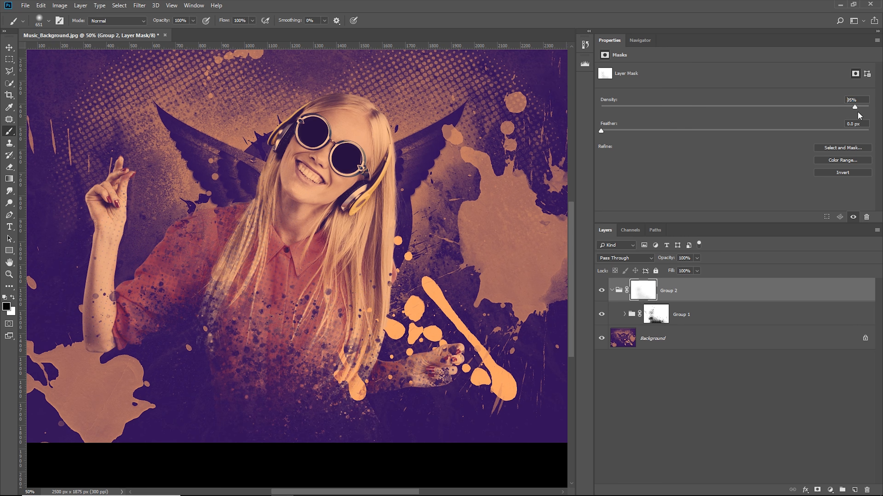
{"action": "left_click_drag", "start_coordinate": [858, 113], "coordinate": [879, 117]}
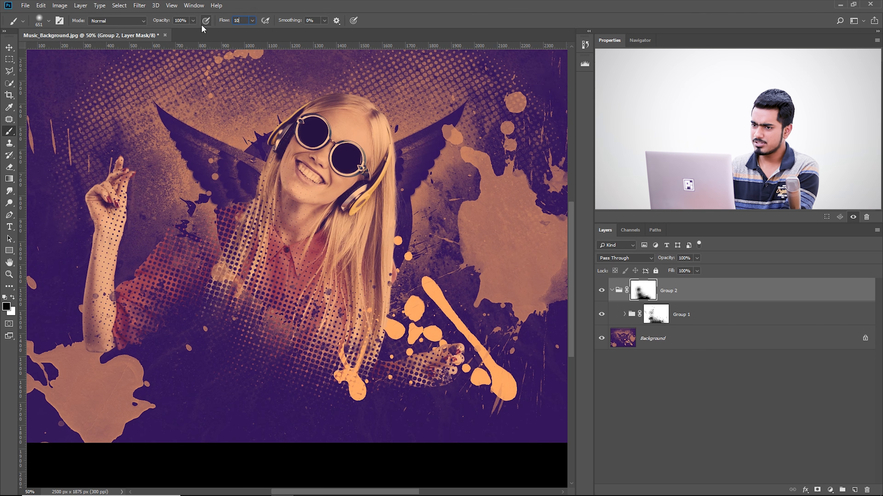
Paint white at 10% flow on the Group 2 mask to soften the halftone over the shirt, shoulder and hair
{"action": "left_click_drag", "start_coordinate": [234, 402], "coordinate": [237, 402]}
{"action": "mouse_move", "coordinate": [250, 324]}
{"action": "left_mouse_down"}
{"action": "mouse_move", "coordinate": [302, 339]}
{"action": "mouse_move", "coordinate": [262, 379]}
{"action": "mouse_move", "coordinate": [303, 325]}
{"action": "mouse_move", "coordinate": [219, 245]}
{"action": "mouse_move", "coordinate": [240, 263]}
{"action": "mouse_move", "coordinate": [228, 239]}
{"action": "mouse_move", "coordinate": [251, 264]}
{"action": "mouse_move", "coordinate": [244, 313]}
{"action": "mouse_move", "coordinate": [220, 316]}
{"action": "mouse_move", "coordinate": [196, 301]}
{"action": "mouse_move", "coordinate": [200, 279]}
{"action": "left_mouse_up"}
{"action": "key", "text": "x"}
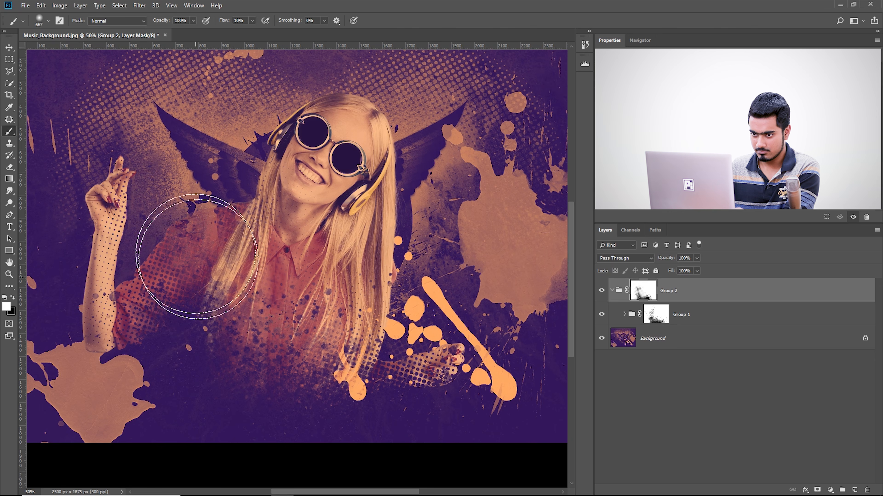
Try restoring the raised hand and lower shirt with white at 40% flow, and undo those strokes
{"action": "mouse_move", "coordinate": [101, 217]}
{"action": "left_mouse_down"}
{"action": "mouse_move", "coordinate": [94, 195]}
{"action": "mouse_move", "coordinate": [82, 230]}
{"action": "mouse_move", "coordinate": [94, 209]}
{"action": "left_mouse_up"}
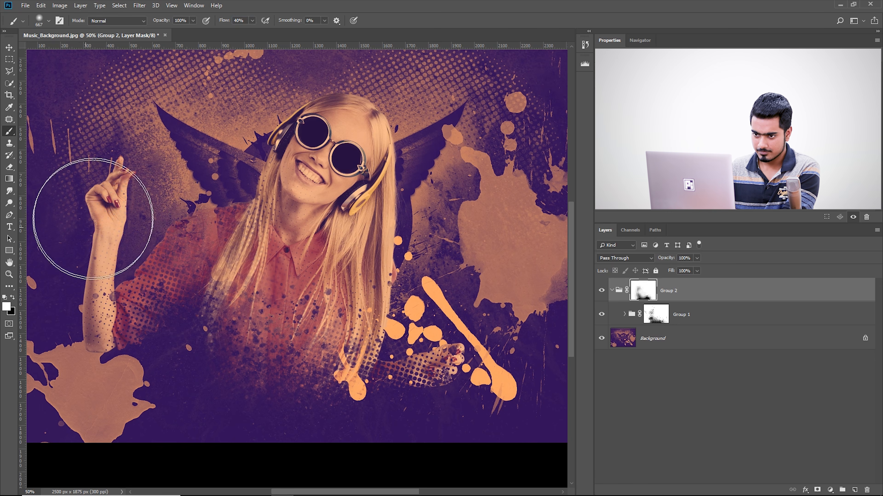
{"action": "left_click_drag", "start_coordinate": [268, 349], "coordinate": [299, 349], "text": "alt"}
{"action": "left_click_drag", "start_coordinate": [305, 356], "coordinate": [336, 386]}
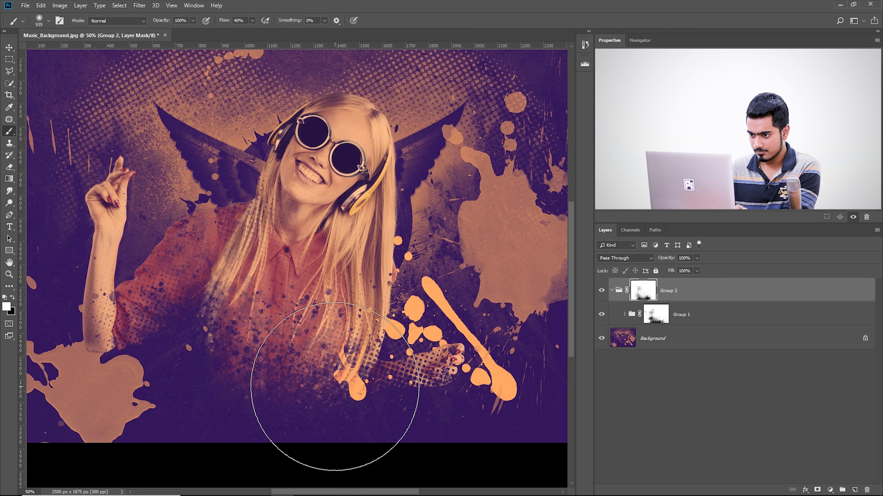
{"action": "key", "text": "x"}
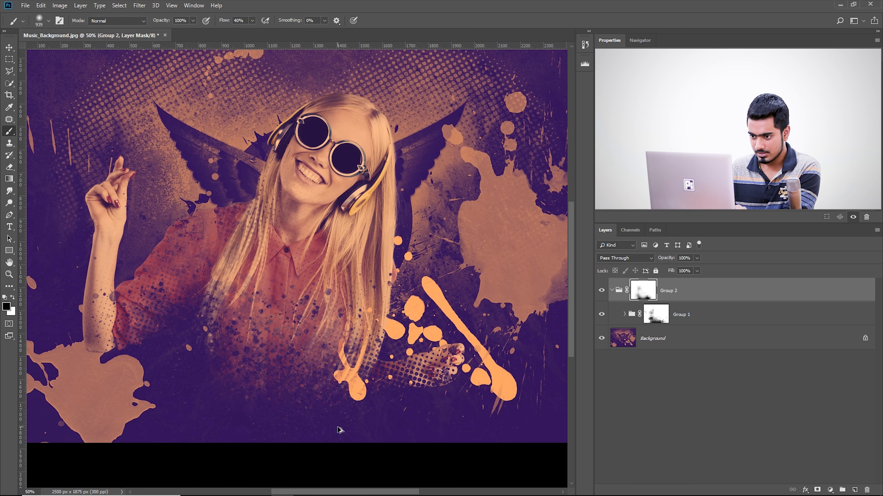
{"action": "key", "text": "ctrl+z"}
{"action": "key", "text": "x"}
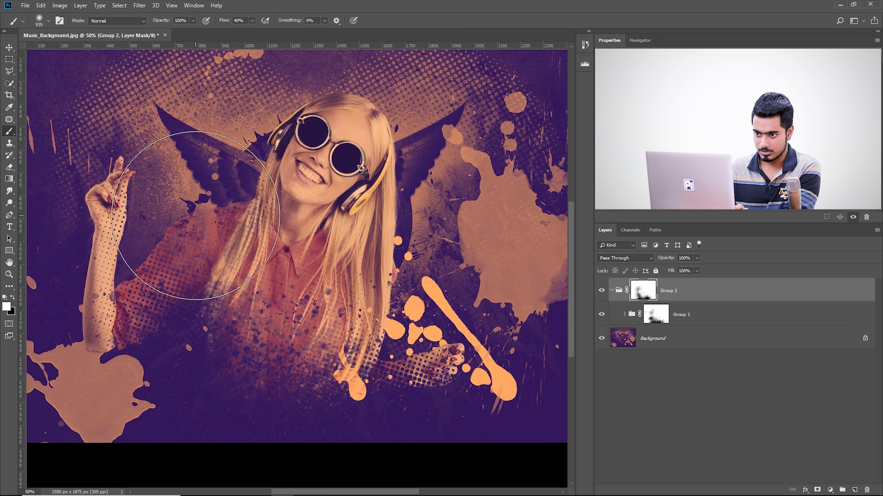
Paint white at 40% flow on the Group 2 mask over the lower hand, face and hair with the soft brush at 863 and 730 px
{"action": "left_click_drag", "start_coordinate": [426, 290], "coordinate": [415, 290], "text": "alt"}
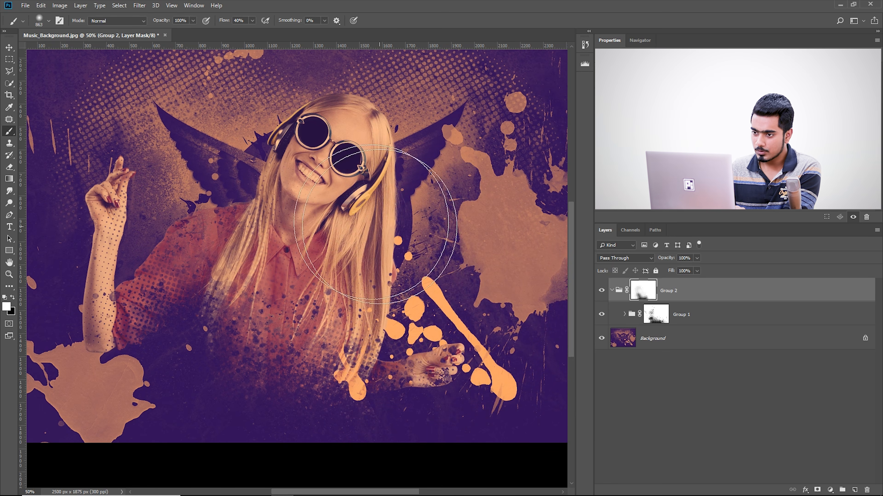
{"action": "key", "text": "ctrl+plus"}
{"action": "key", "text": "ctrl+plus"}
{"action": "key", "text": "ctrl+plus"}
{"action": "left_click_drag", "start_coordinate": [331, 154], "coordinate": [354, 297]}
{"action": "scroll", "coordinate": [346, 298], "scroll_direction": "down", "scroll_amount": 6, "text": "alt"}
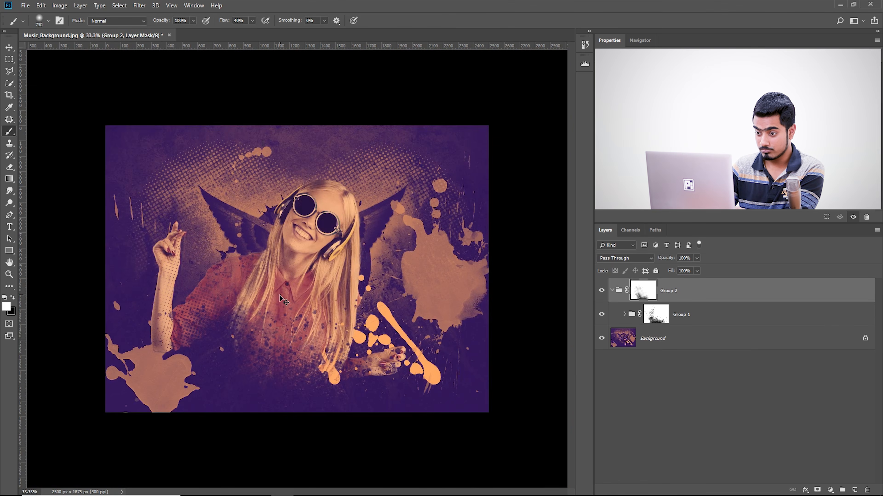
Toggle the visibility of Group 2 and its mask to compare the image with and without the halftone effect
{"action": "scroll", "coordinate": [280, 298], "scroll_direction": "up", "scroll_amount": 1, "text": "alt"}
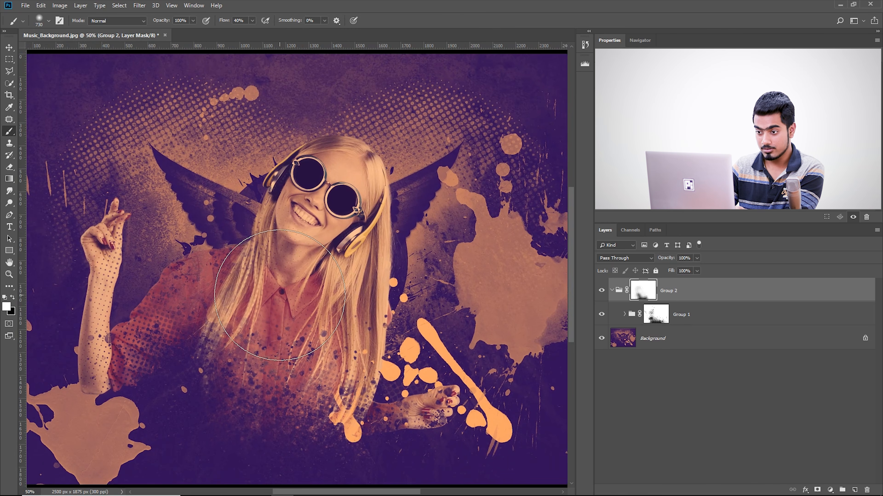
{"action": "left_click", "coordinate": [602, 292]}
{"action": "left_click", "coordinate": [601, 291]}
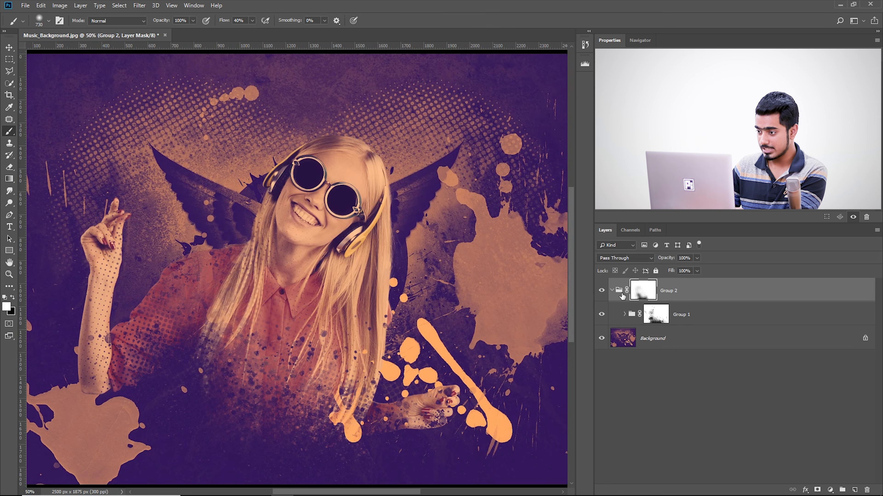
{"action": "left_click", "coordinate": [648, 293], "text": "shift"}
{"action": "left_click", "coordinate": [649, 292], "text": "shift"}
{"action": "left_click", "coordinate": [649, 292], "text": "shift"}
{"action": "left_click", "coordinate": [649, 293], "text": "shift"}
Restore the lower edge of the torso with white on the mask using a 502 px soft brush, and collapse Group 2
{"action": "left_click_drag", "start_coordinate": [323, 461], "coordinate": [292, 464]}
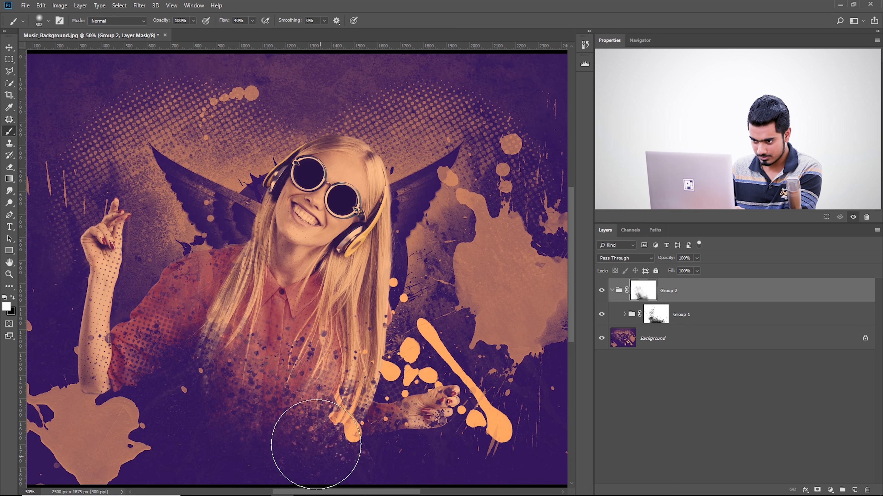
{"action": "left_click_drag", "start_coordinate": [323, 459], "coordinate": [255, 446]}
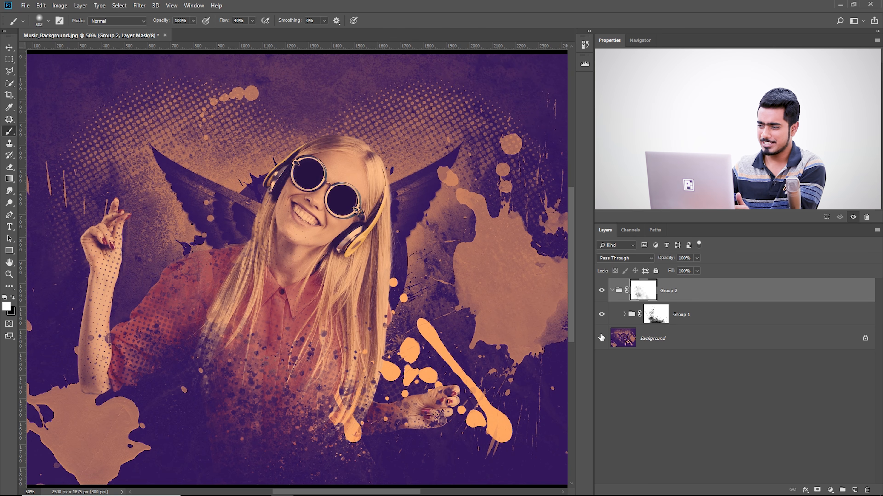
{"action": "left_click", "coordinate": [612, 291]}
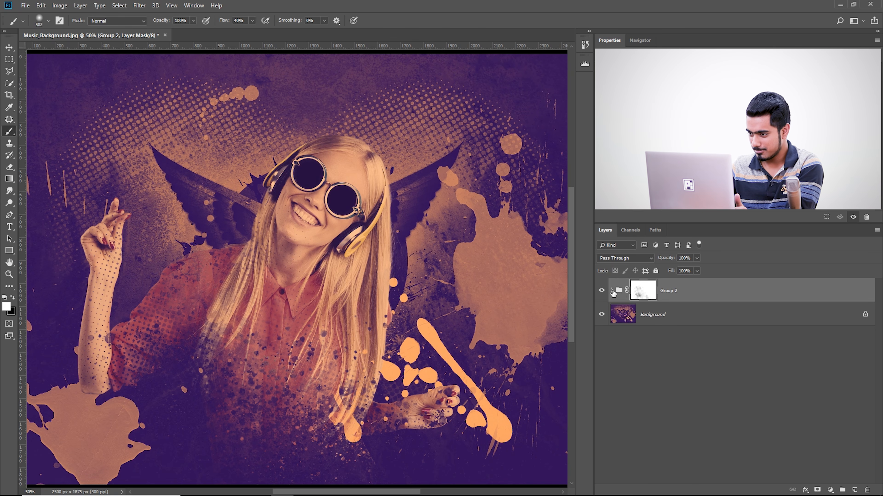
Add a new empty layer directly above the Background layer and below Group 2, and activate the Brush tool
{"action": "left_click", "coordinate": [655, 315]}
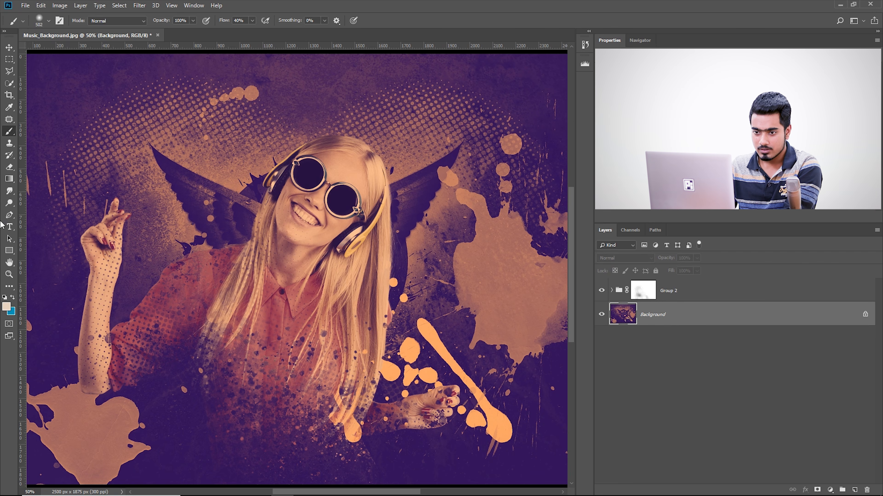
{"action": "left_click", "coordinate": [9, 227]}
{"action": "left_click_drag", "start_coordinate": [79, 224], "coordinate": [116, 224]}
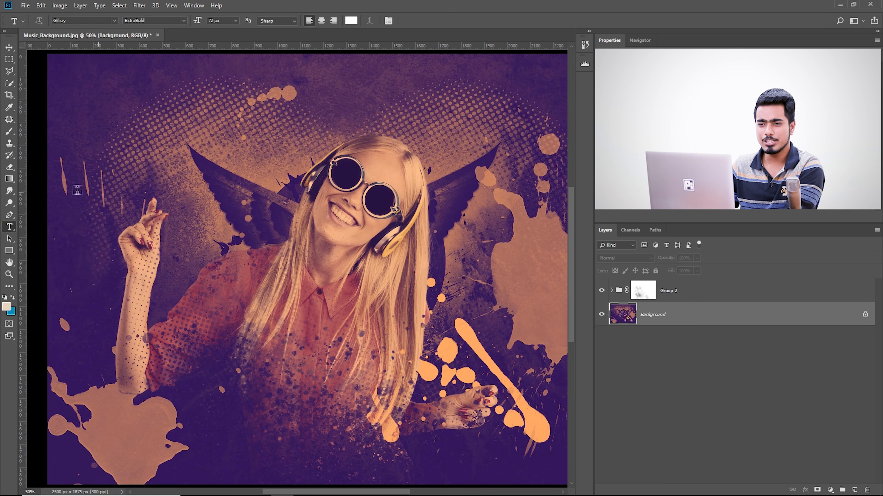
{"action": "left_click", "coordinate": [10, 134]}
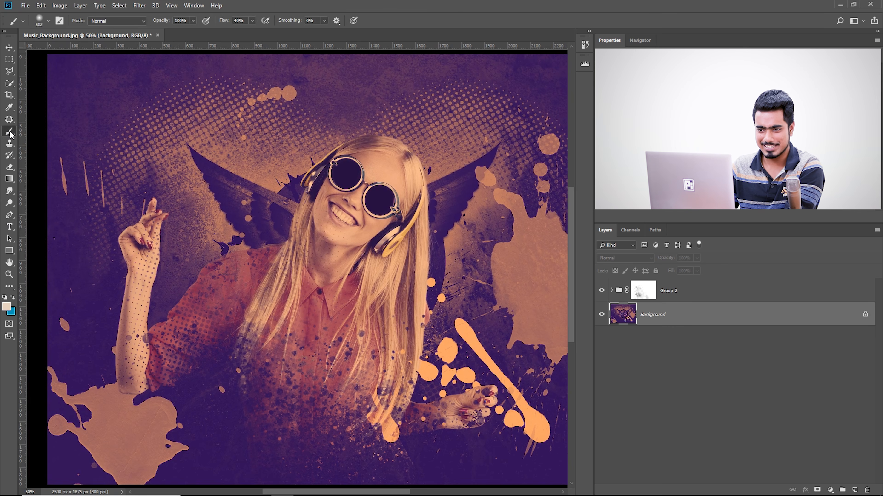
{"action": "left_click", "coordinate": [854, 490]}
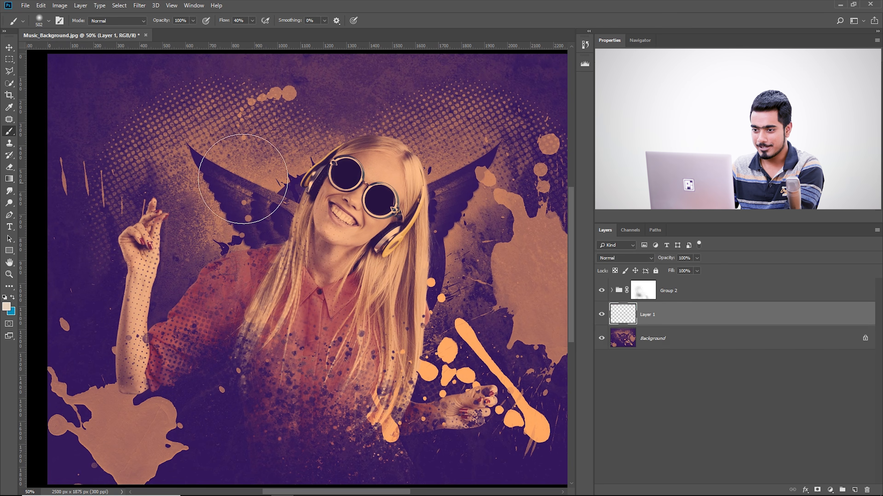
Choose the KYLE Ultimate Charcoal Pencil 25px Med2 brush preset for hand lettering
{"action": "scroll", "coordinate": [250, 189], "scroll_direction": "up", "scroll_amount": 1}
{"action": "left_click", "coordinate": [49, 20]}
{"action": "mouse_move", "coordinate": [110, 117]}
{"action": "left_mouse_down"}
{"action": "mouse_move", "coordinate": [116, 157]}
{"action": "mouse_move", "coordinate": [113, 136]}
{"action": "left_mouse_up"}
{"action": "left_click", "coordinate": [17, 142]}
{"action": "left_click", "coordinate": [17, 129]}
{"action": "scroll", "coordinate": [55, 140], "scroll_direction": "down", "scroll_amount": 2}
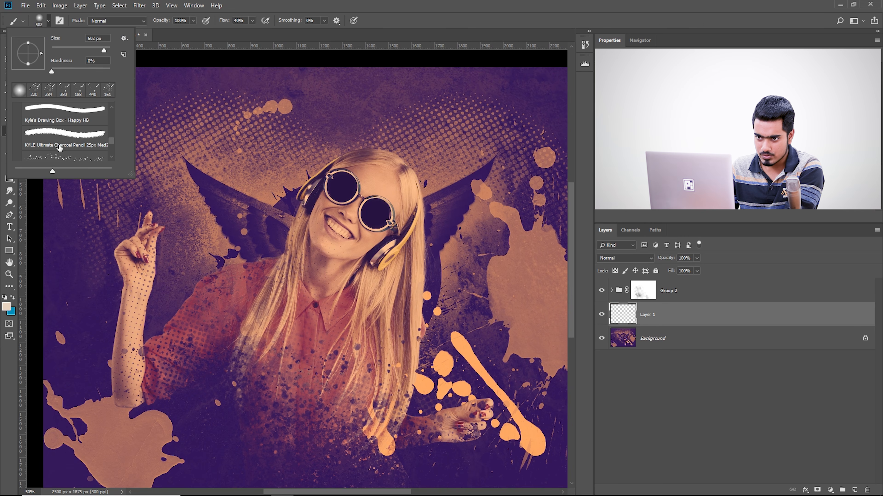
{"action": "left_click", "coordinate": [55, 141]}
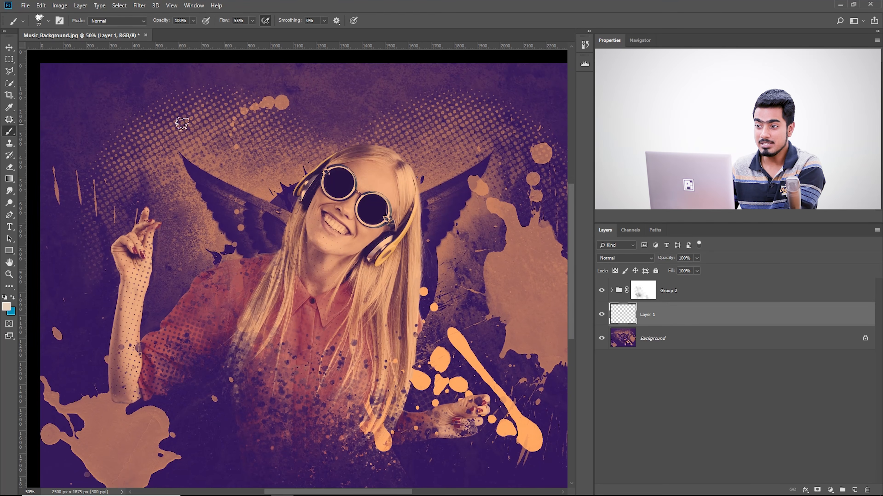
{"action": "scroll", "coordinate": [182, 124], "scroll_direction": "up", "scroll_amount": 1}
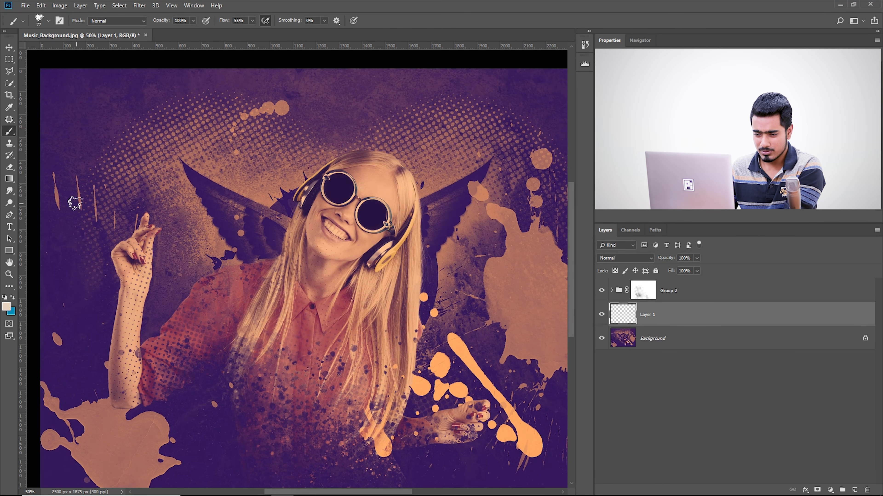
Try handwriting "My Day" behind the woman with the charcoal brush at 0% smoothing, and undo the strokes
{"action": "mouse_move", "coordinate": [77, 239]}
{"action": "left_mouse_down"}
{"action": "mouse_move", "coordinate": [90, 74]}
{"action": "mouse_move", "coordinate": [142, 215]}
{"action": "left_mouse_up"}
{"action": "mouse_move", "coordinate": [157, 158]}
{"action": "left_mouse_down"}
{"action": "mouse_move", "coordinate": [173, 195]}
{"action": "mouse_move", "coordinate": [179, 291]}
{"action": "mouse_move", "coordinate": [223, 185]}
{"action": "left_mouse_up"}
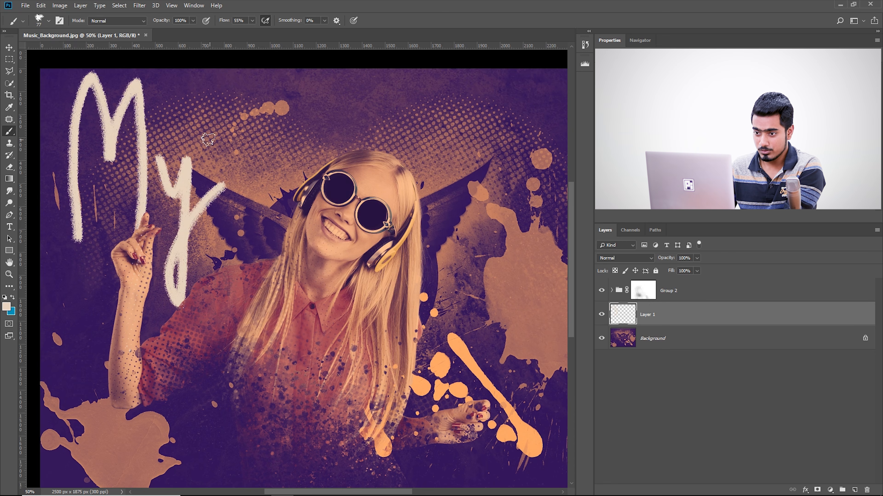
{"action": "left_click_drag", "start_coordinate": [245, 101], "coordinate": [252, 197]}
{"action": "mouse_move", "coordinate": [315, 162]}
{"action": "left_mouse_down"}
{"action": "mouse_move", "coordinate": [350, 127]}
{"action": "mouse_move", "coordinate": [359, 141]}
{"action": "mouse_move", "coordinate": [448, 126]}
{"action": "left_mouse_up"}
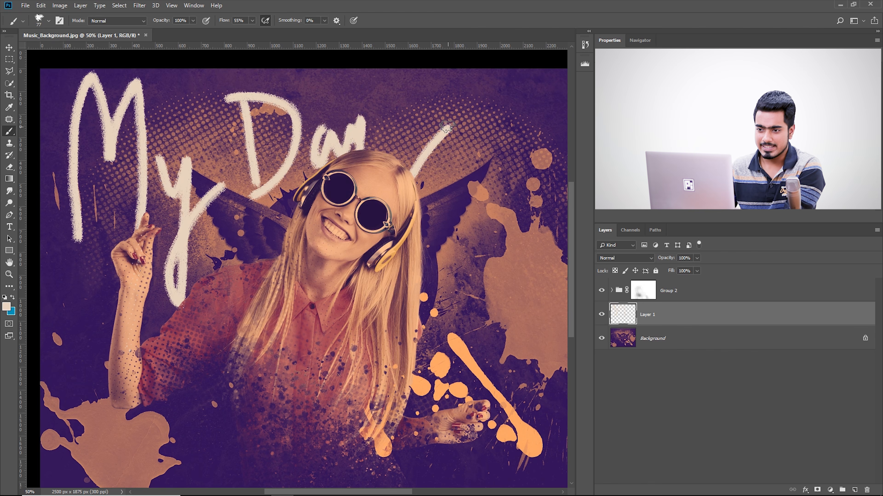
{"action": "key", "text": "ctrl+z"}
{"action": "key", "text": "ctrl+z"}
{"action": "key", "text": "ctrl+z"}
{"action": "key", "text": "ctrl+z"}
{"action": "key", "text": "ctrl+z"}
{"action": "key", "text": "ctrl+z"}
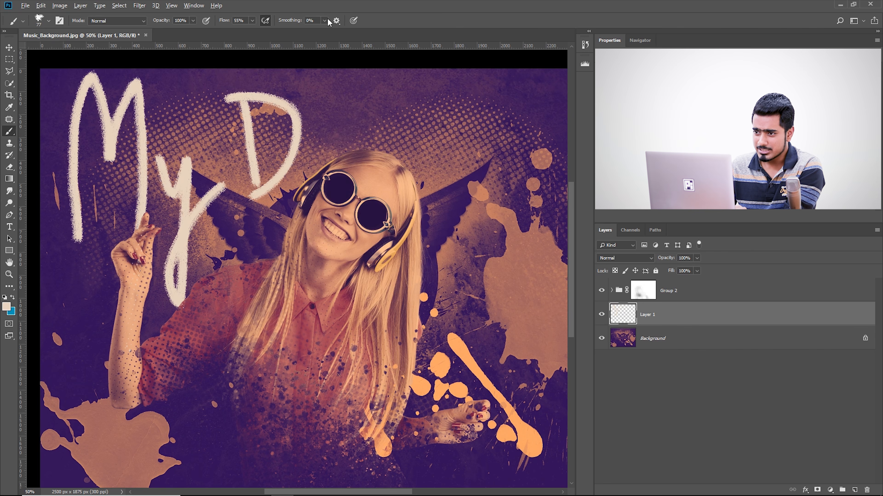
Set the brush smoothing to 48%, try the handwritten lettering again beside the raised hand, and undo it
{"action": "left_click", "coordinate": [324, 21]}
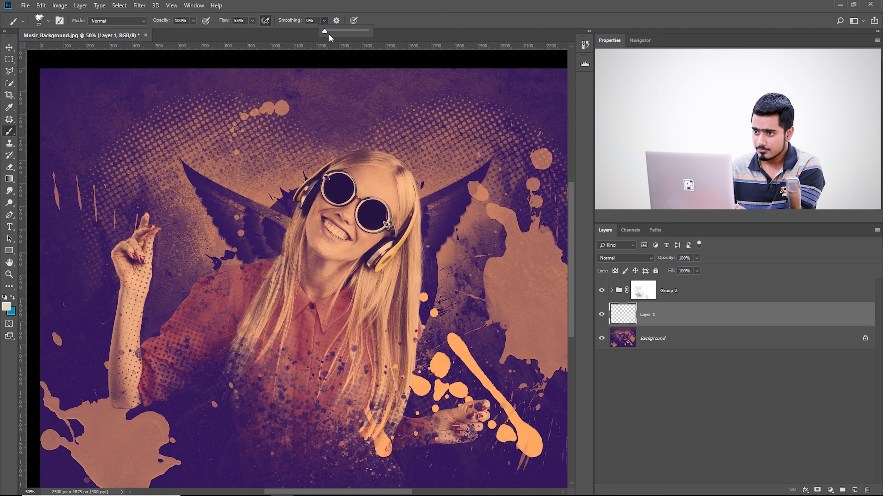
{"action": "mouse_move", "coordinate": [79, 246]}
{"action": "left_mouse_down"}
{"action": "mouse_move", "coordinate": [74, 167]}
{"action": "mouse_move", "coordinate": [91, 126]}
{"action": "left_mouse_up"}
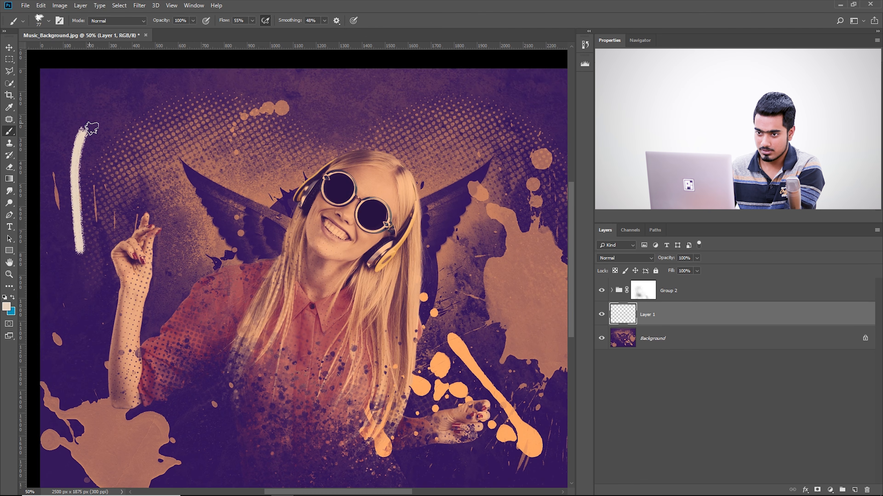
{"action": "mouse_move", "coordinate": [104, 165]}
{"action": "left_mouse_down"}
{"action": "mouse_move", "coordinate": [124, 110]}
{"action": "mouse_move", "coordinate": [152, 135]}
{"action": "mouse_move", "coordinate": [153, 228]}
{"action": "left_mouse_up"}
{"action": "mouse_move", "coordinate": [170, 178]}
{"action": "left_mouse_down"}
{"action": "mouse_move", "coordinate": [176, 229]}
{"action": "mouse_move", "coordinate": [198, 188]}
{"action": "mouse_move", "coordinate": [202, 250]}
{"action": "mouse_move", "coordinate": [178, 308]}
{"action": "left_mouse_up"}
{"action": "key", "text": "ctrl+z"}
{"action": "key", "text": "ctrl+z"}
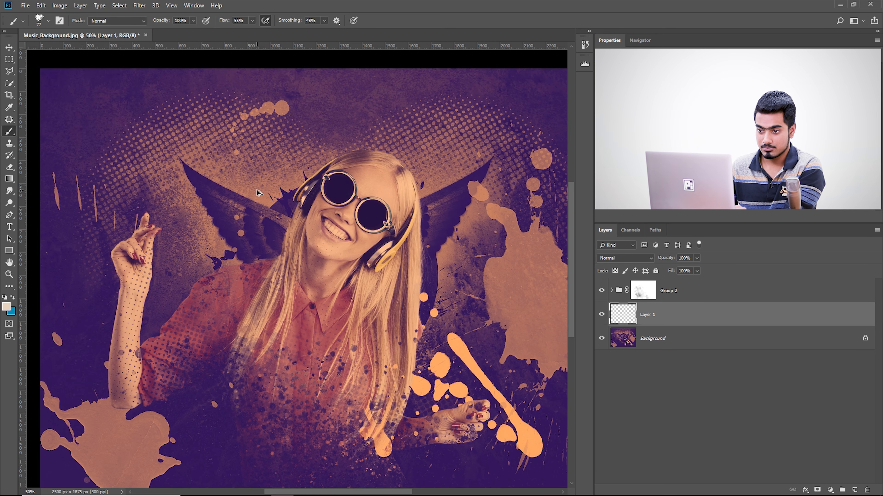
Set the brush smoothing to 20%, paint a trial stroke near the raised arm, and undo it
{"action": "left_click_drag", "start_coordinate": [165, 265], "coordinate": [186, 269]}
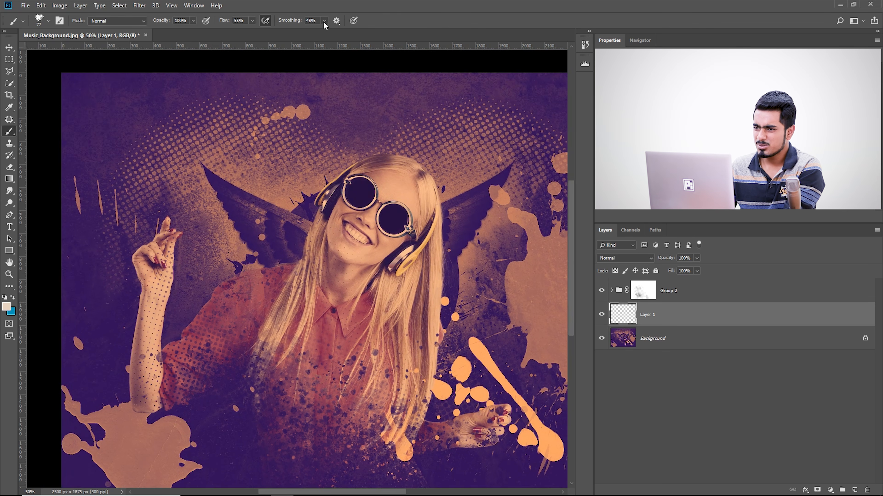
{"action": "left_click_drag", "start_coordinate": [285, 317], "coordinate": [228, 303]}
{"action": "left_click_drag", "start_coordinate": [175, 222], "coordinate": [192, 219]}
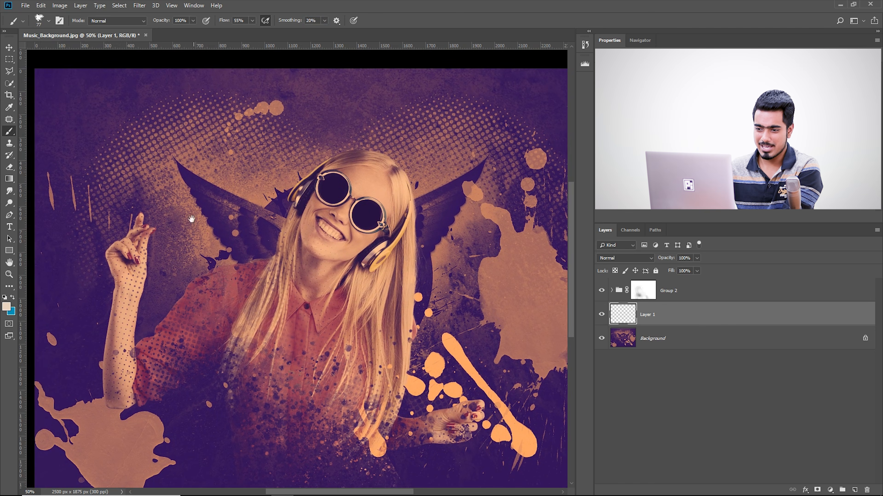
{"action": "mouse_move", "coordinate": [72, 292]}
{"action": "left_mouse_down"}
{"action": "mouse_move", "coordinate": [75, 149]}
{"action": "mouse_move", "coordinate": [92, 223]}
{"action": "mouse_move", "coordinate": [144, 310]}
{"action": "mouse_move", "coordinate": [148, 335]}
{"action": "left_mouse_up"}
{"action": "key", "text": "ctrl+z"}
Handwrite "Make it" in pale cream on Layer 1, rising from behind the raised hand to above the woman's head
{"action": "mouse_move", "coordinate": [81, 329]}
{"action": "left_mouse_down"}
{"action": "mouse_move", "coordinate": [64, 226]}
{"action": "mouse_move", "coordinate": [97, 258]}
{"action": "mouse_move", "coordinate": [127, 148]}
{"action": "left_mouse_up"}
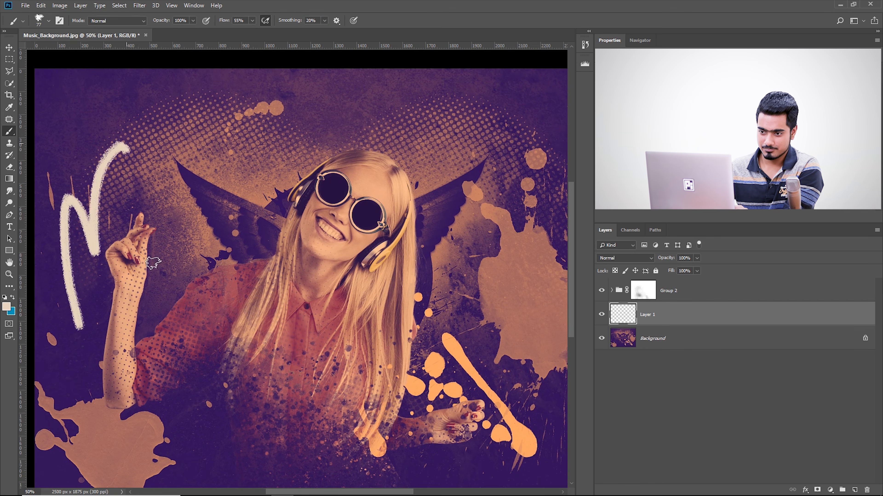
{"action": "left_click_drag", "start_coordinate": [152, 263], "coordinate": [167, 408]}
{"action": "mouse_move", "coordinate": [169, 171]}
{"action": "left_mouse_down"}
{"action": "mouse_move", "coordinate": [162, 212]}
{"action": "mouse_move", "coordinate": [195, 164]}
{"action": "mouse_move", "coordinate": [191, 204]}
{"action": "mouse_move", "coordinate": [205, 141]}
{"action": "mouse_move", "coordinate": [234, 183]}
{"action": "left_mouse_up"}
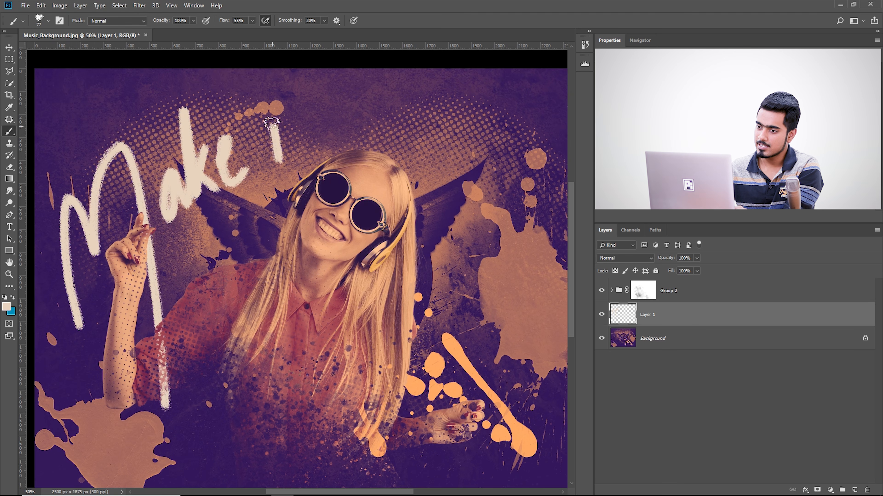
{"action": "left_click_drag", "start_coordinate": [273, 109], "coordinate": [264, 110]}
{"action": "left_click_drag", "start_coordinate": [289, 80], "coordinate": [317, 134]}
{"action": "left_click_drag", "start_coordinate": [300, 112], "coordinate": [314, 103]}
{"action": "left_click_drag", "start_coordinate": [342, 165], "coordinate": [285, 187]}
{"action": "mouse_move", "coordinate": [326, 132]}
{"action": "left_mouse_down"}
{"action": "mouse_move", "coordinate": [334, 186]}
{"action": "mouse_move", "coordinate": [392, 92]}
{"action": "left_mouse_up"}
{"action": "key", "text": "ctrl+z"}
{"action": "mouse_move", "coordinate": [328, 133]}
{"action": "left_mouse_down"}
{"action": "mouse_move", "coordinate": [373, 318]}
{"action": "mouse_move", "coordinate": [385, 103]}
{"action": "left_mouse_up"}
{"action": "key", "text": "ctrl+z"}
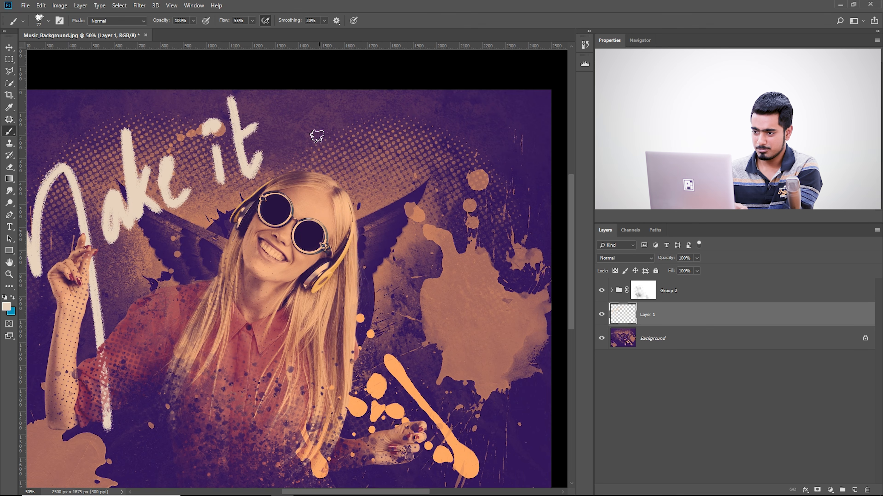
Handwrite "Rain" on Layer 1, sloping down from behind the woman's hair across the wing toward the large orange splatter
{"action": "mouse_move", "coordinate": [326, 149]}
{"action": "left_mouse_down"}
{"action": "mouse_move", "coordinate": [372, 322]}
{"action": "mouse_move", "coordinate": [393, 223]}
{"action": "mouse_move", "coordinate": [430, 230]}
{"action": "left_mouse_up"}
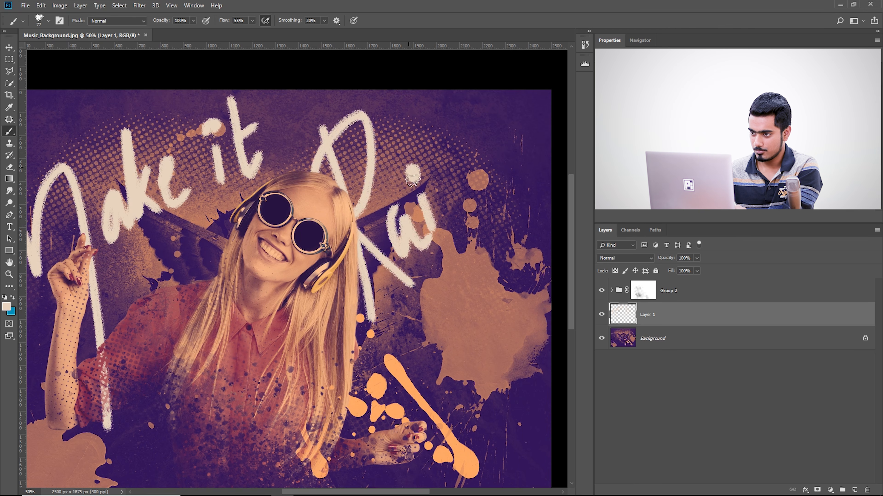
{"action": "mouse_move", "coordinate": [435, 186]}
{"action": "left_mouse_down"}
{"action": "mouse_move", "coordinate": [451, 223]}
{"action": "mouse_move", "coordinate": [521, 295]}
{"action": "left_mouse_up"}
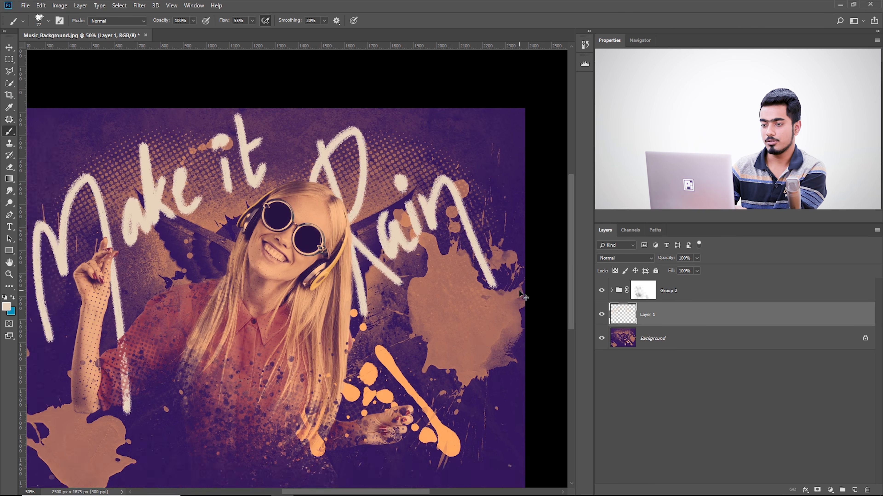
View the whole composition and toggle Layer 1's visibility to compare it with and without the lettering
{"action": "key", "text": "ctrl+minus"}
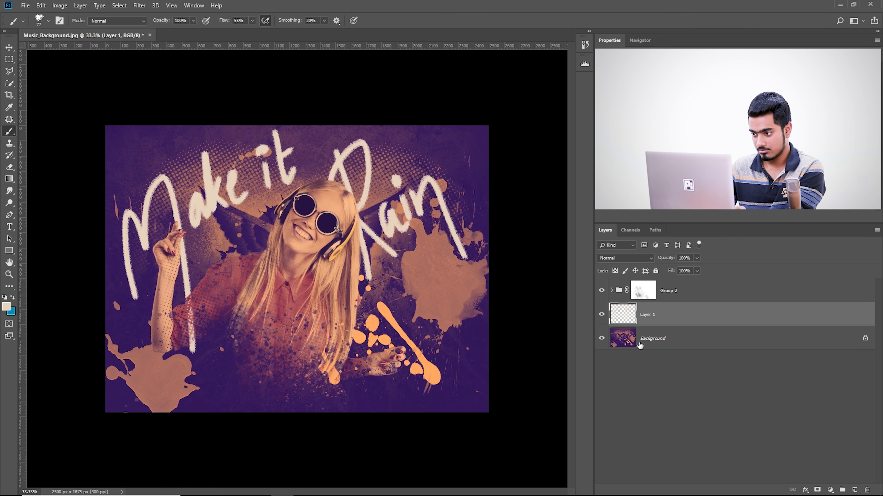
{"action": "left_click", "coordinate": [599, 315]}
{"action": "left_click", "coordinate": [599, 315]}
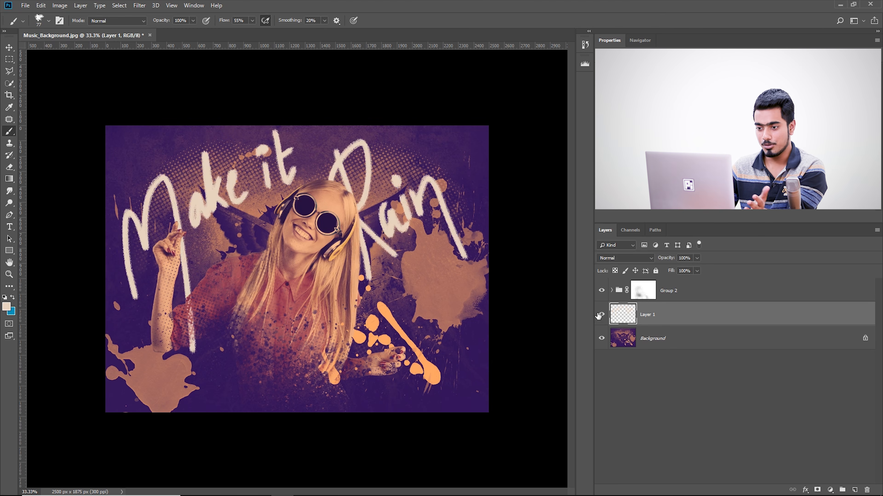